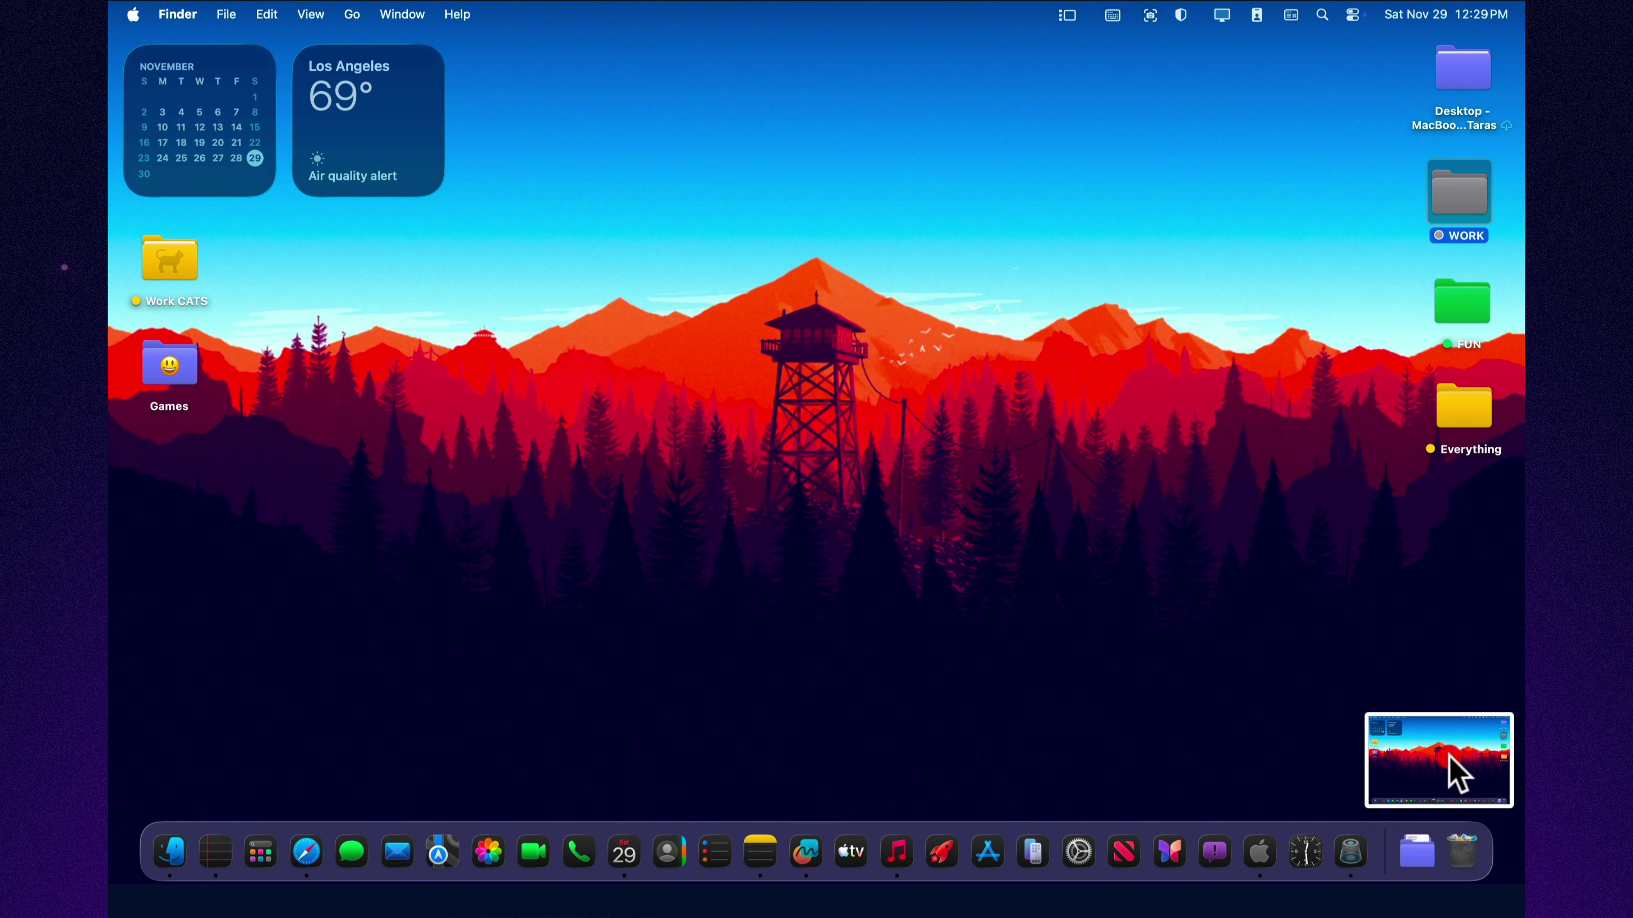
- Open the new screenshot in Markup and add an Arrow shape to it
{"action": "left_click", "coordinate": [1454, 775]}
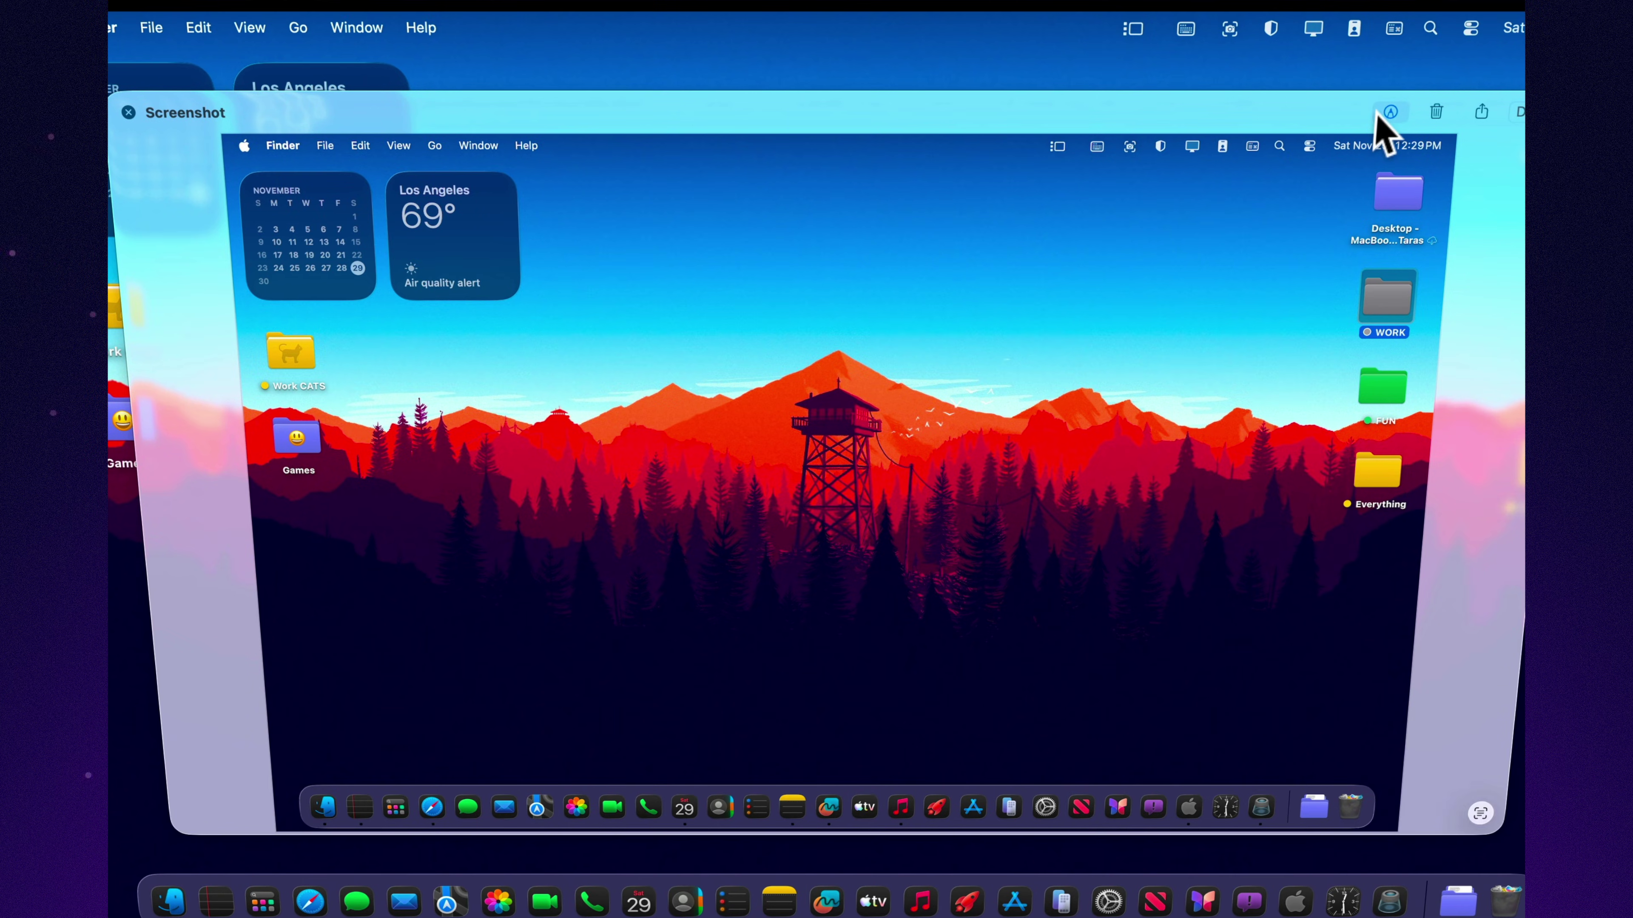
{"action": "left_click", "coordinate": [1380, 110]}
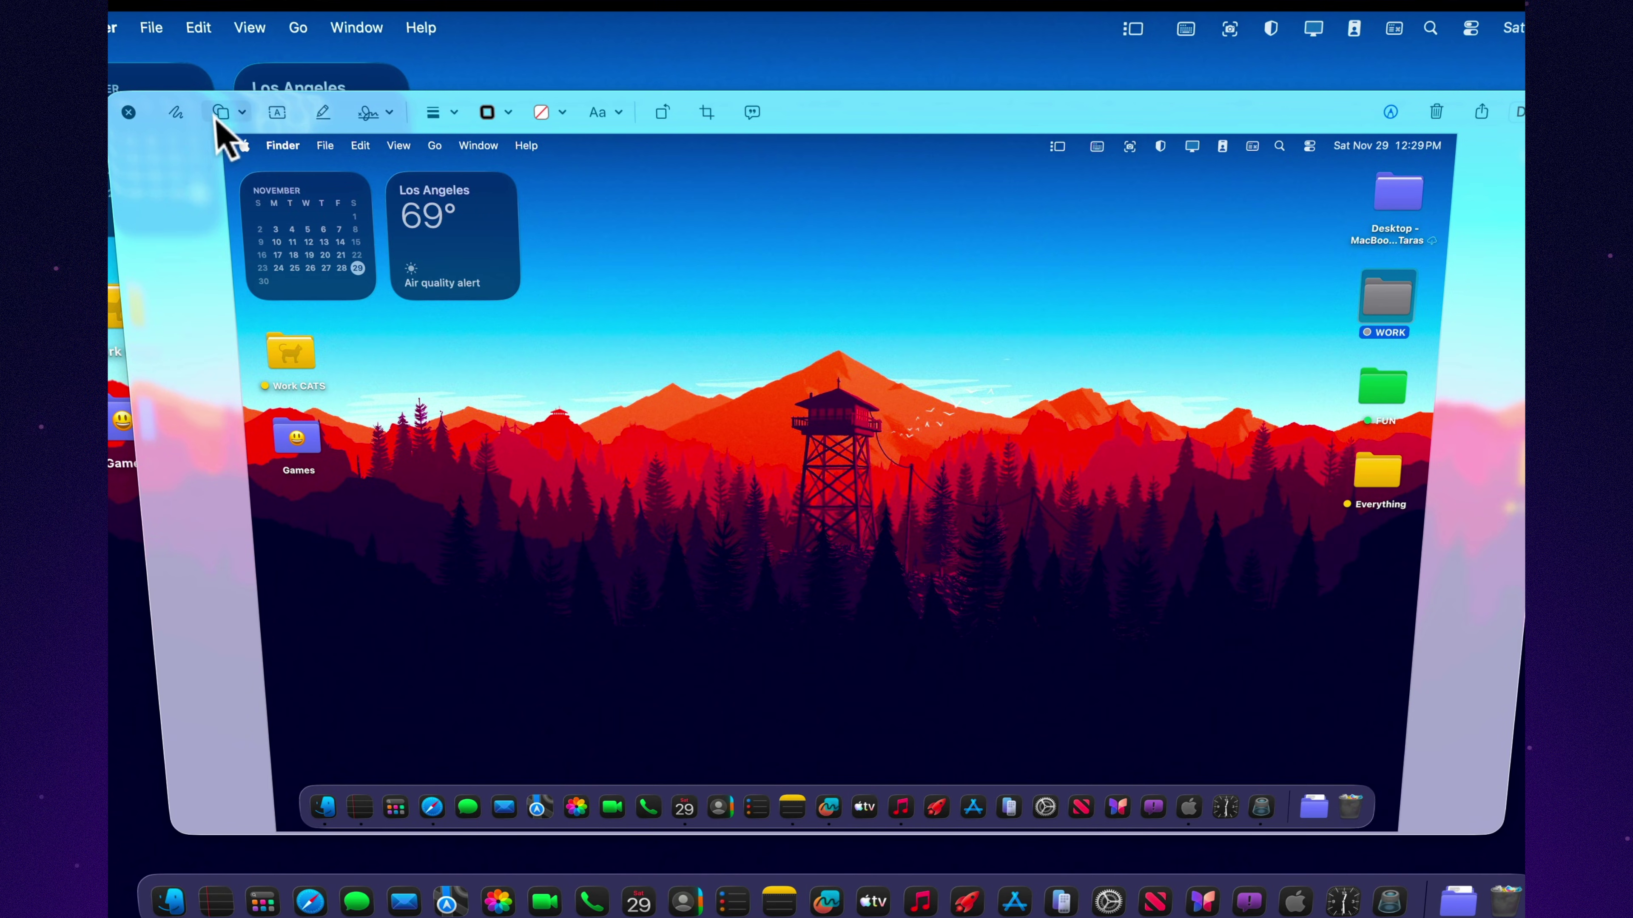
{"action": "left_click", "coordinate": [241, 113]}
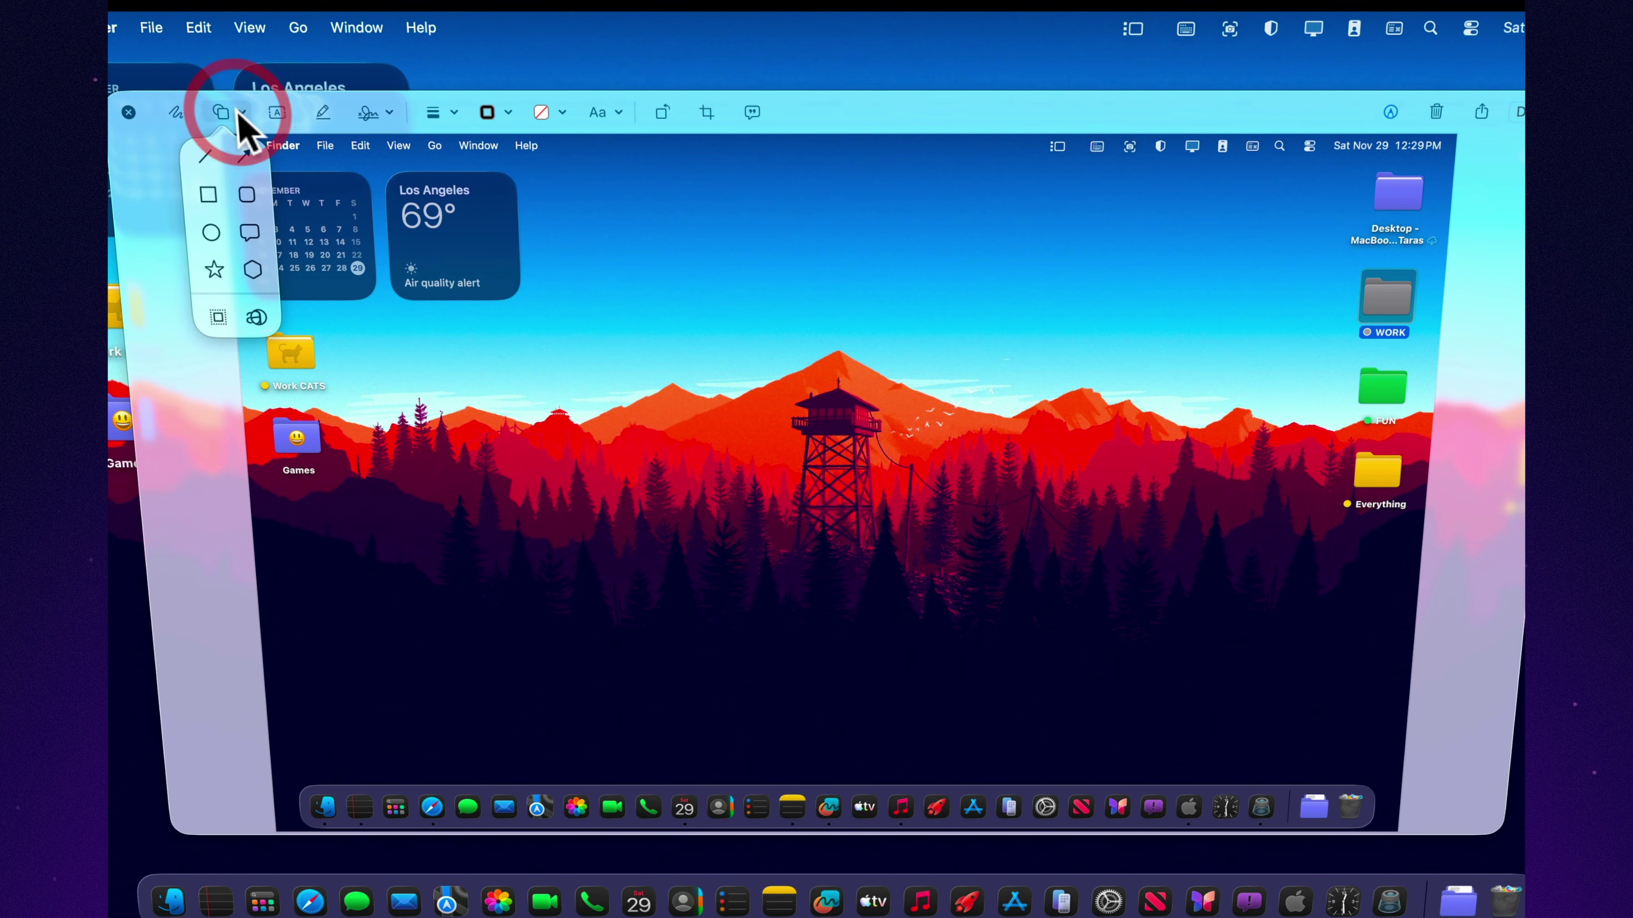
{"action": "left_click", "coordinate": [246, 161]}
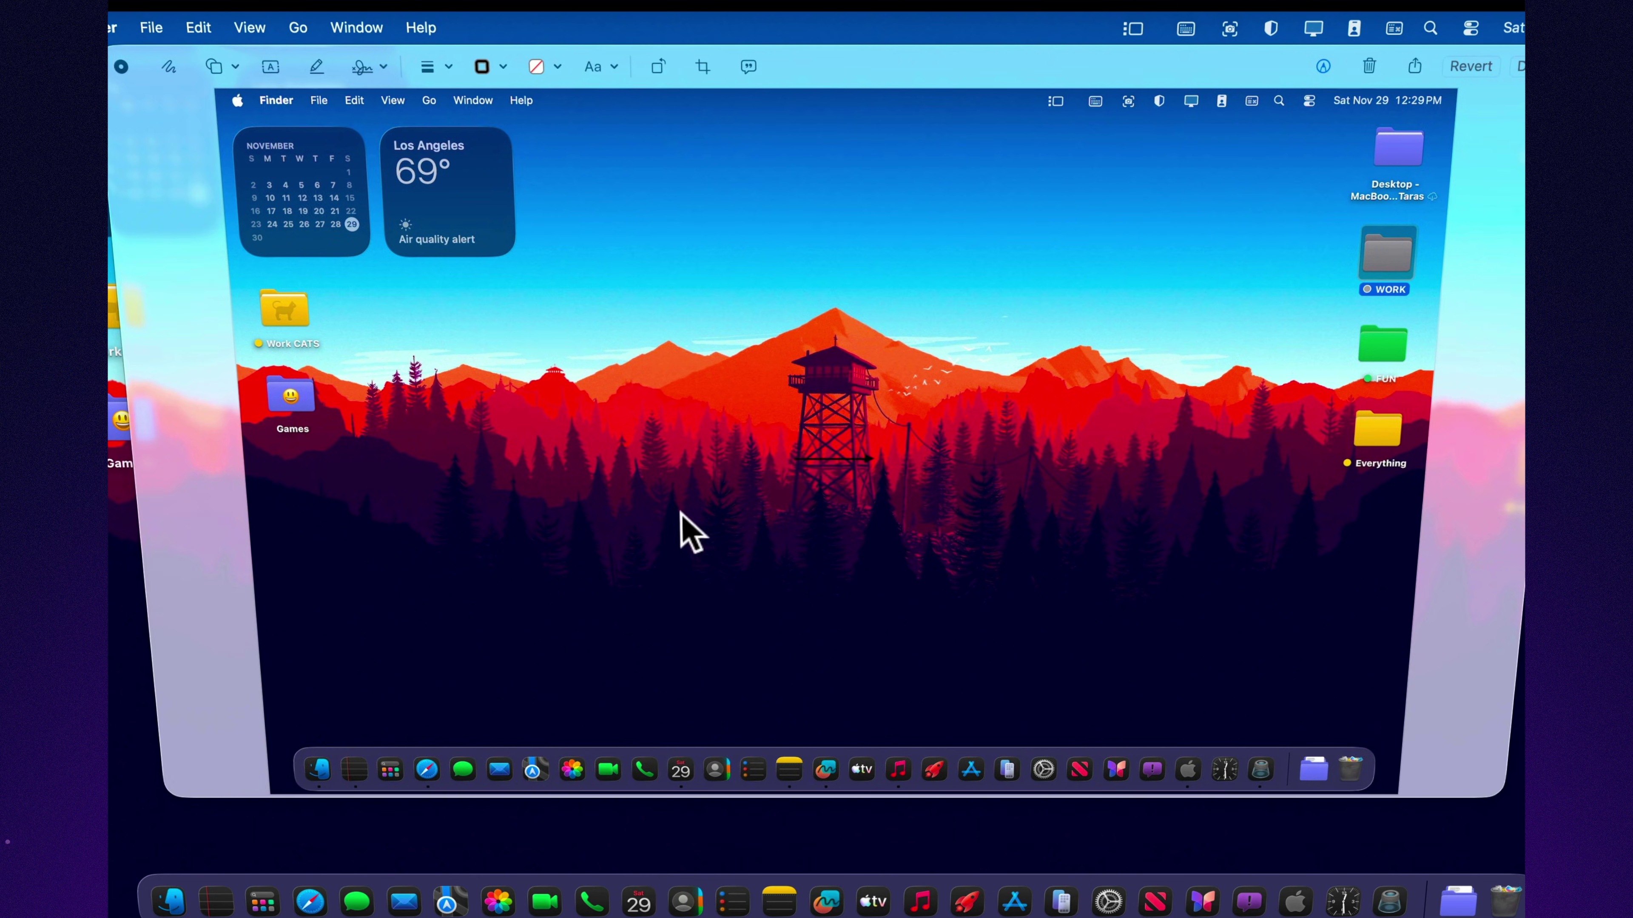
- Stretch the arrow from the forest up toward the top right, then minimize the window
{"action": "left_click", "coordinate": [681, 514]}
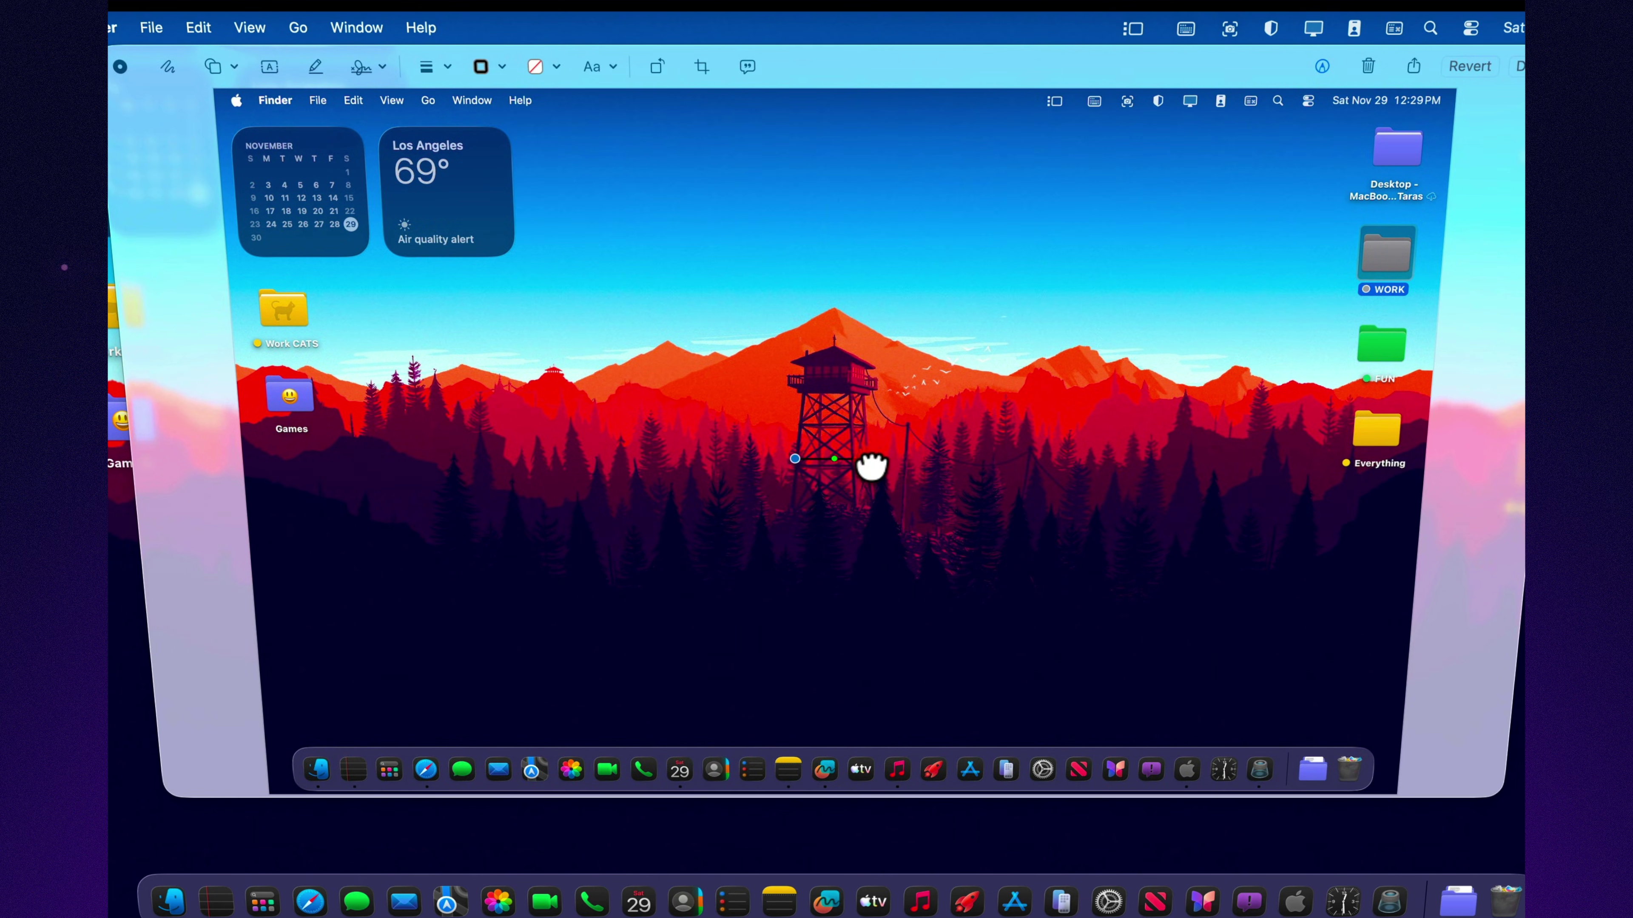
{"action": "mouse_move", "coordinate": [871, 466]}
{"action": "left_mouse_down"}
{"action": "mouse_move", "coordinate": [769, 256]}
{"action": "mouse_move", "coordinate": [426, 328]}
{"action": "mouse_move", "coordinate": [481, 386]}
{"action": "mouse_move", "coordinate": [667, 394]}
{"action": "mouse_move", "coordinate": [648, 404]}
{"action": "left_mouse_up"}
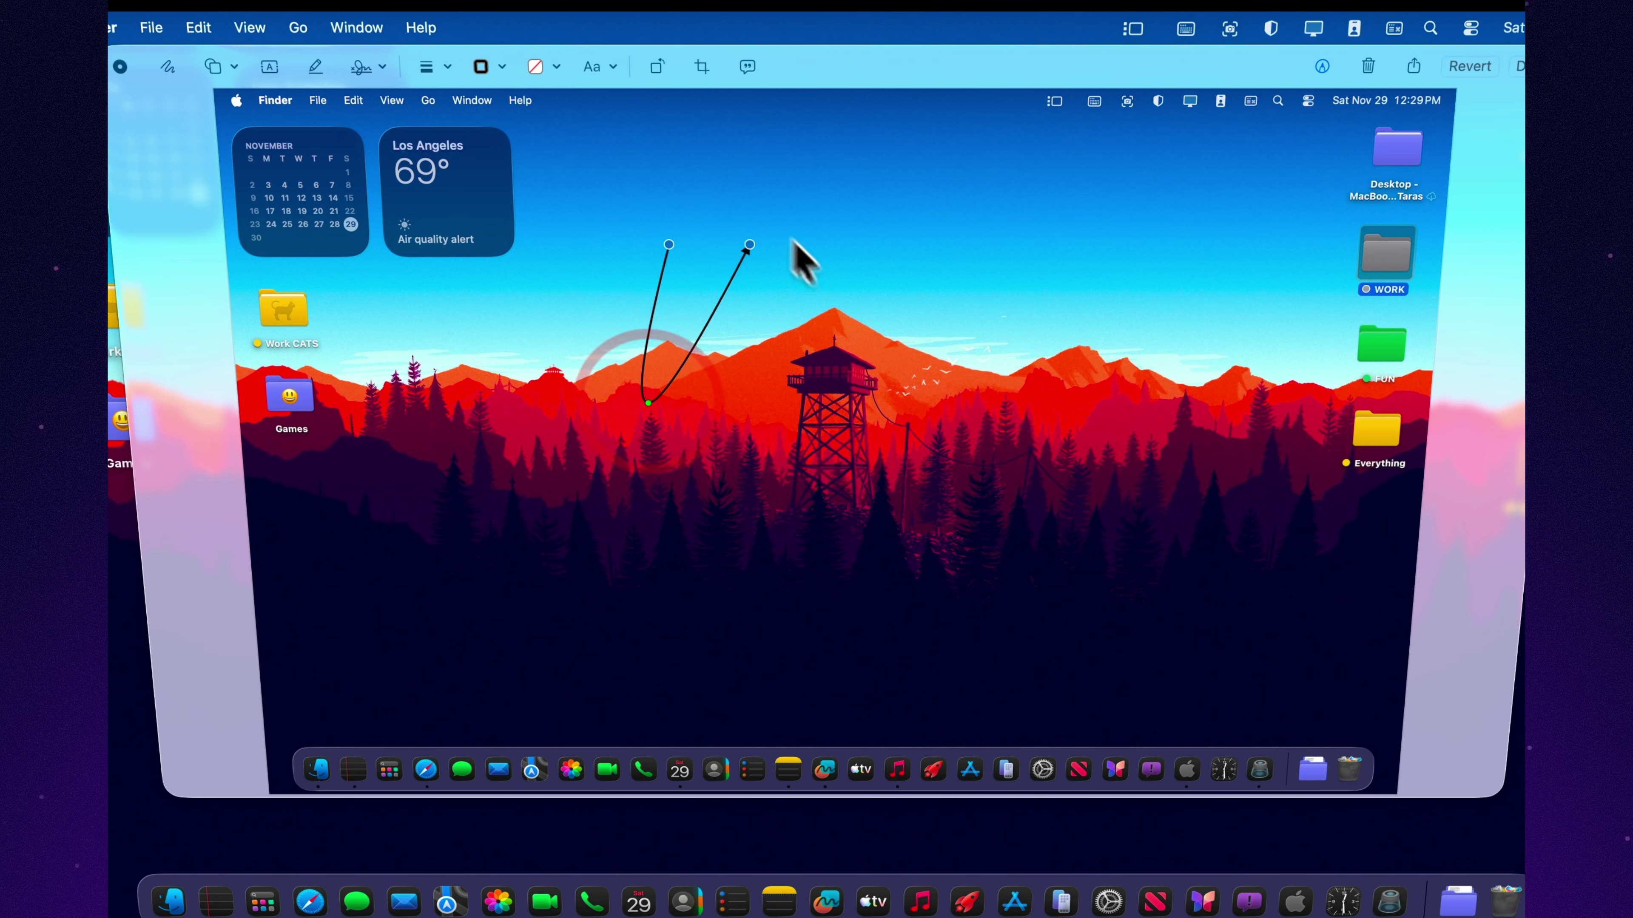
{"action": "left_click_drag", "start_coordinate": [748, 241], "coordinate": [1333, 165]}
{"action": "key", "text": "super+m"}
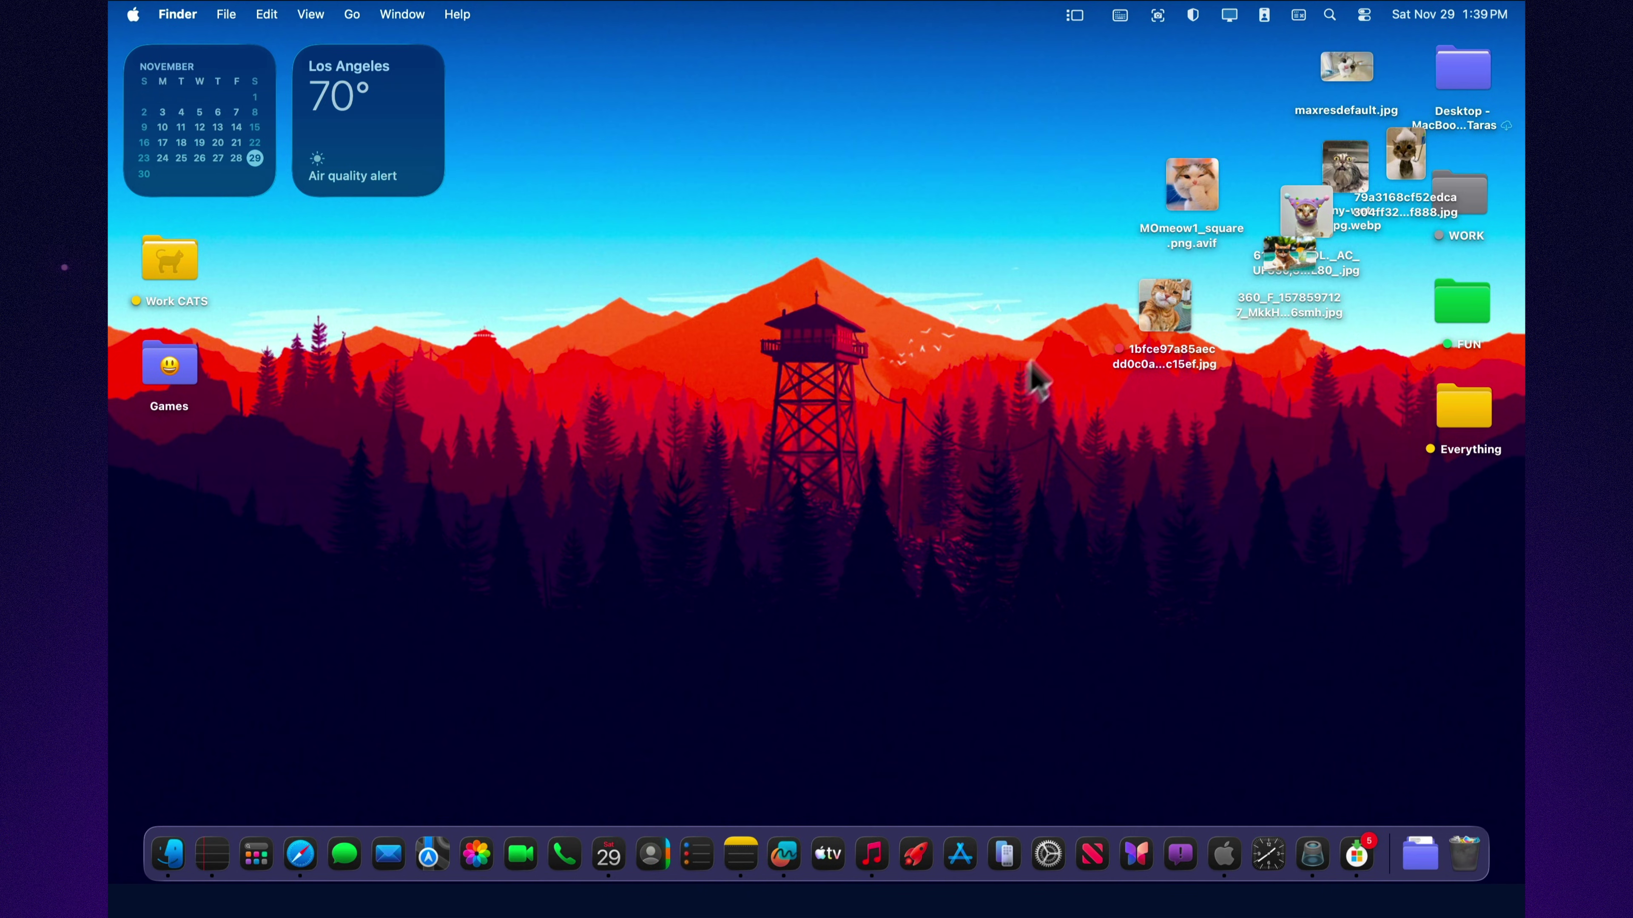
- Set the desktop View Options to Snap to Grid with labels on the right
{"action": "key", "text": "space"}
{"action": "key", "text": "space"}
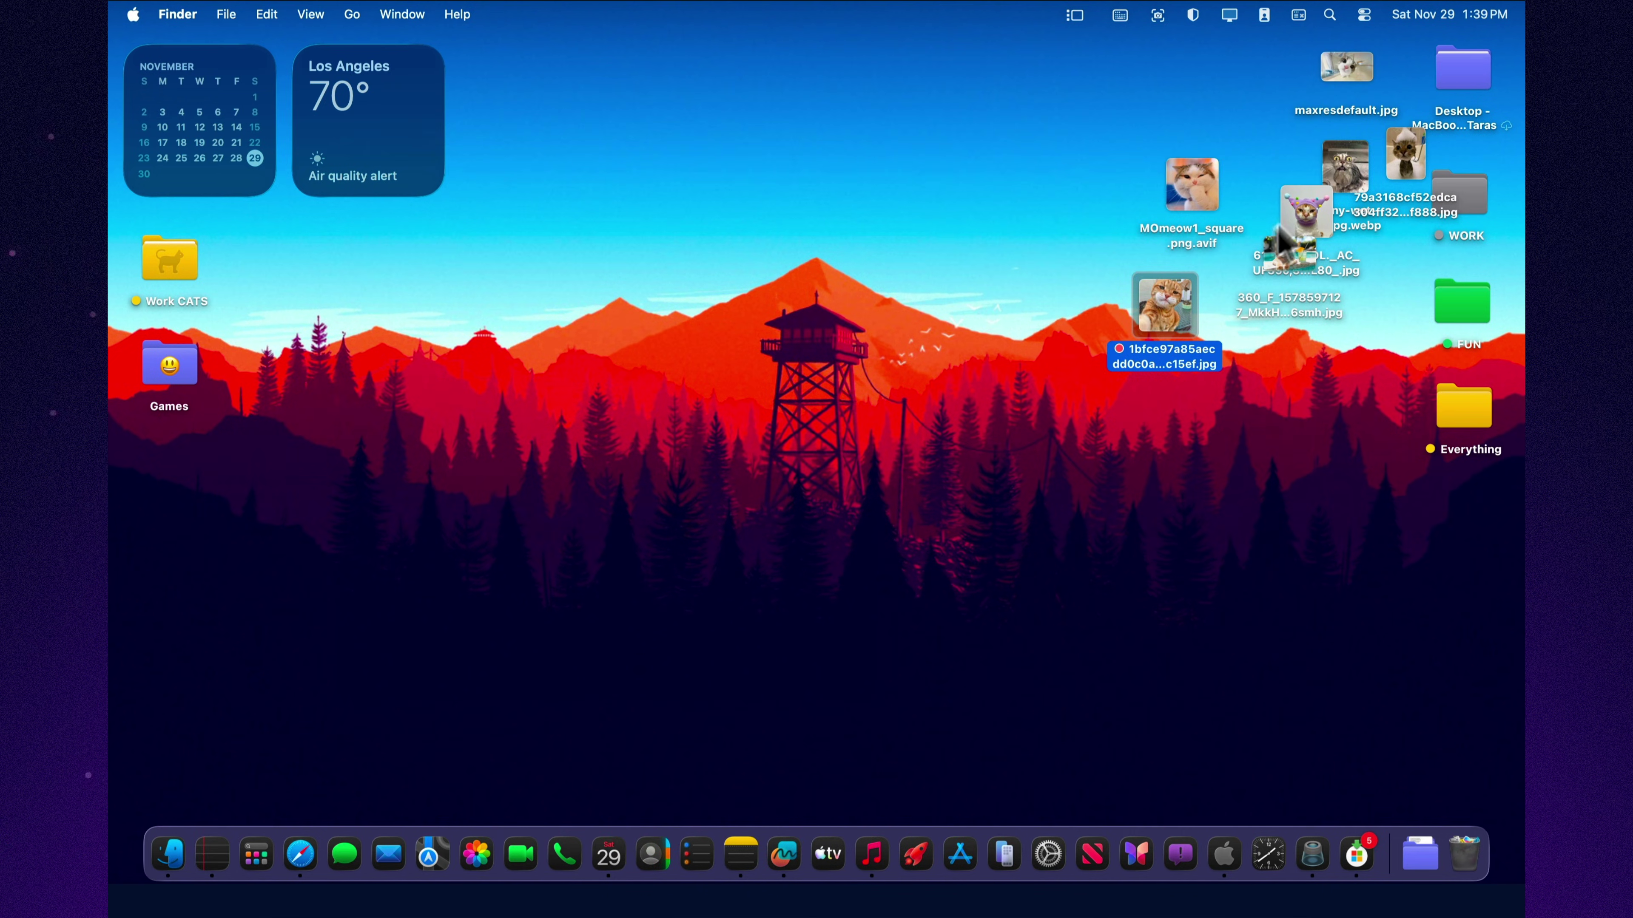
{"action": "left_click", "coordinate": [1299, 216]}
{"action": "key", "text": "space"}
{"action": "key", "text": "space"}
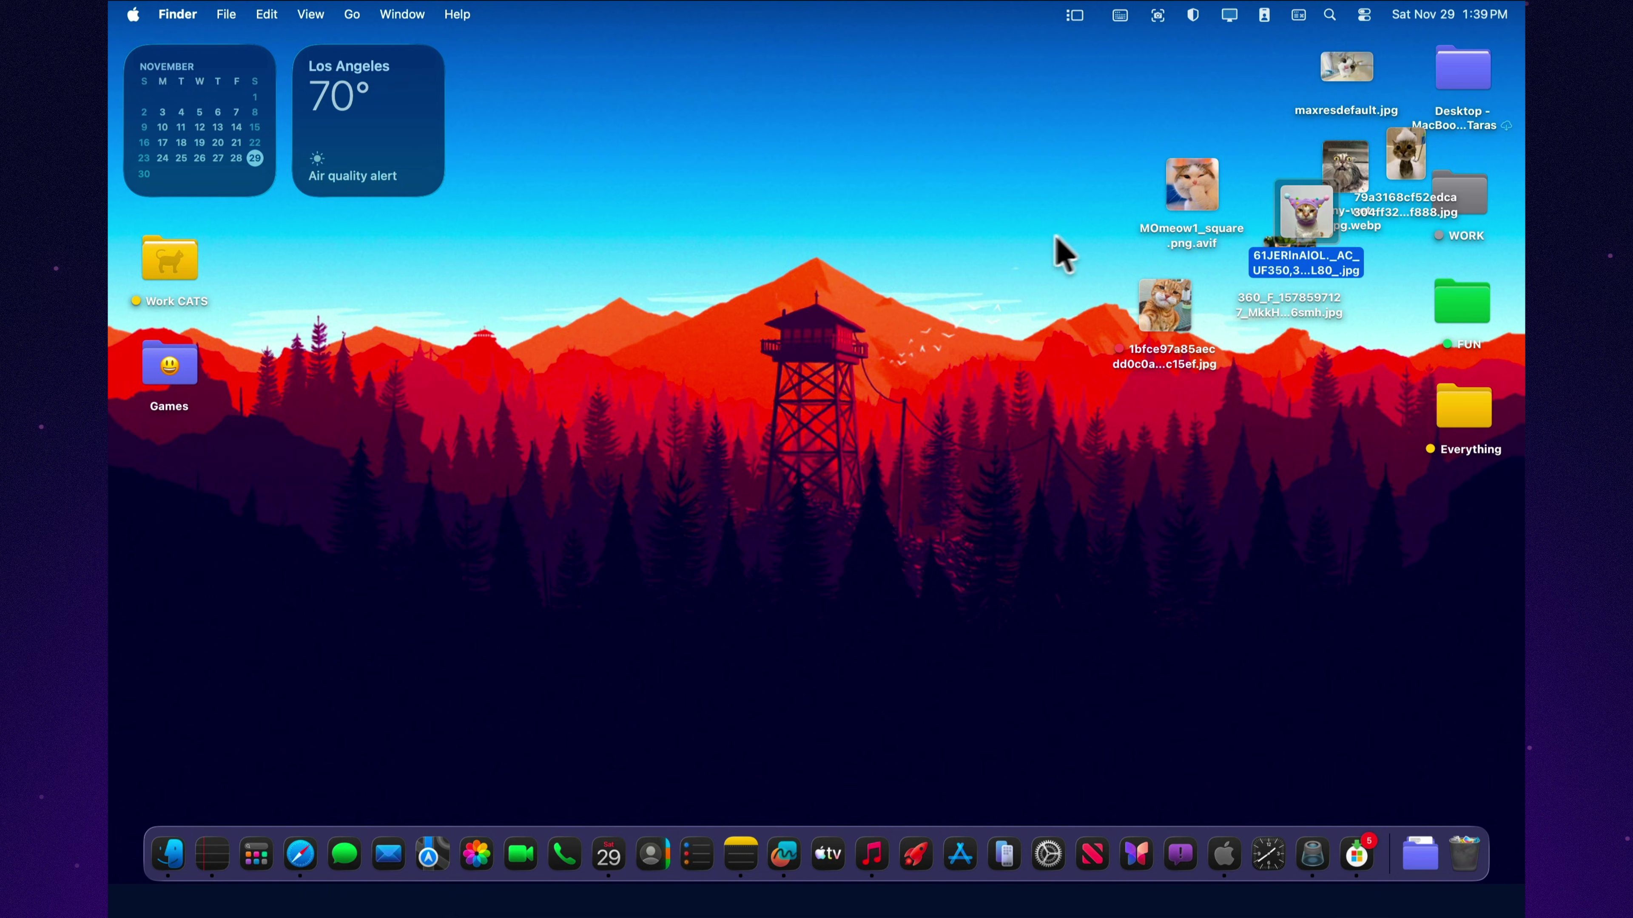
{"action": "left_click", "coordinate": [1055, 239]}
{"action": "right_click", "coordinate": [969, 238]}
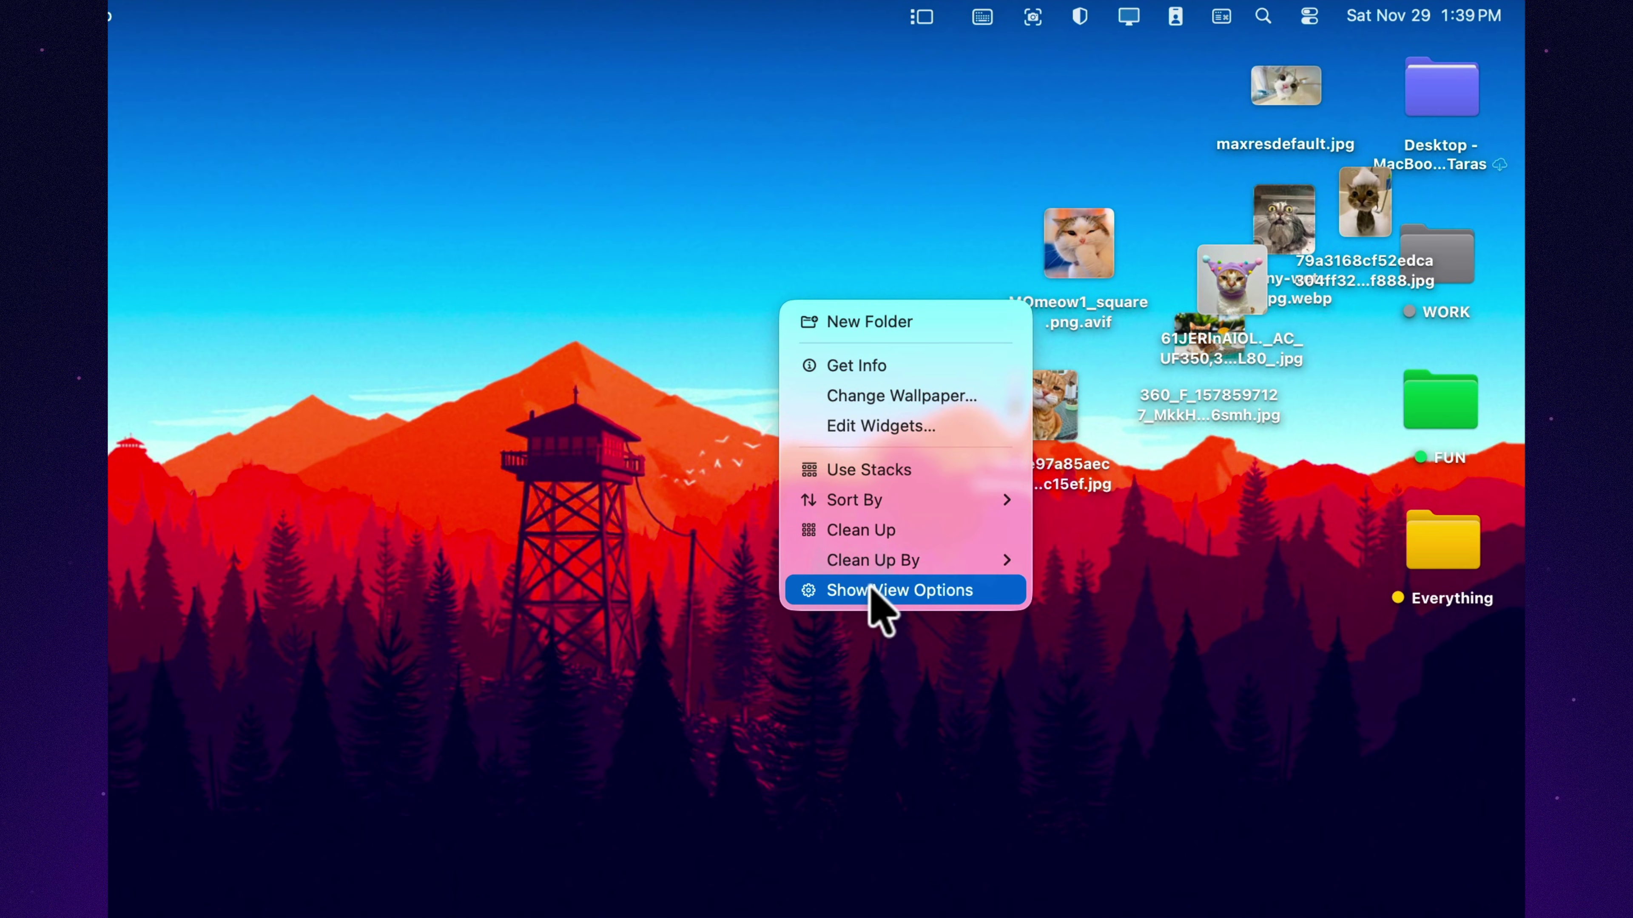
{"action": "left_click", "coordinate": [884, 590]}
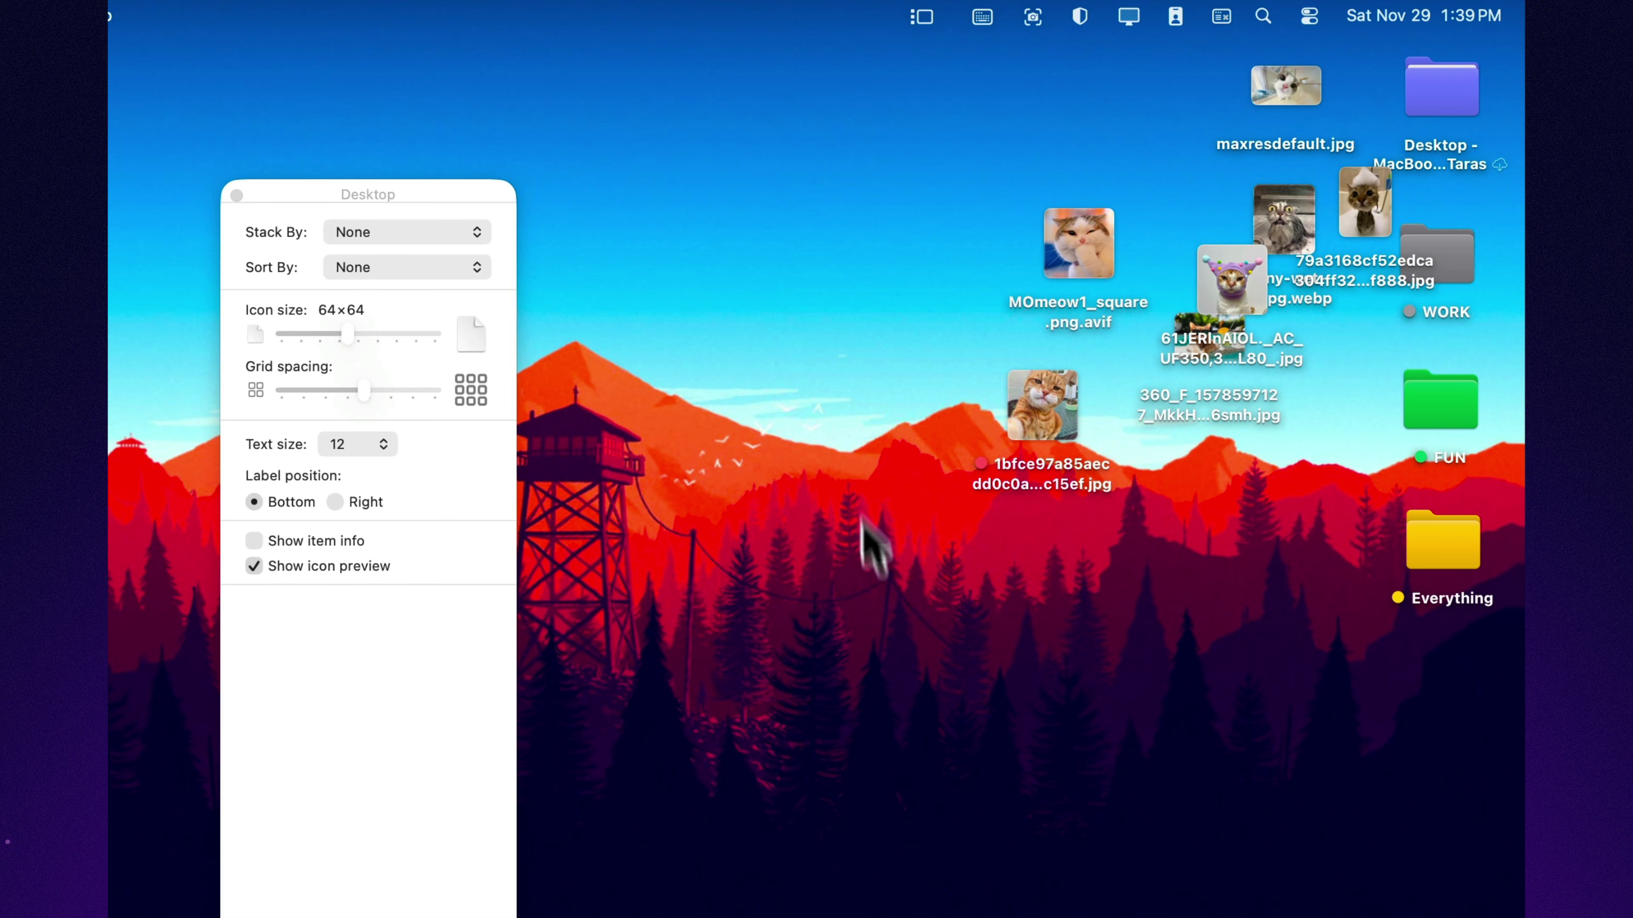
{"action": "left_click", "coordinate": [410, 268]}
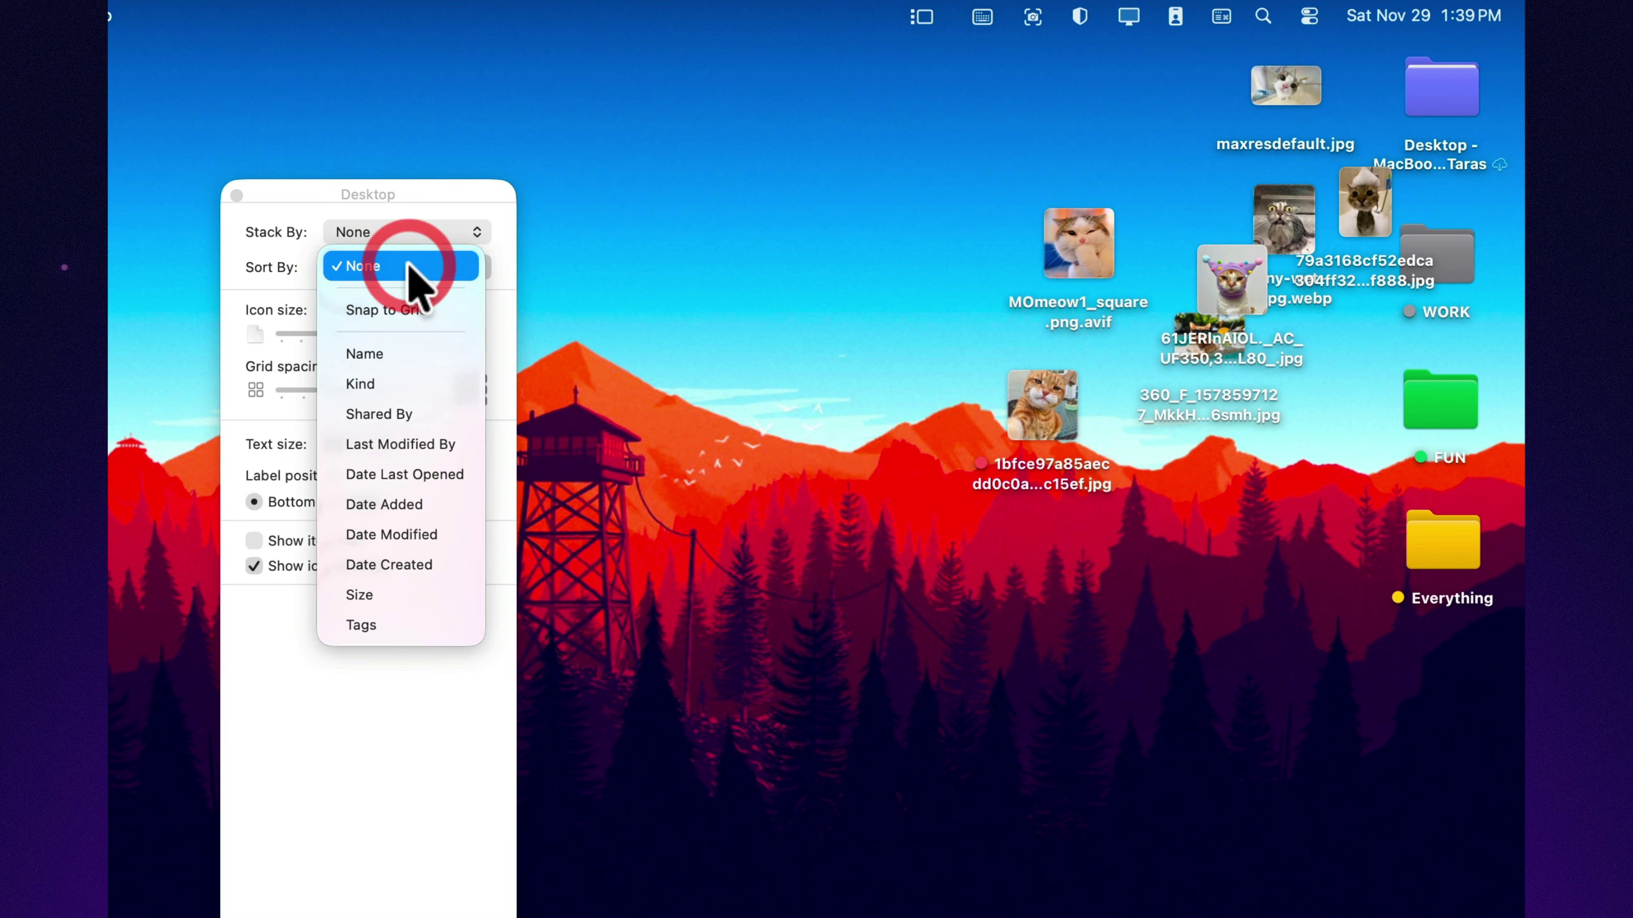
{"action": "left_click", "coordinate": [404, 311]}
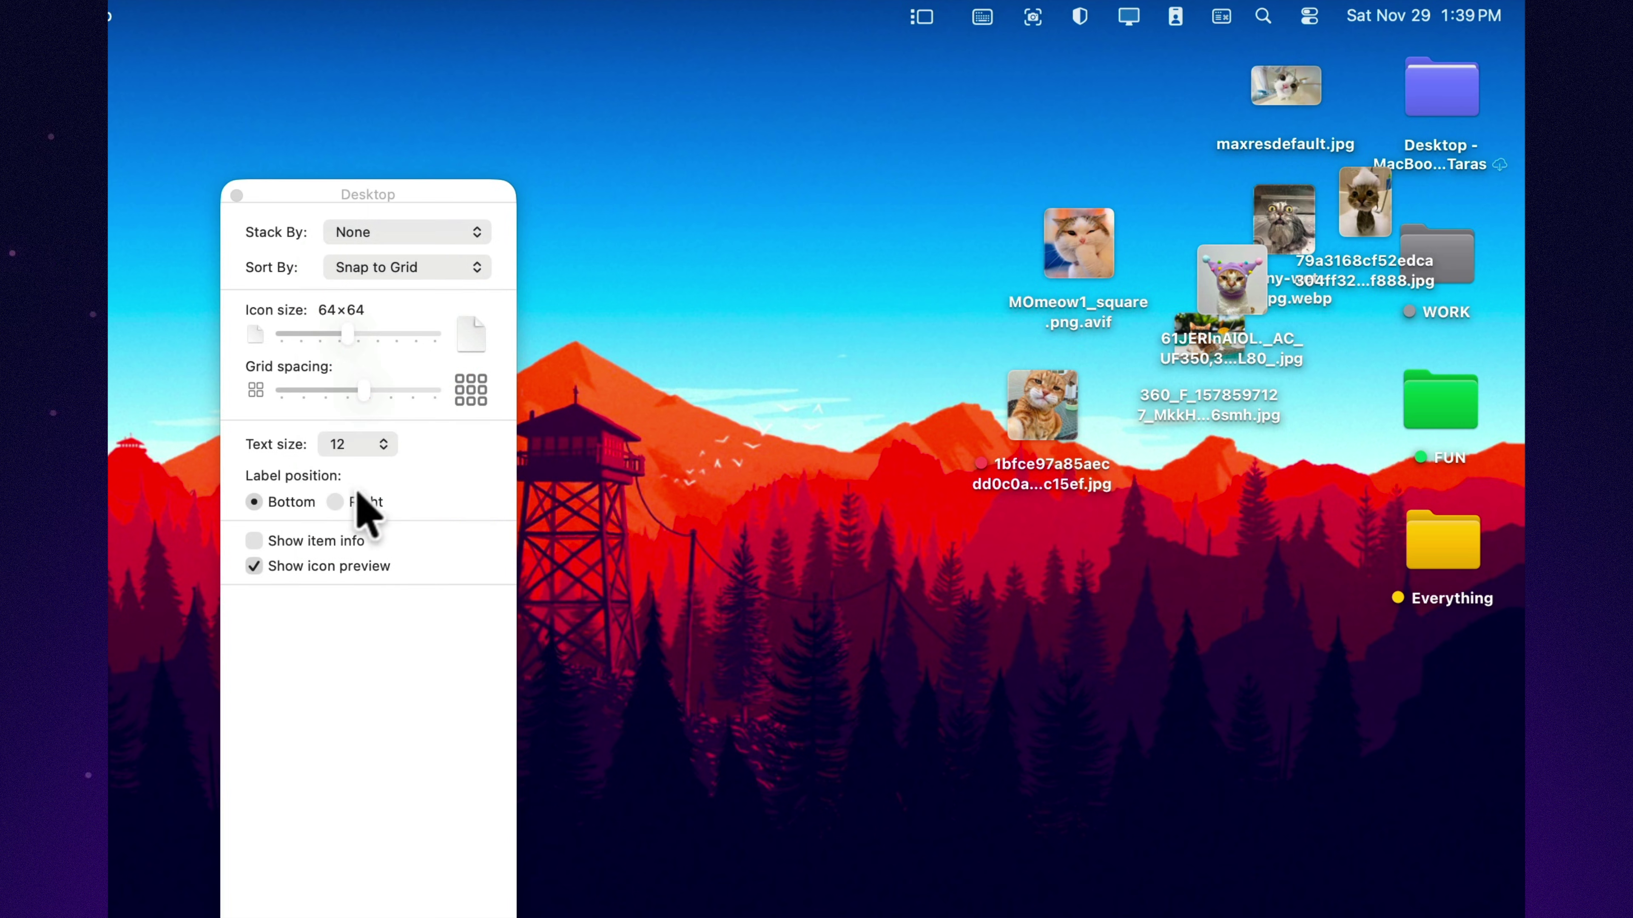
{"action": "left_click", "coordinate": [336, 502]}
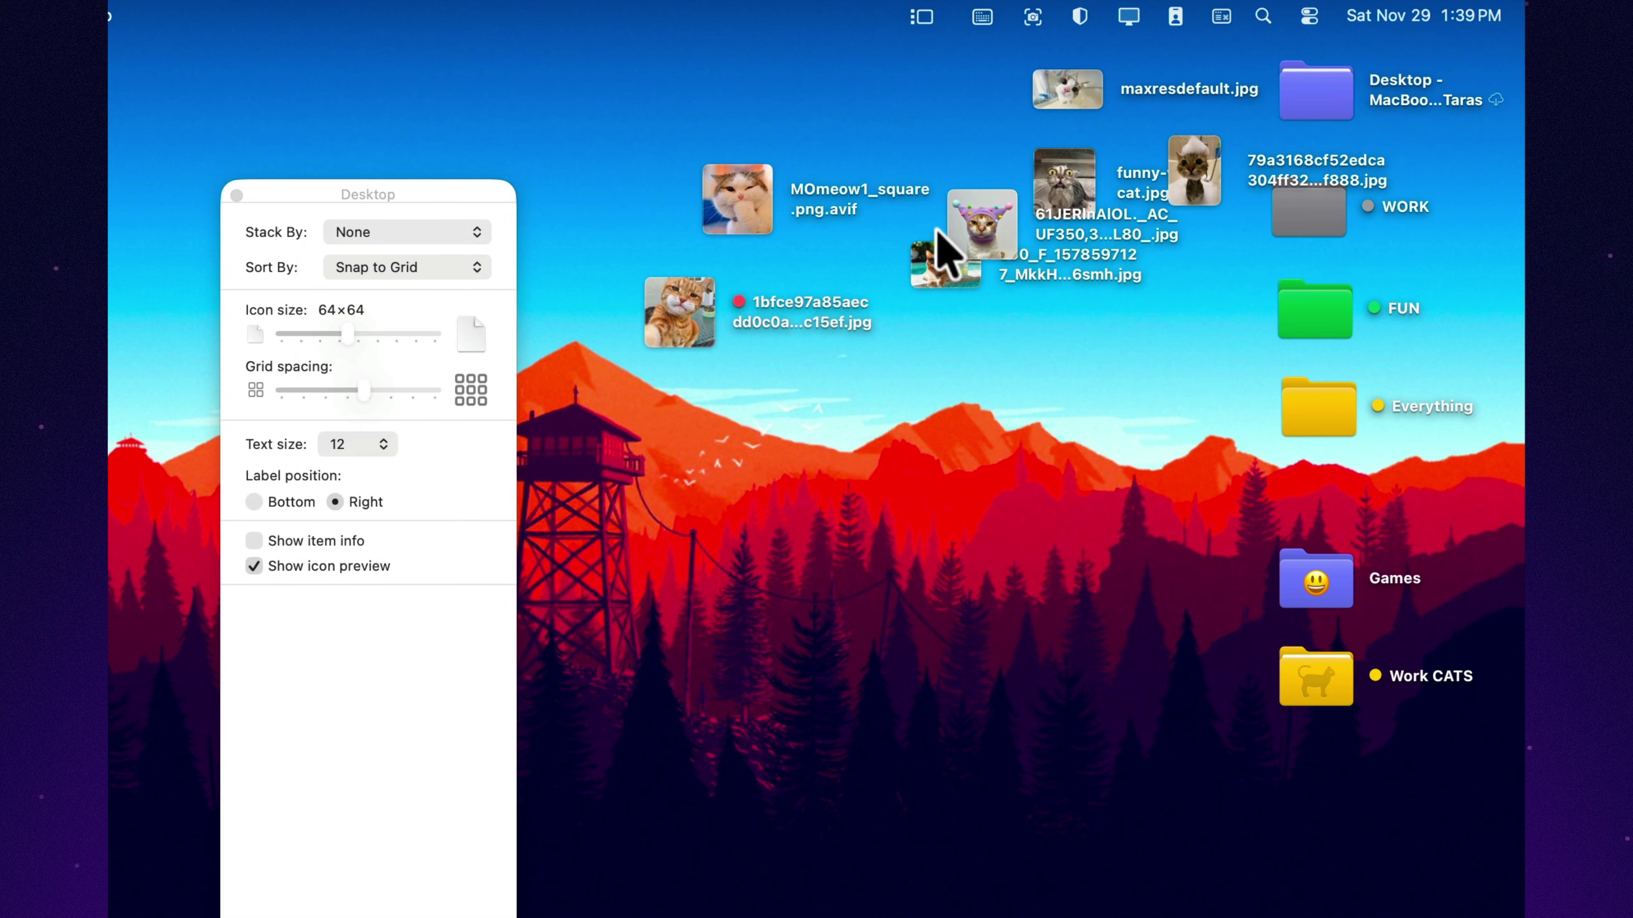
- Rearrange the cat images, including maxresdefault.jpg, into neat columns on the desktop
{"action": "left_click_drag", "start_coordinate": [976, 238], "coordinate": [893, 66]}
{"action": "left_click", "coordinate": [810, 187], "text": "super"}
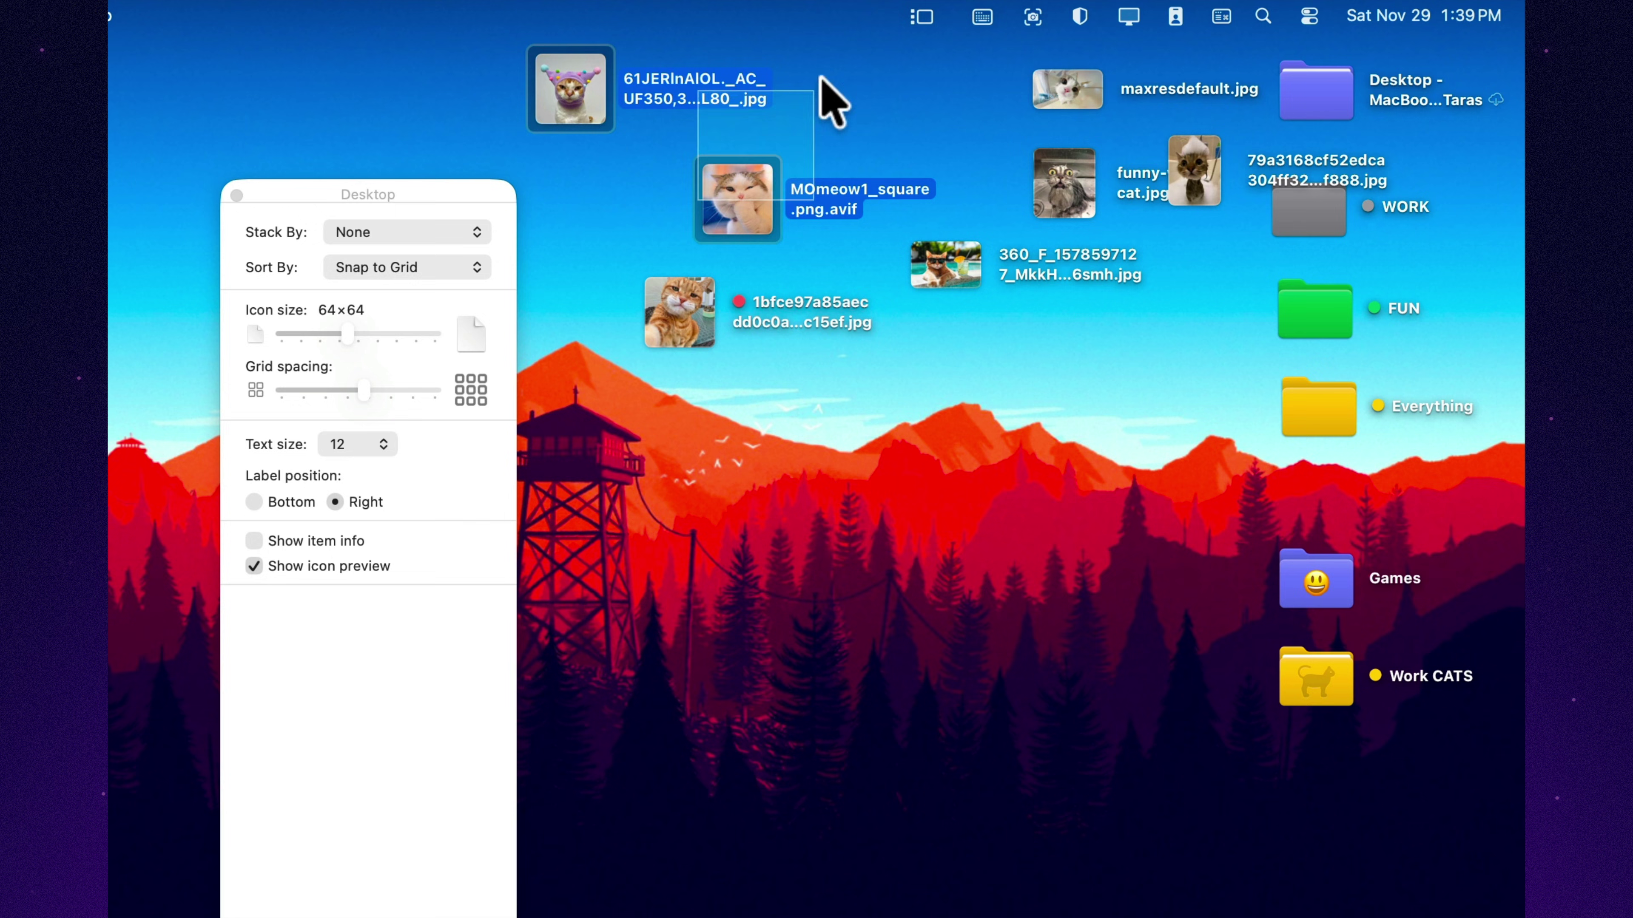
{"action": "left_click_drag", "start_coordinate": [765, 209], "coordinate": [711, 201]}
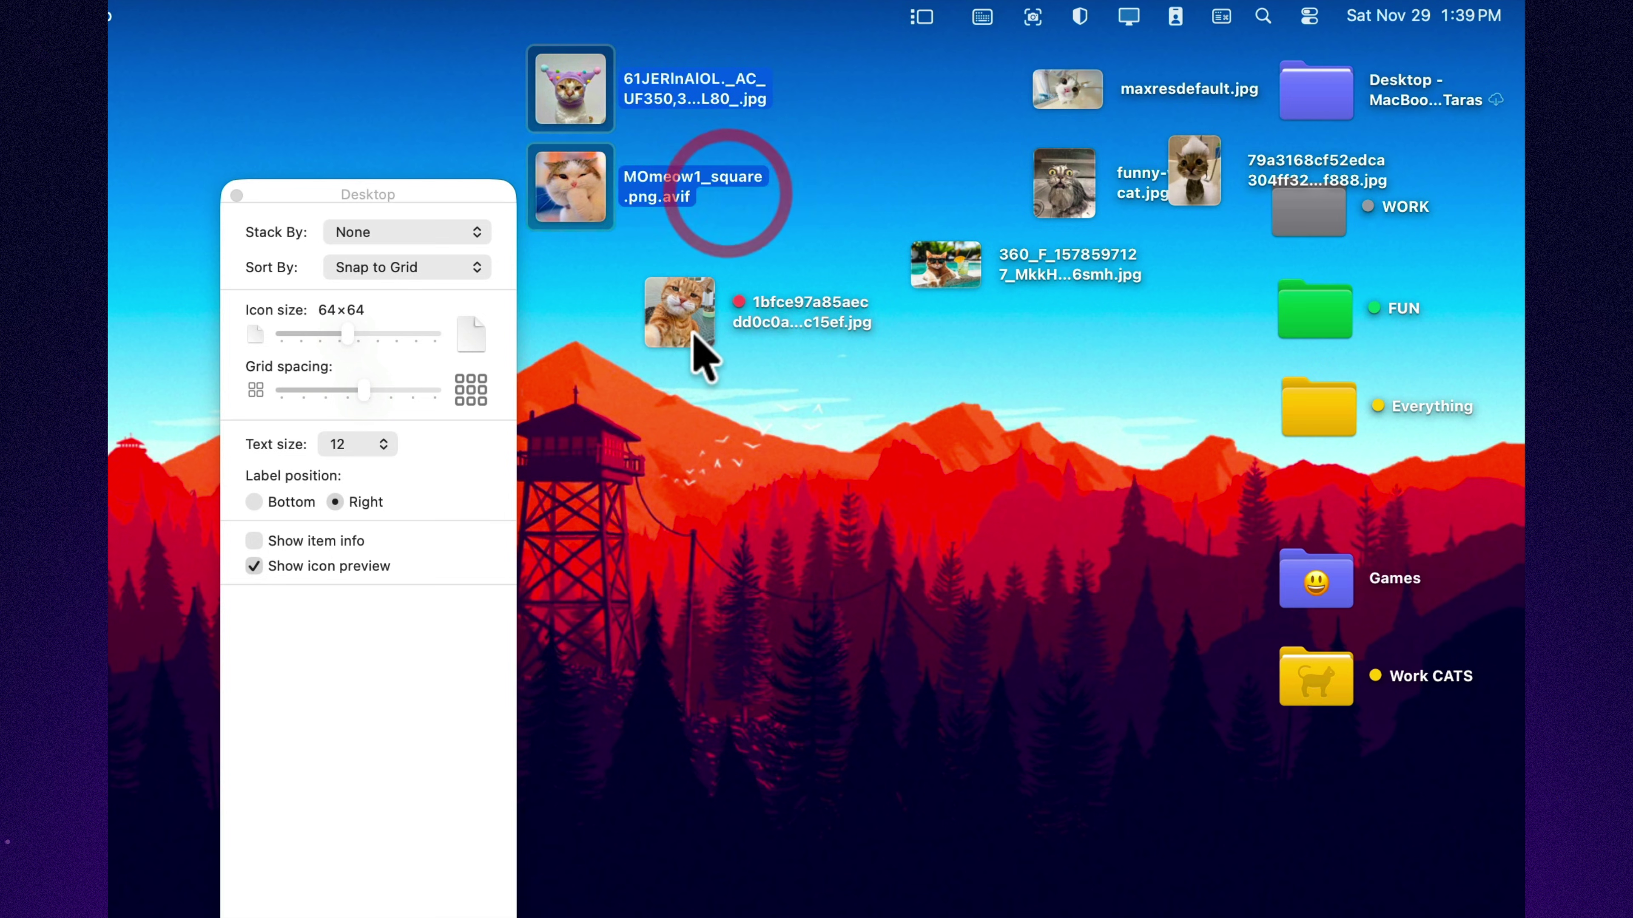
{"action": "left_click_drag", "start_coordinate": [691, 338], "coordinate": [601, 348]}
{"action": "left_click_drag", "start_coordinate": [951, 90], "coordinate": [1057, 277]}
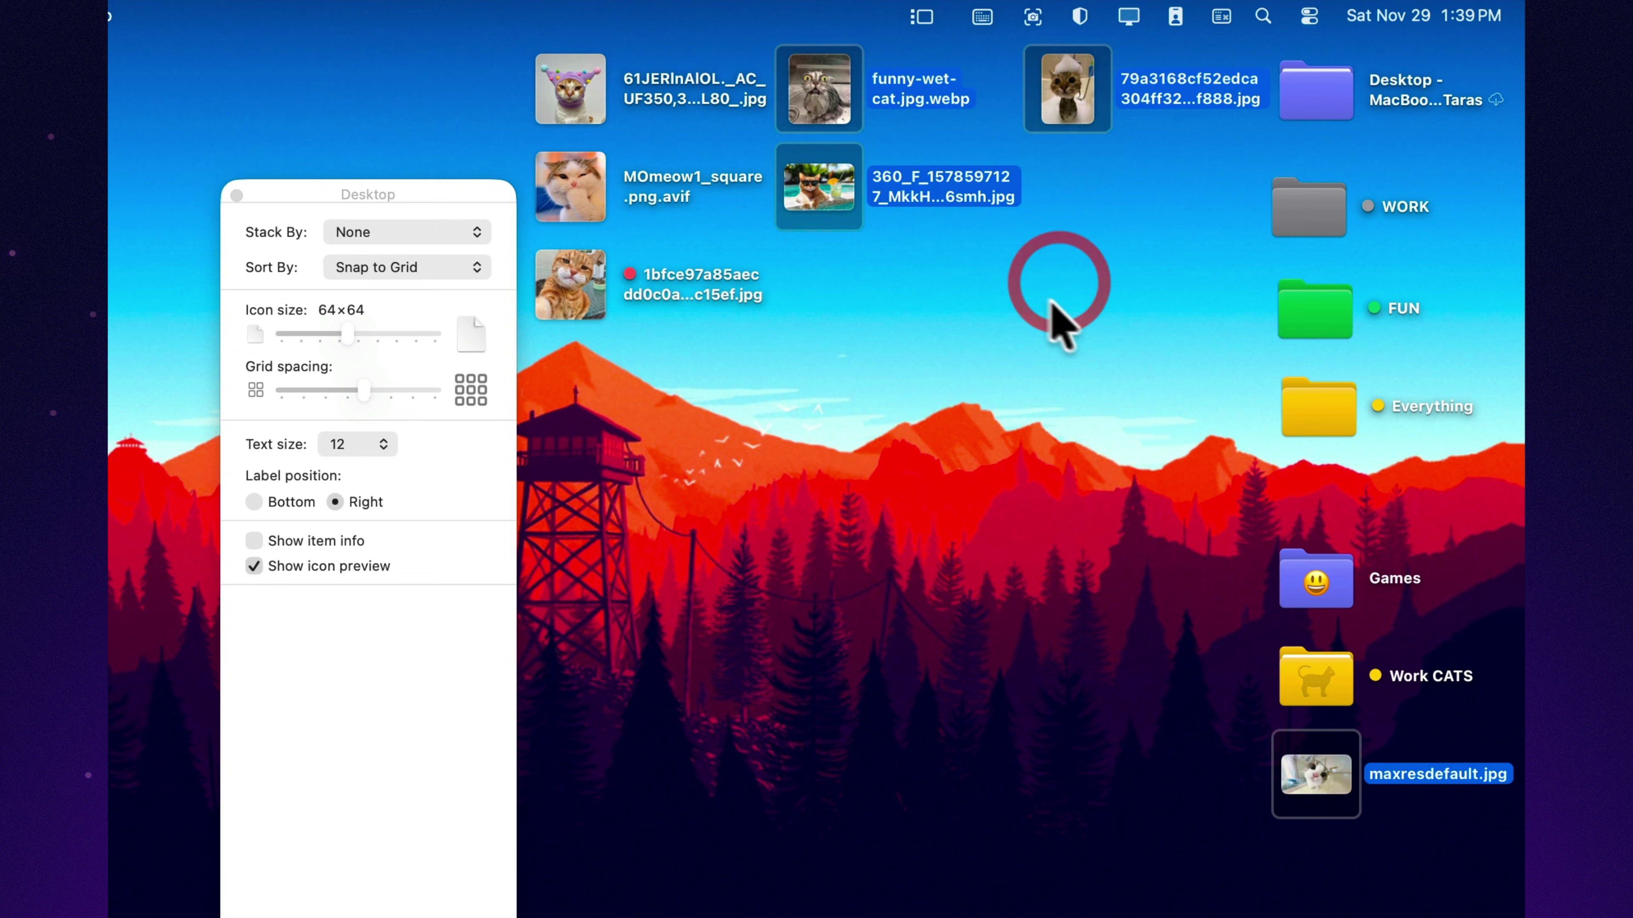
{"action": "left_click", "coordinate": [1184, 719]}
{"action": "left_click_drag", "start_coordinate": [1314, 772], "coordinate": [928, 299]}
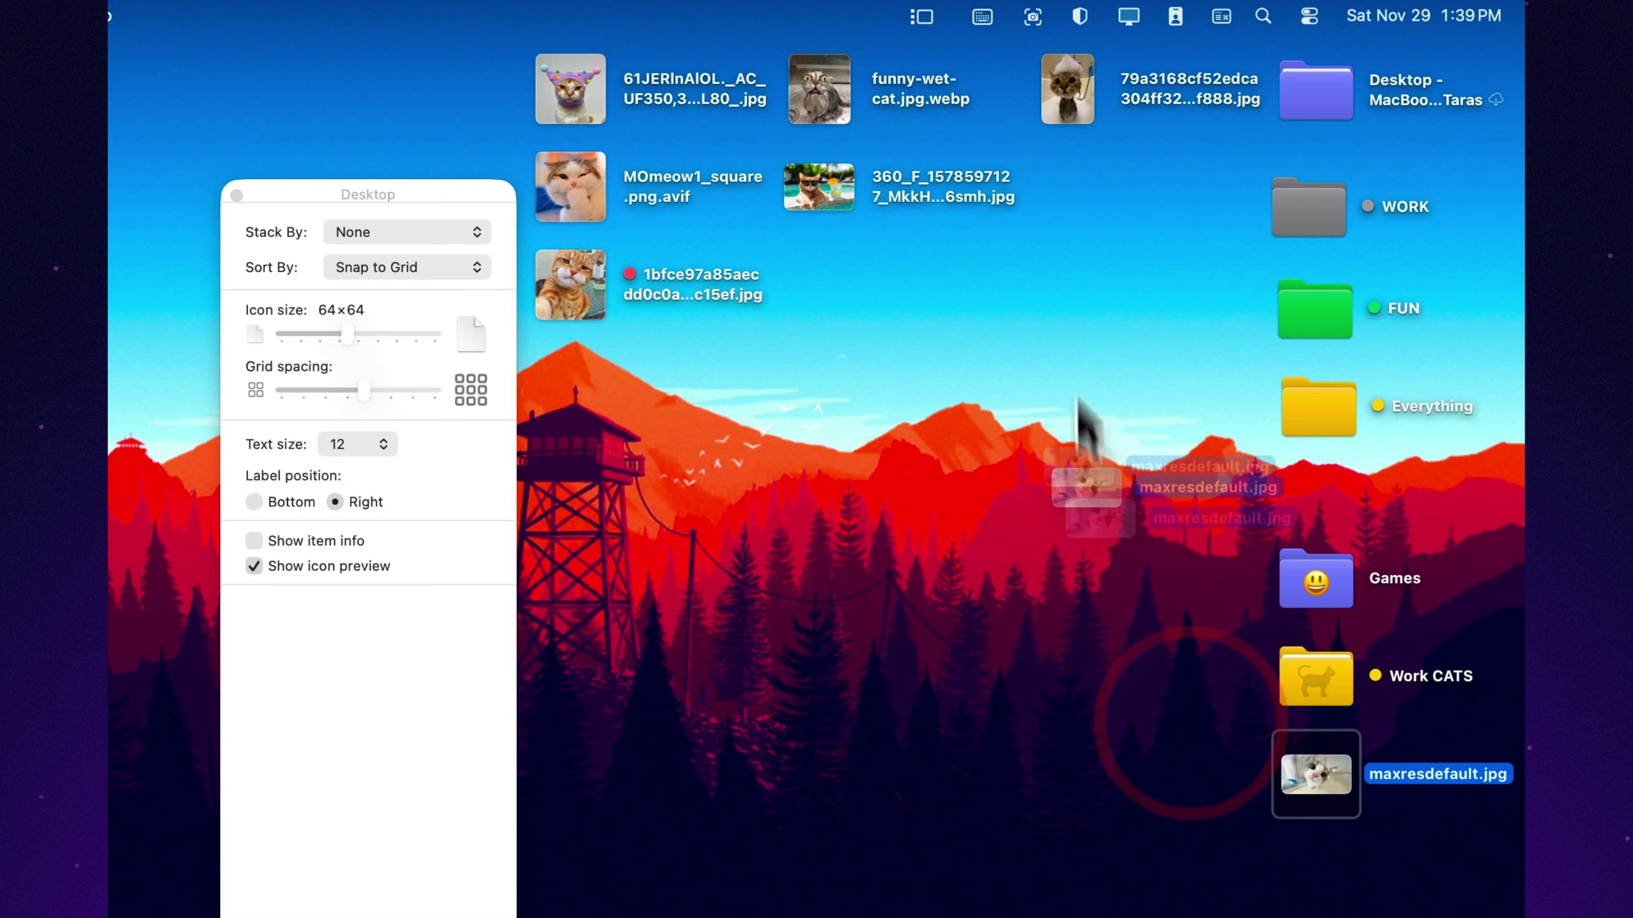
{"action": "left_click_drag", "start_coordinate": [1022, 260], "coordinate": [967, 247]}
- Turn on Show item info for desktop icons and close View Options
{"action": "left_click", "coordinate": [504, 457]}
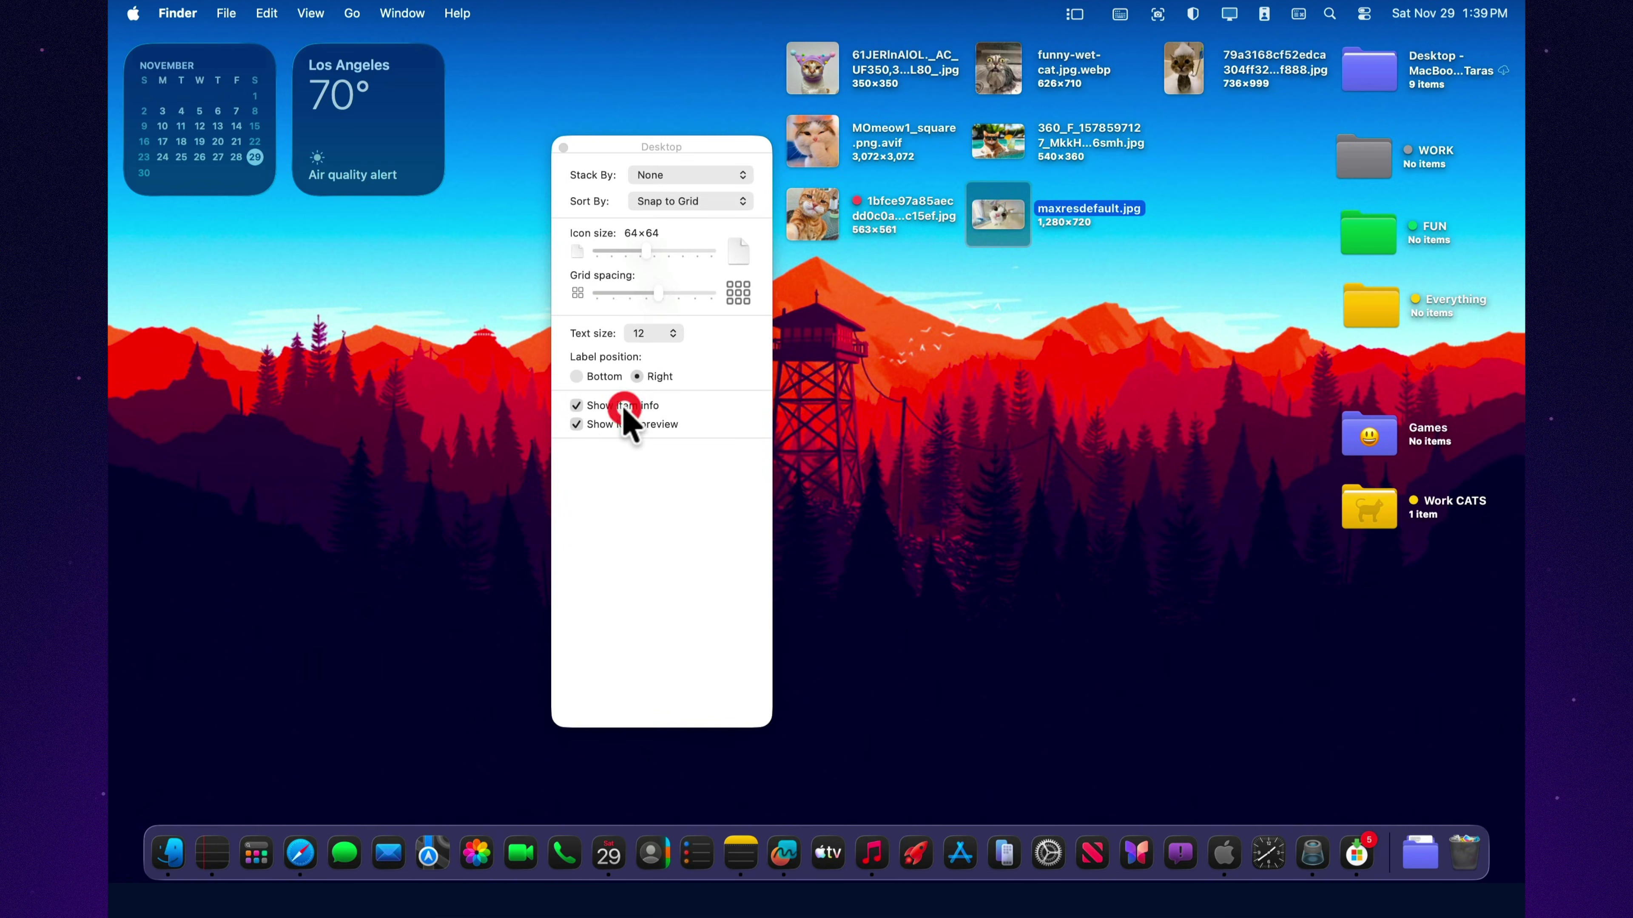
{"action": "left_click", "coordinate": [622, 406]}
{"action": "left_click", "coordinate": [622, 405]}
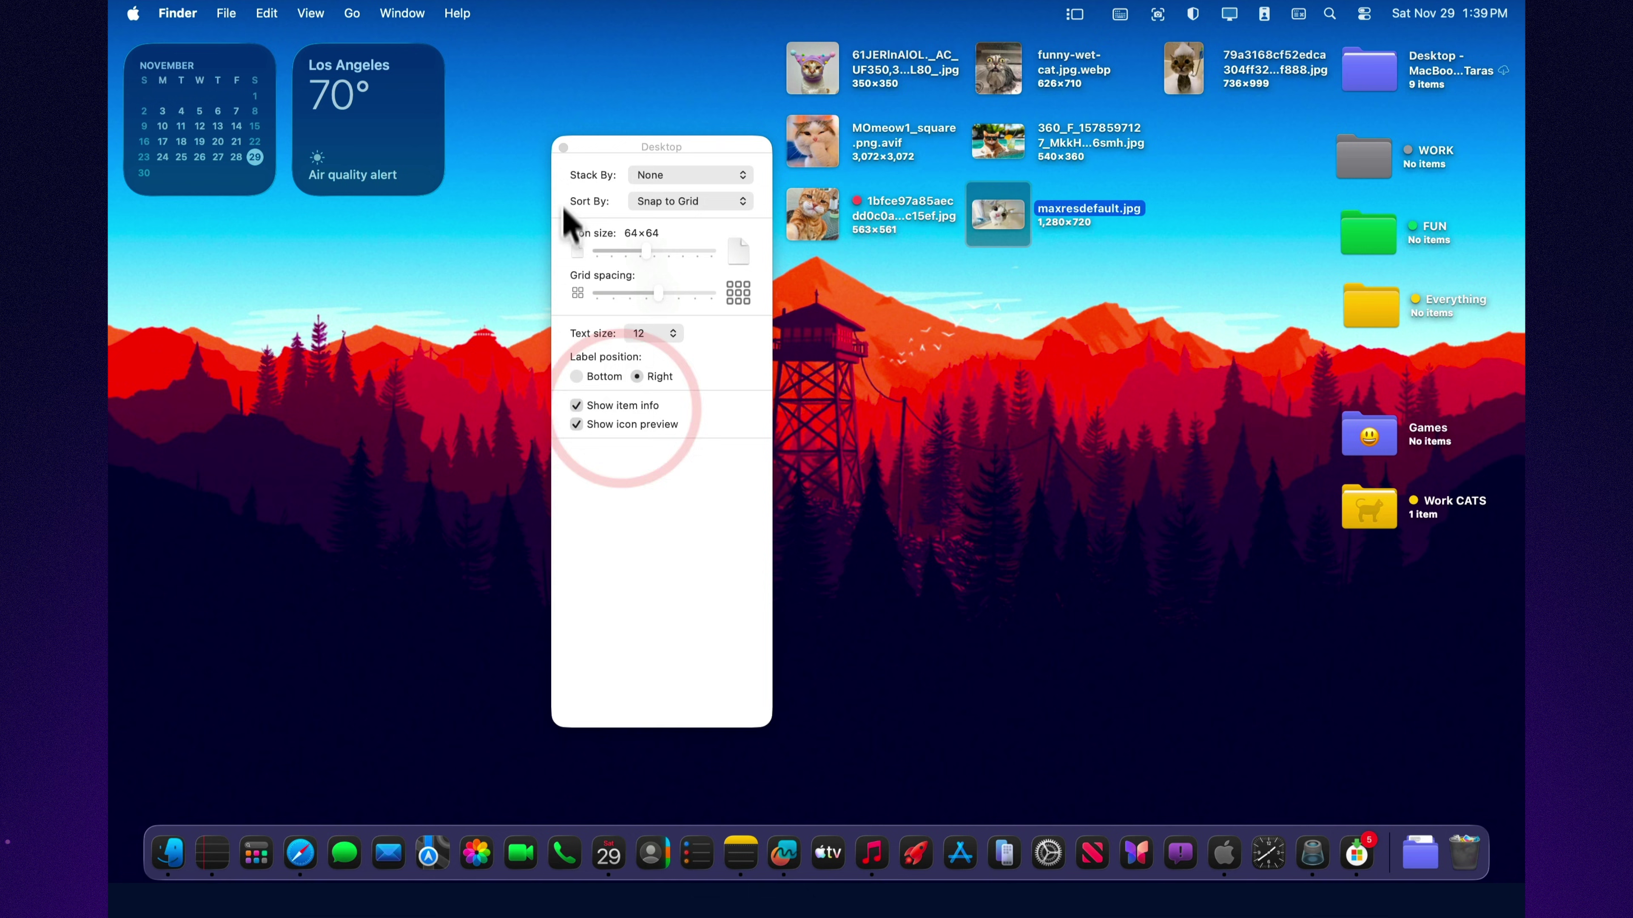
{"action": "left_click", "coordinate": [564, 148]}
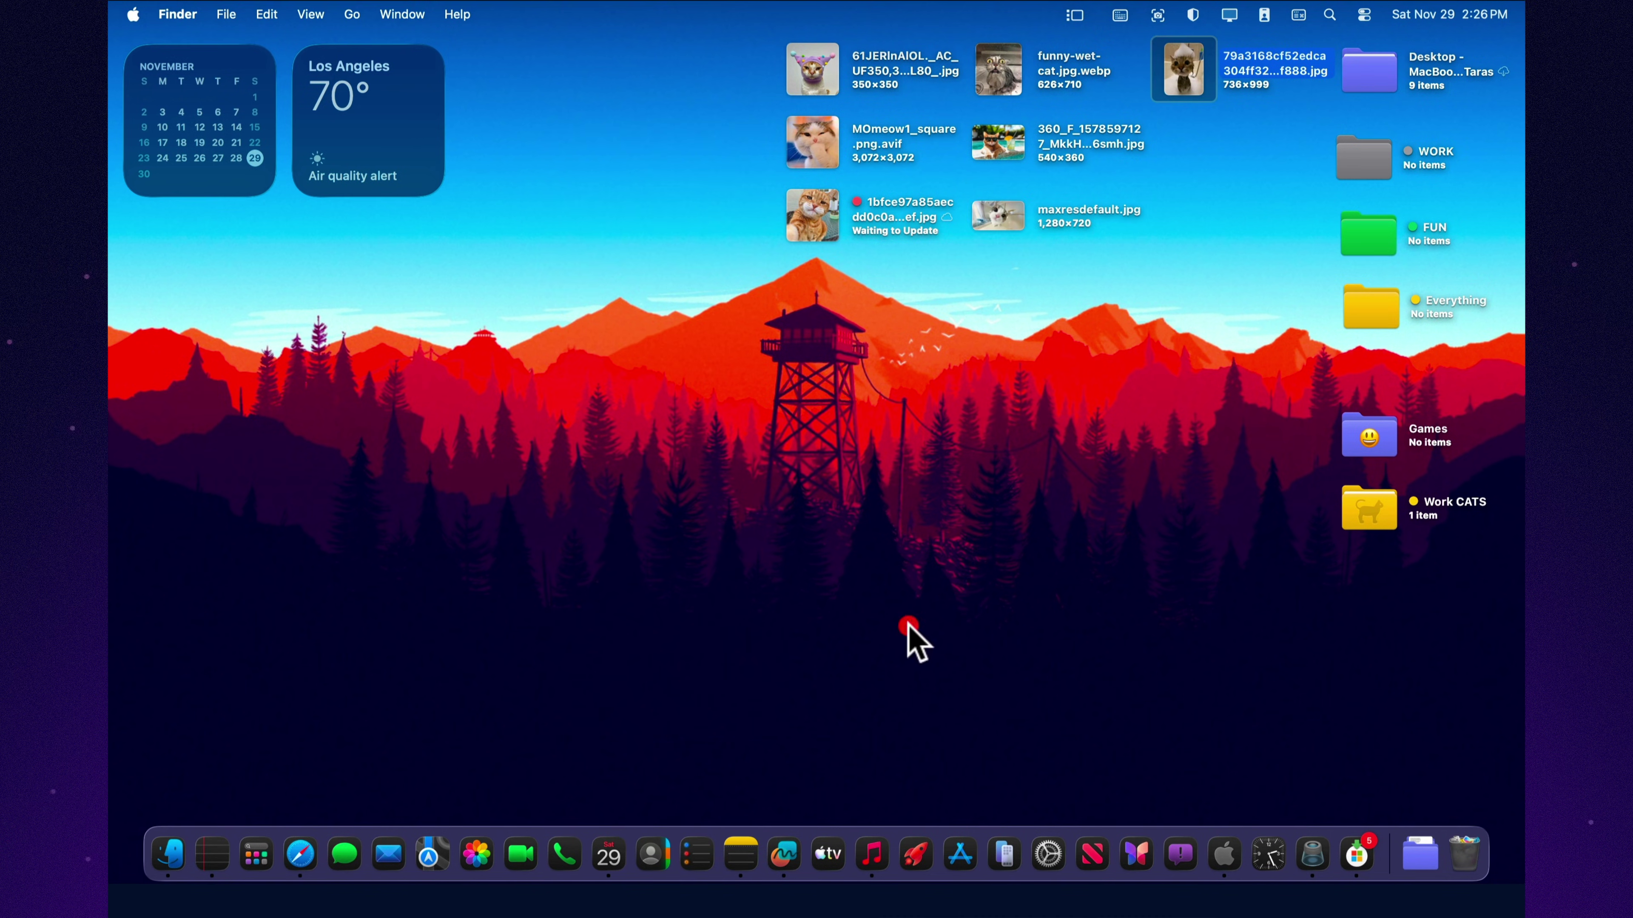
- Quick Look MOmeow1_square.png.avif, then open it in Preview
{"action": "left_click", "coordinate": [908, 624]}
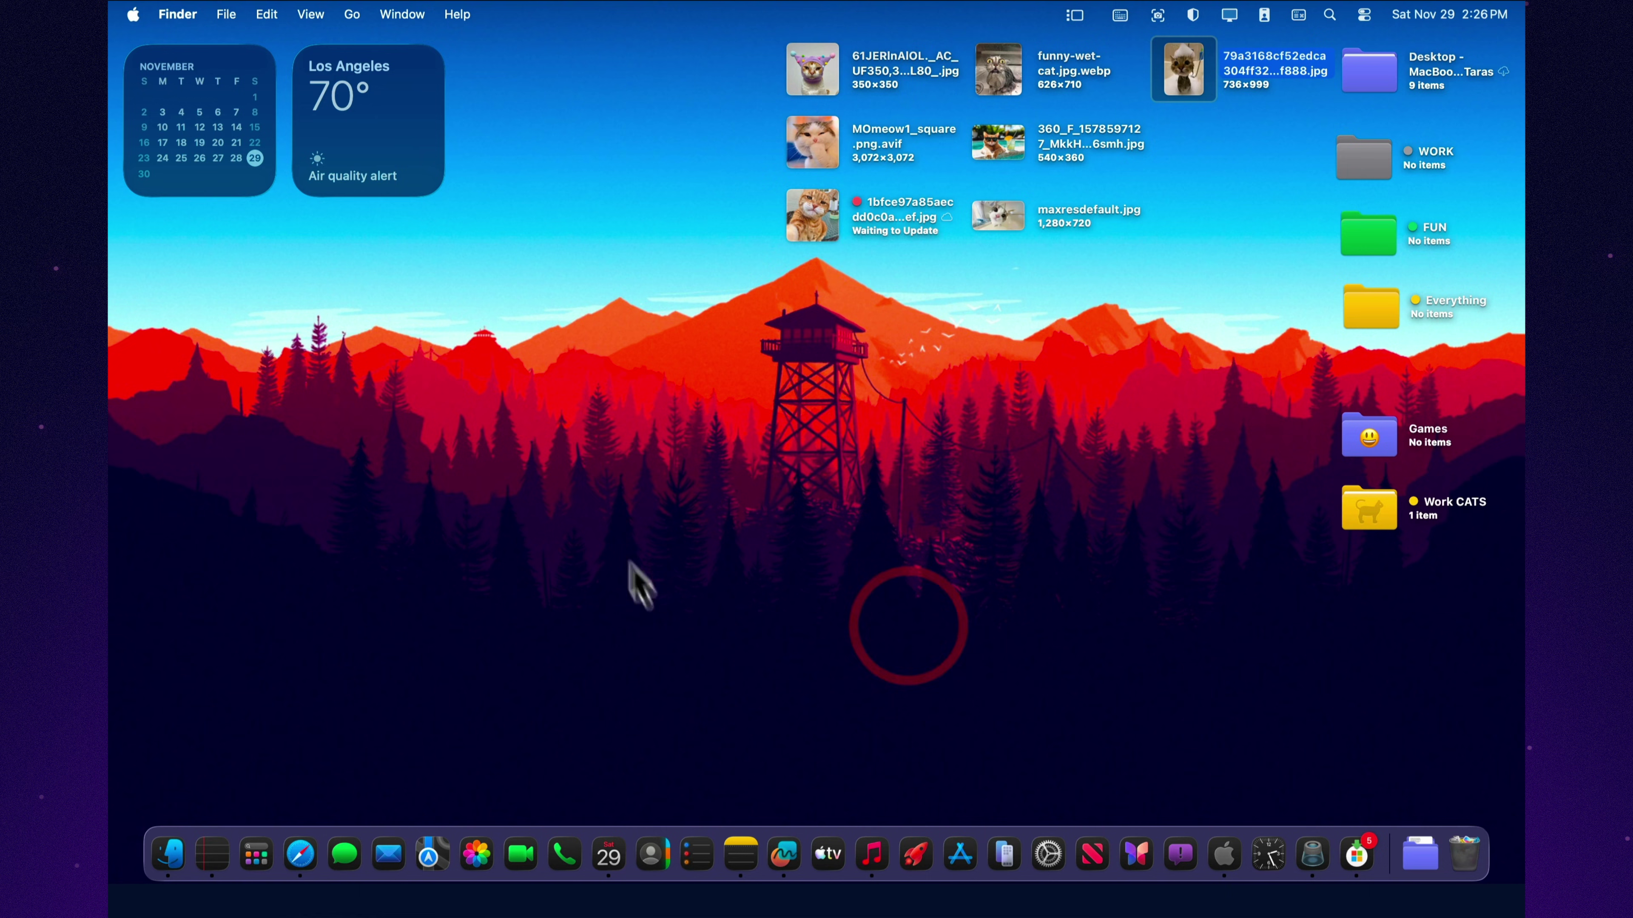
{"action": "key", "text": "space"}
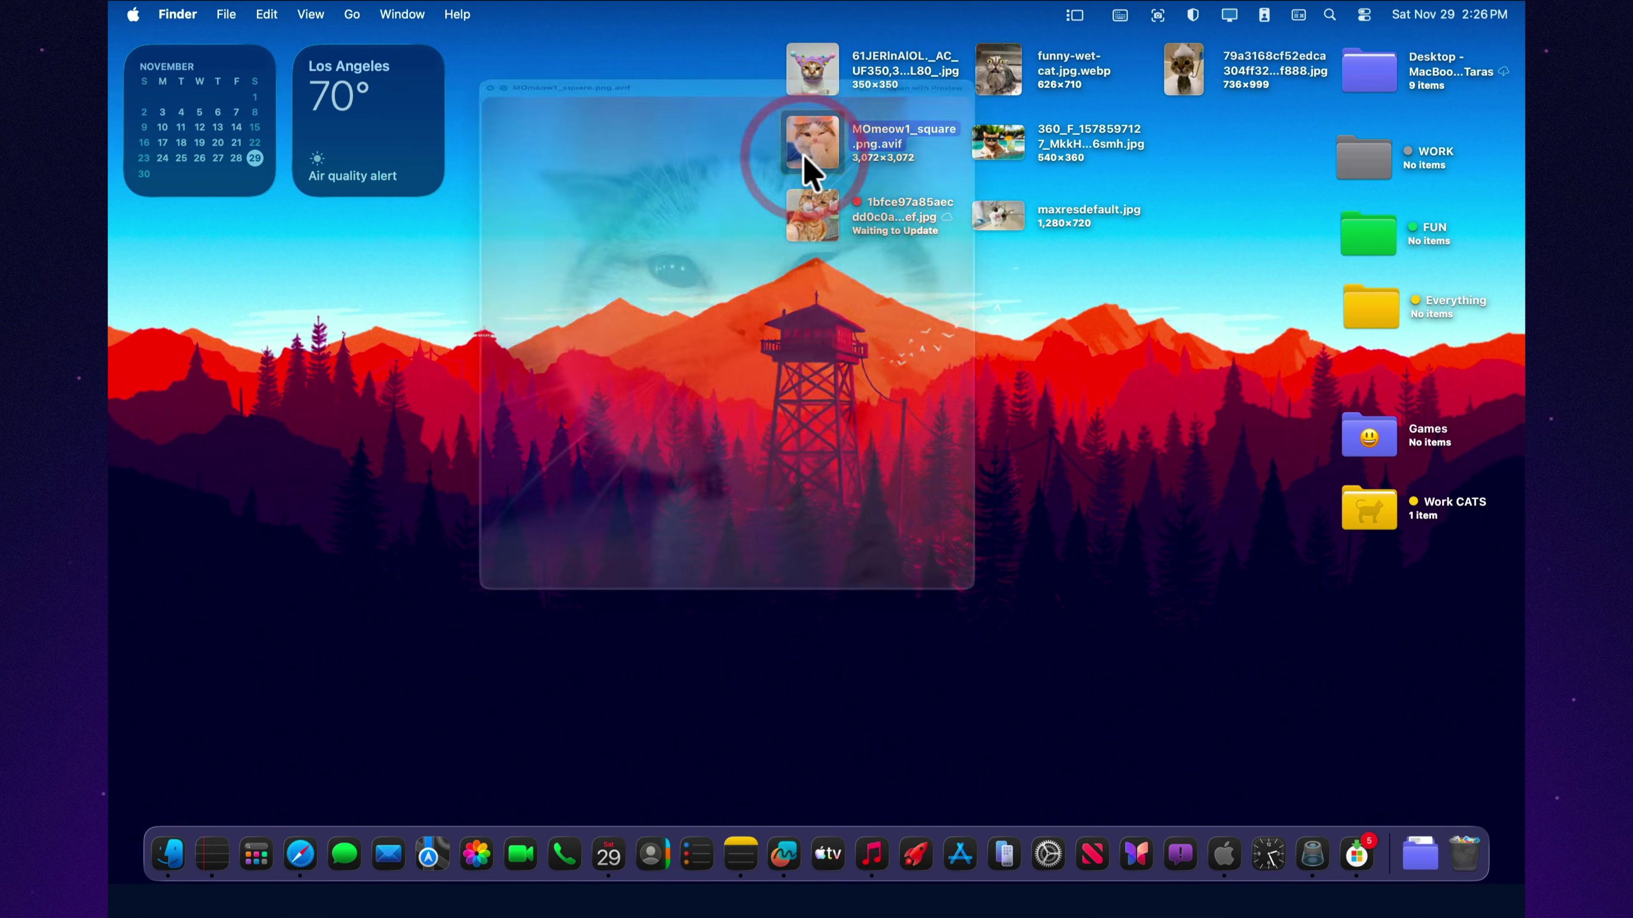
{"action": "key", "text": "space"}
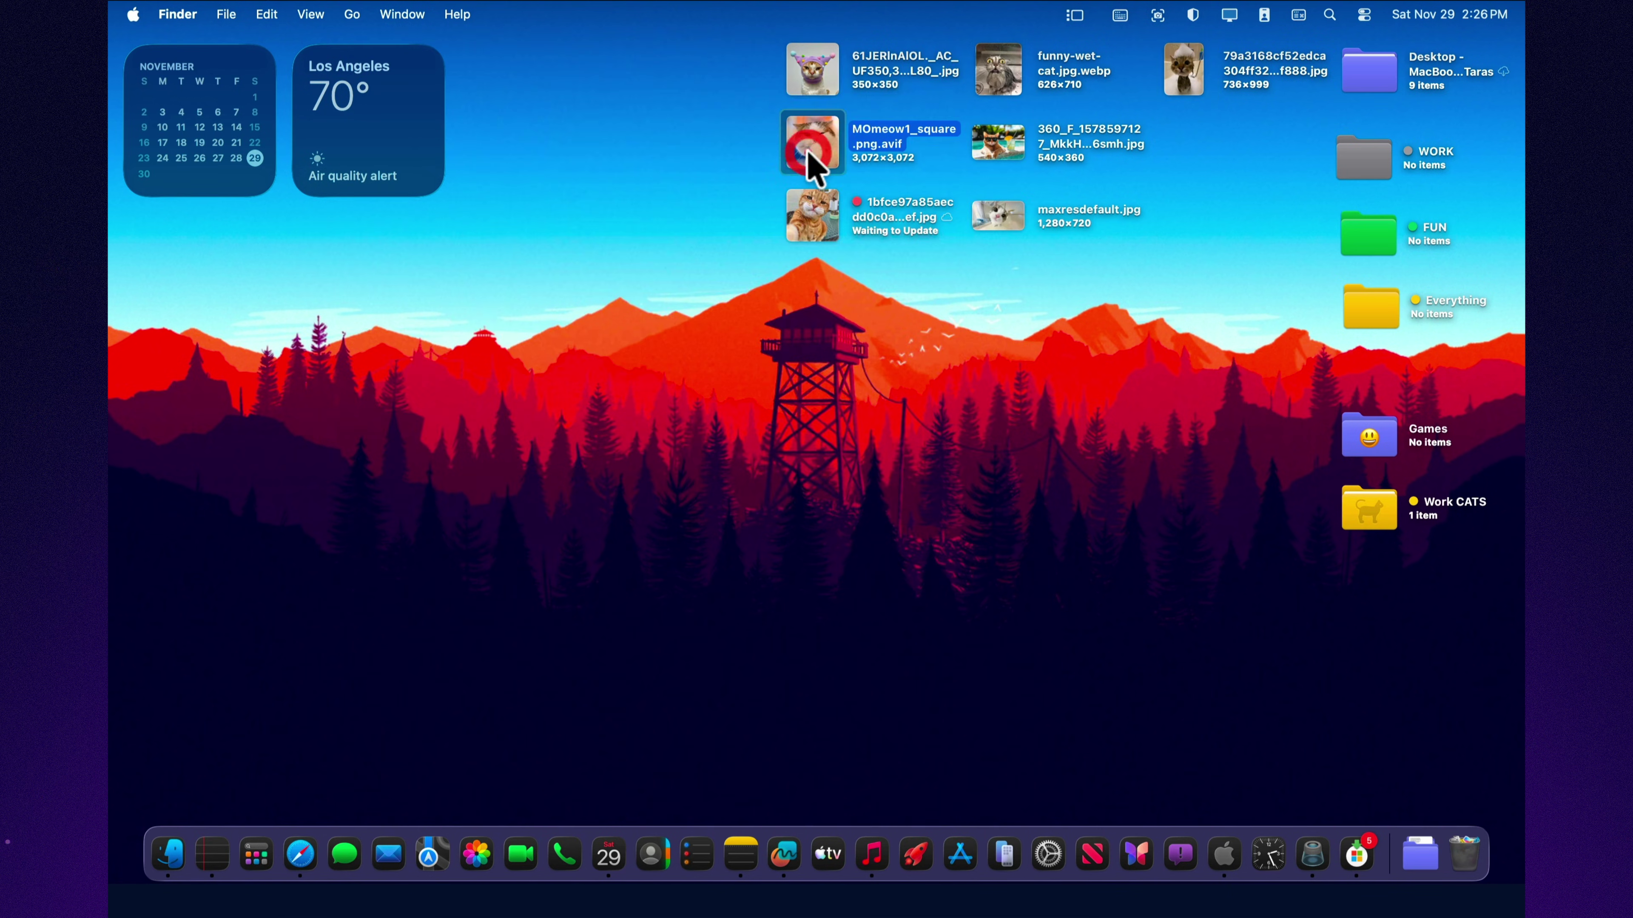
{"action": "double_click", "coordinate": [811, 161]}
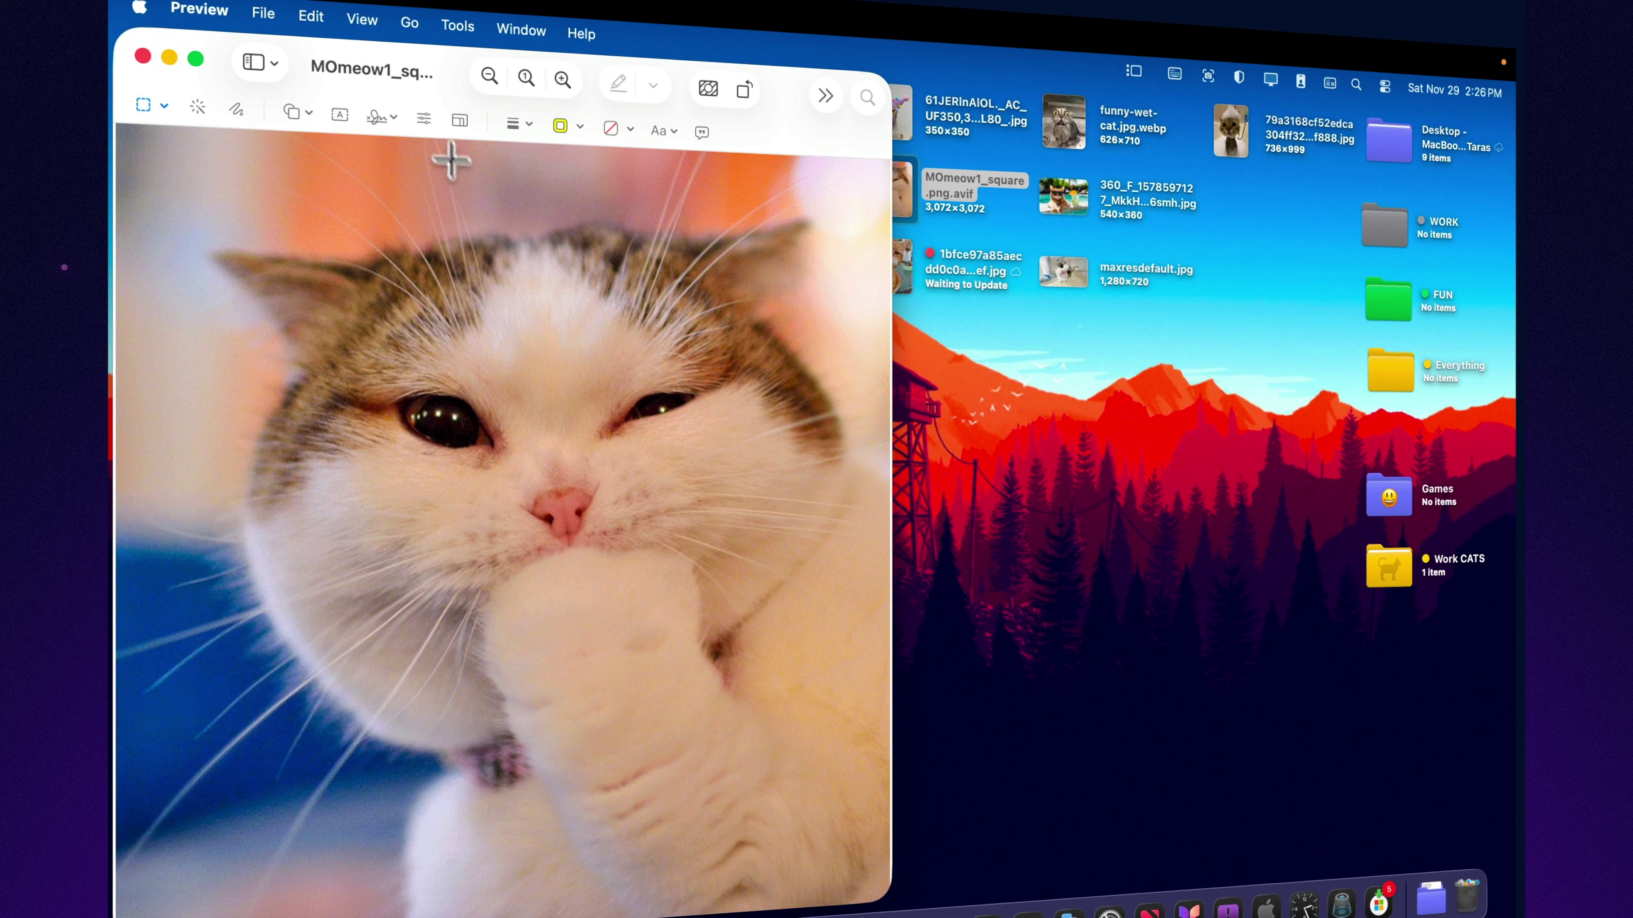
- Show Preview's saved signatures and choose the hand-drawn cat signature
{"action": "left_click", "coordinate": [459, 28]}
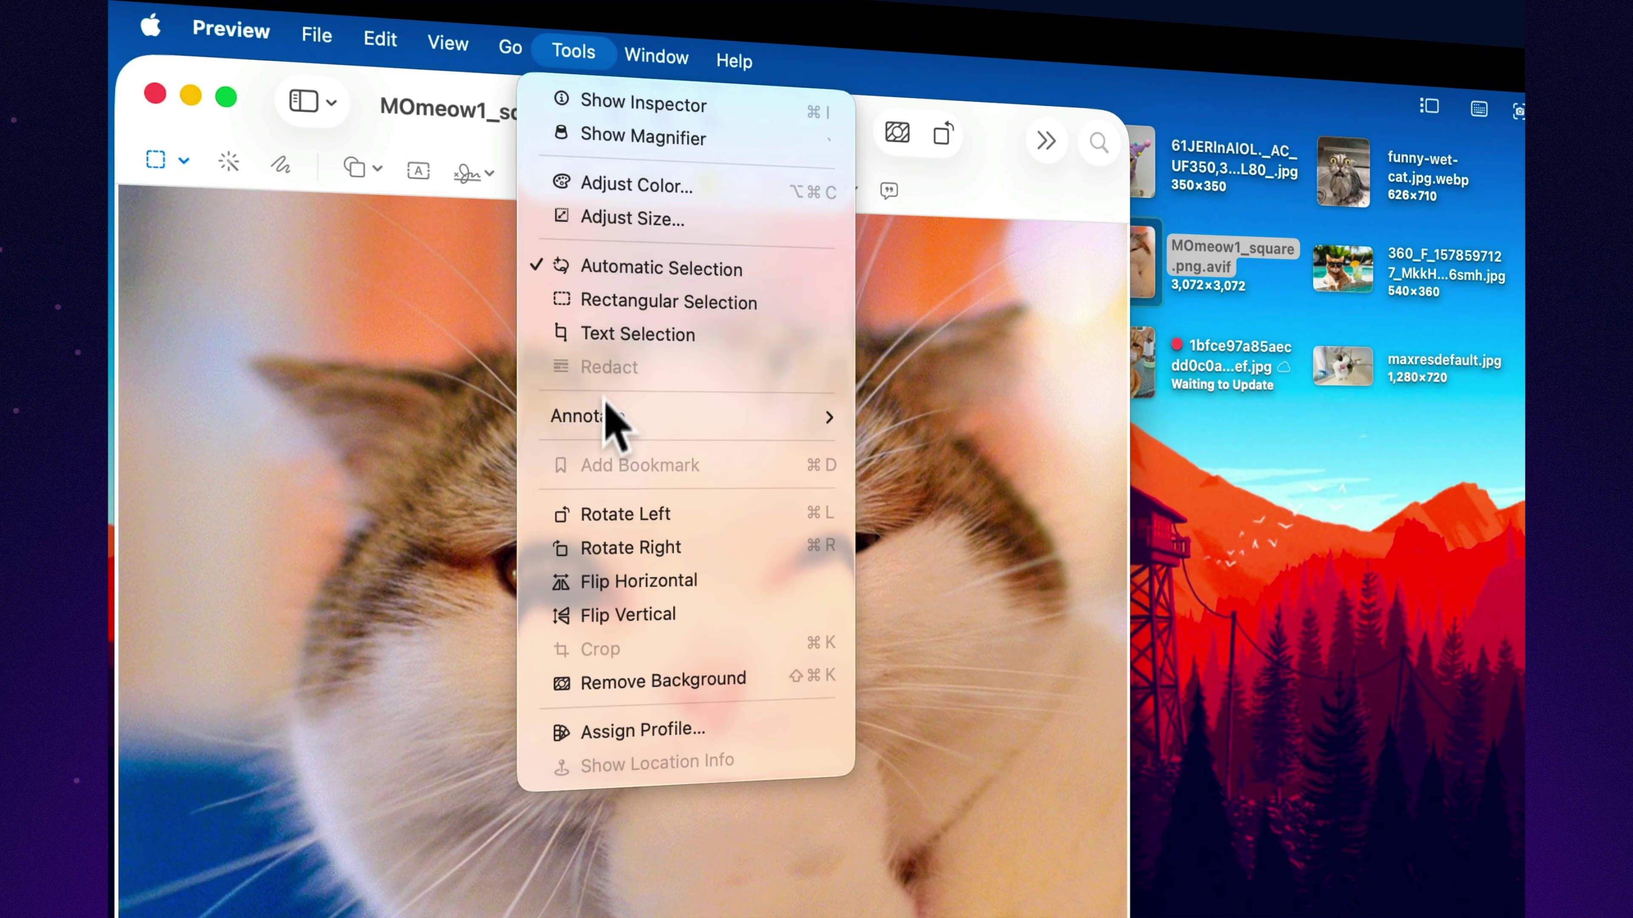
{"action": "mouse_move", "coordinate": [480, 305]}
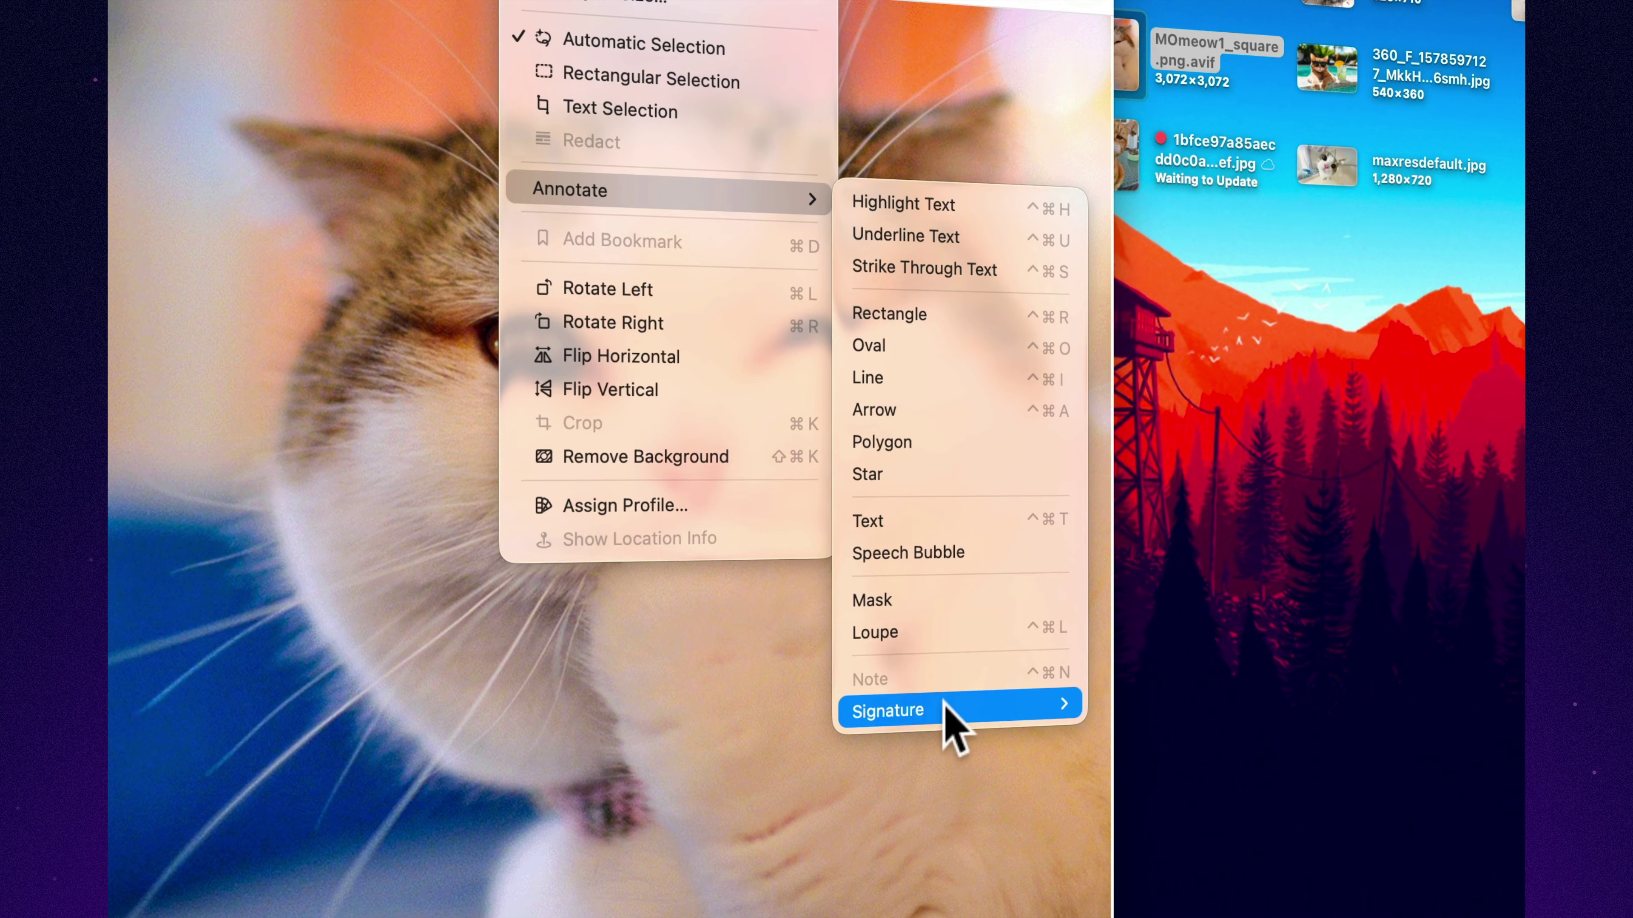
{"action": "mouse_move", "coordinate": [1035, 708]}
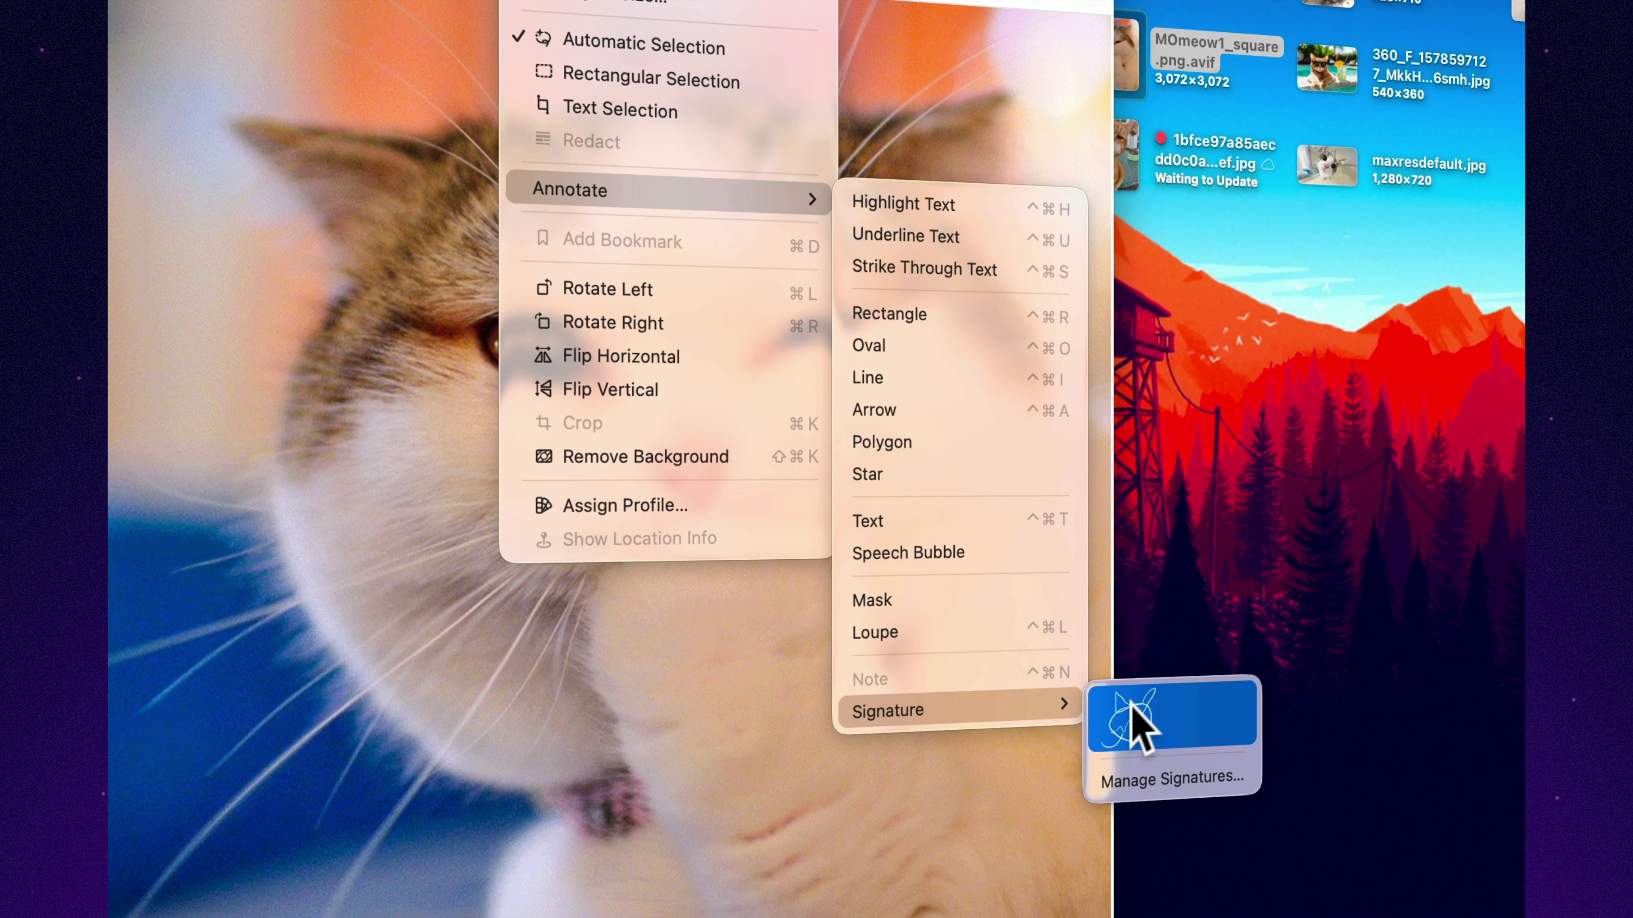
{"action": "left_click", "coordinate": [1132, 780]}
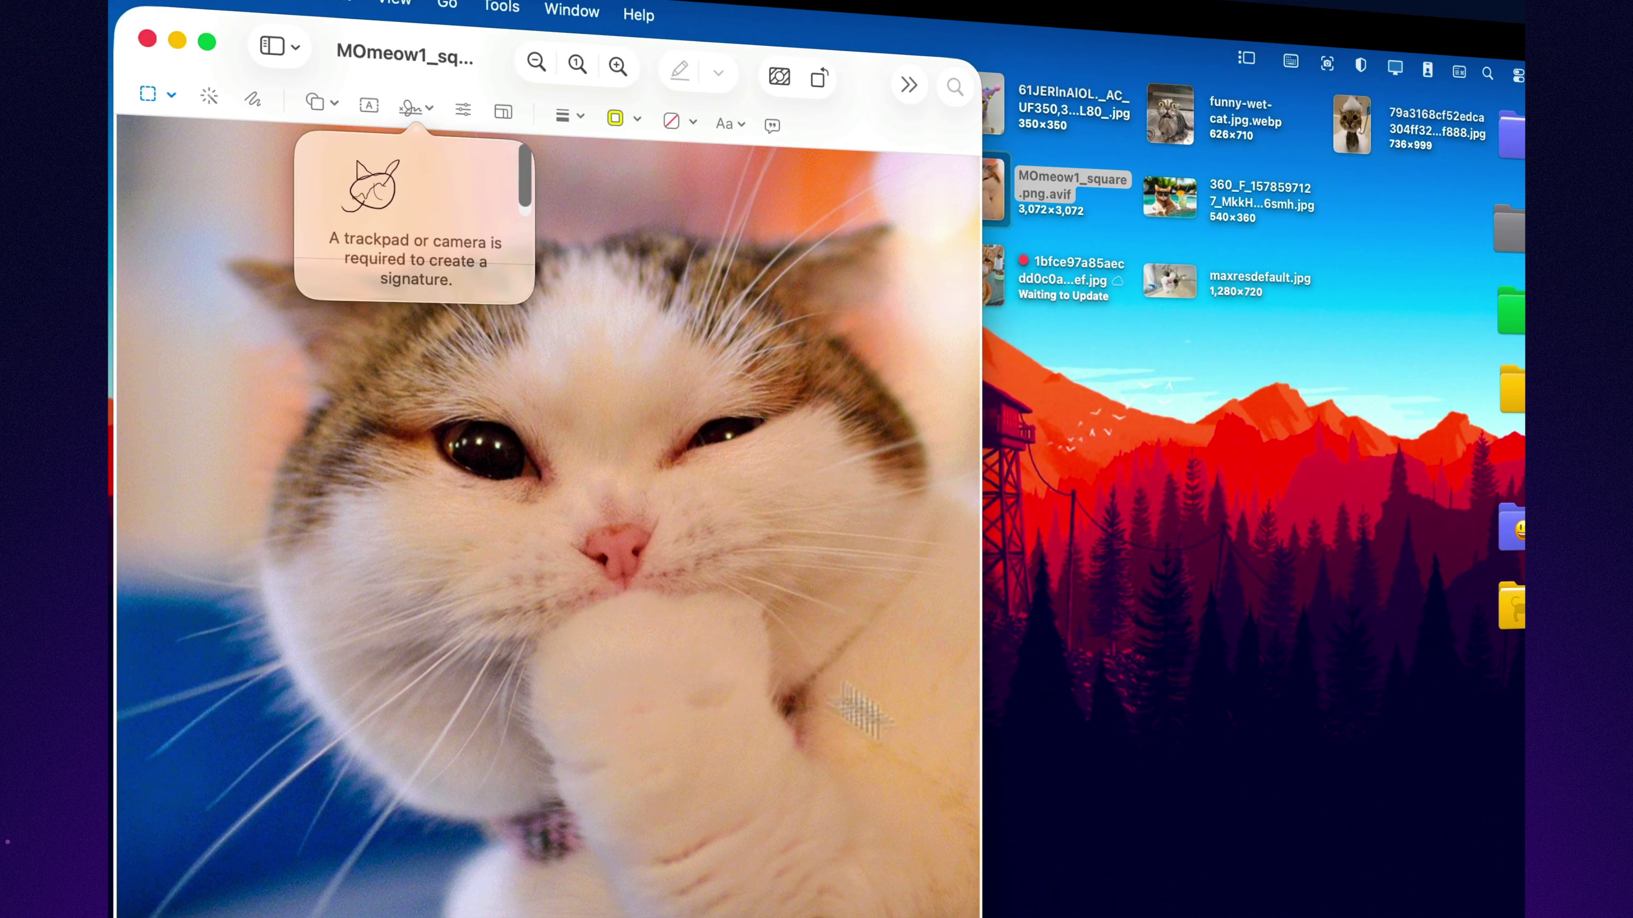
{"action": "left_click", "coordinate": [387, 258]}
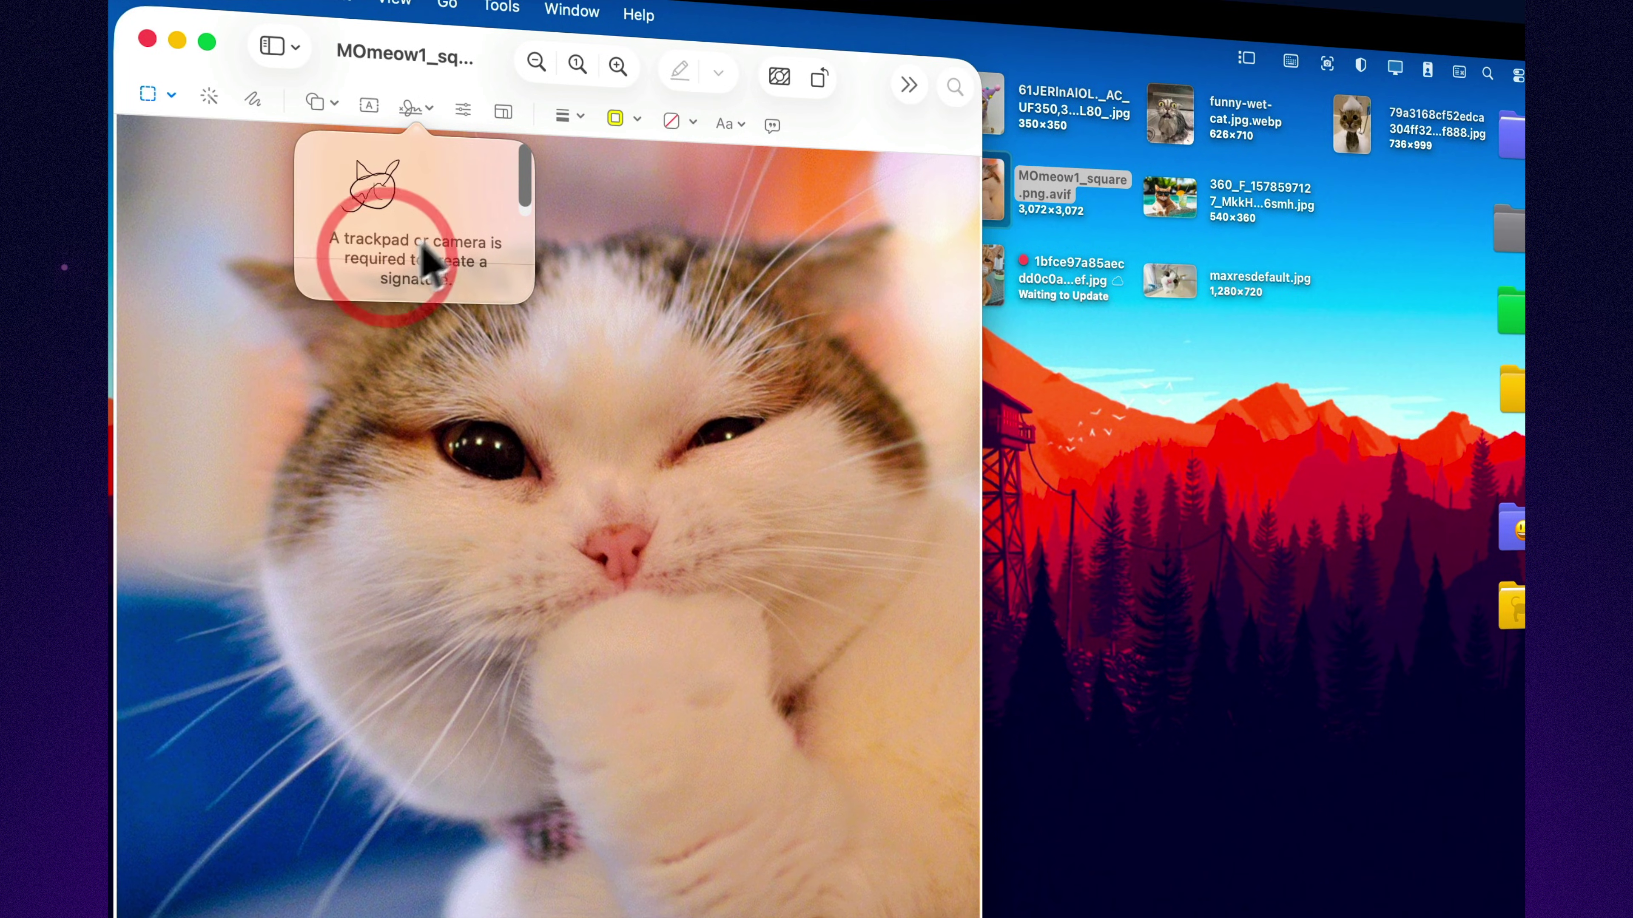
{"action": "left_click", "coordinate": [522, 206]}
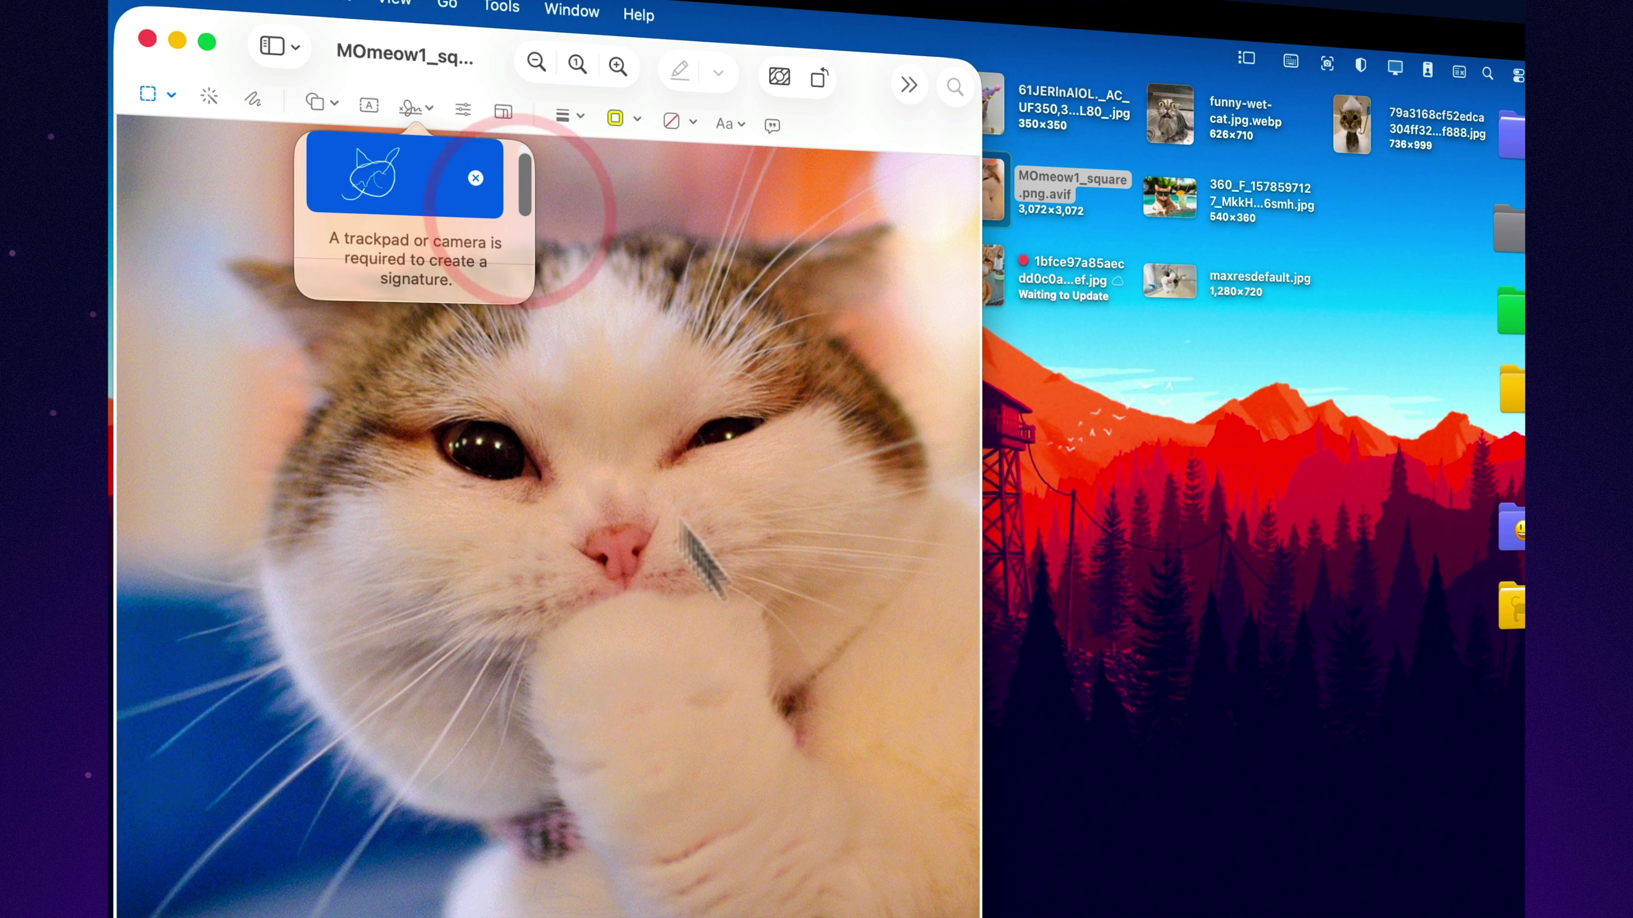
- Insert the cat signature and move it to the lower right beside the paw
{"action": "left_click", "coordinate": [822, 743]}
{"action": "mouse_move", "coordinate": [612, 569]}
{"action": "left_mouse_down"}
{"action": "mouse_move", "coordinate": [874, 781]}
{"action": "mouse_move", "coordinate": [854, 789]}
{"action": "left_mouse_up"}
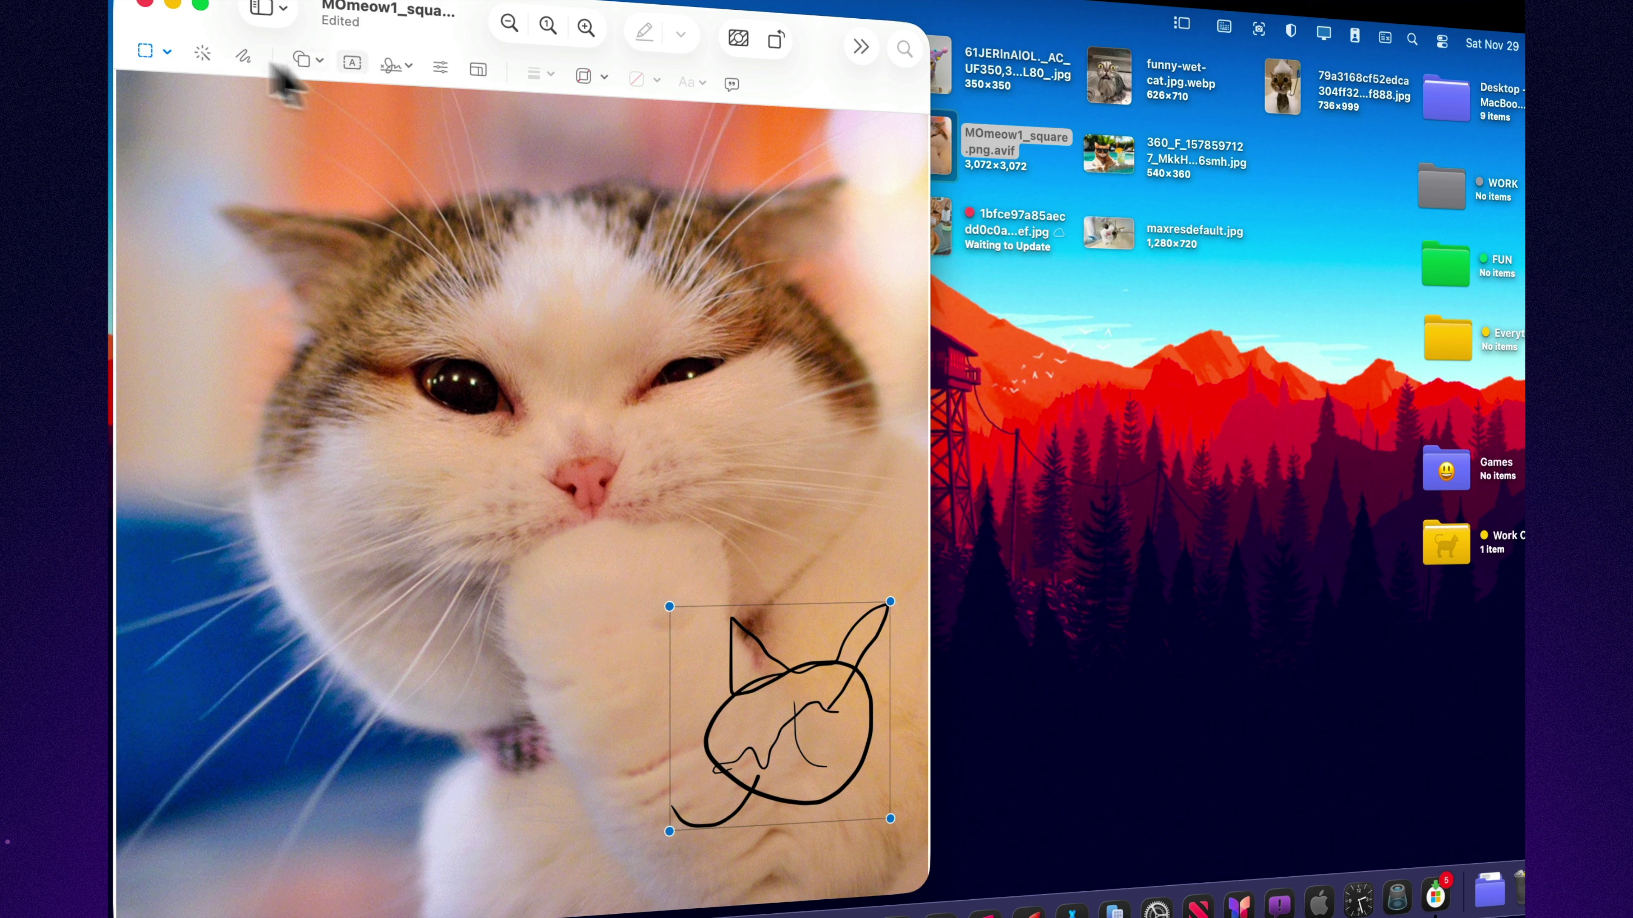
{"action": "left_click", "coordinate": [167, 52]}
{"action": "left_click", "coordinate": [866, 669]}
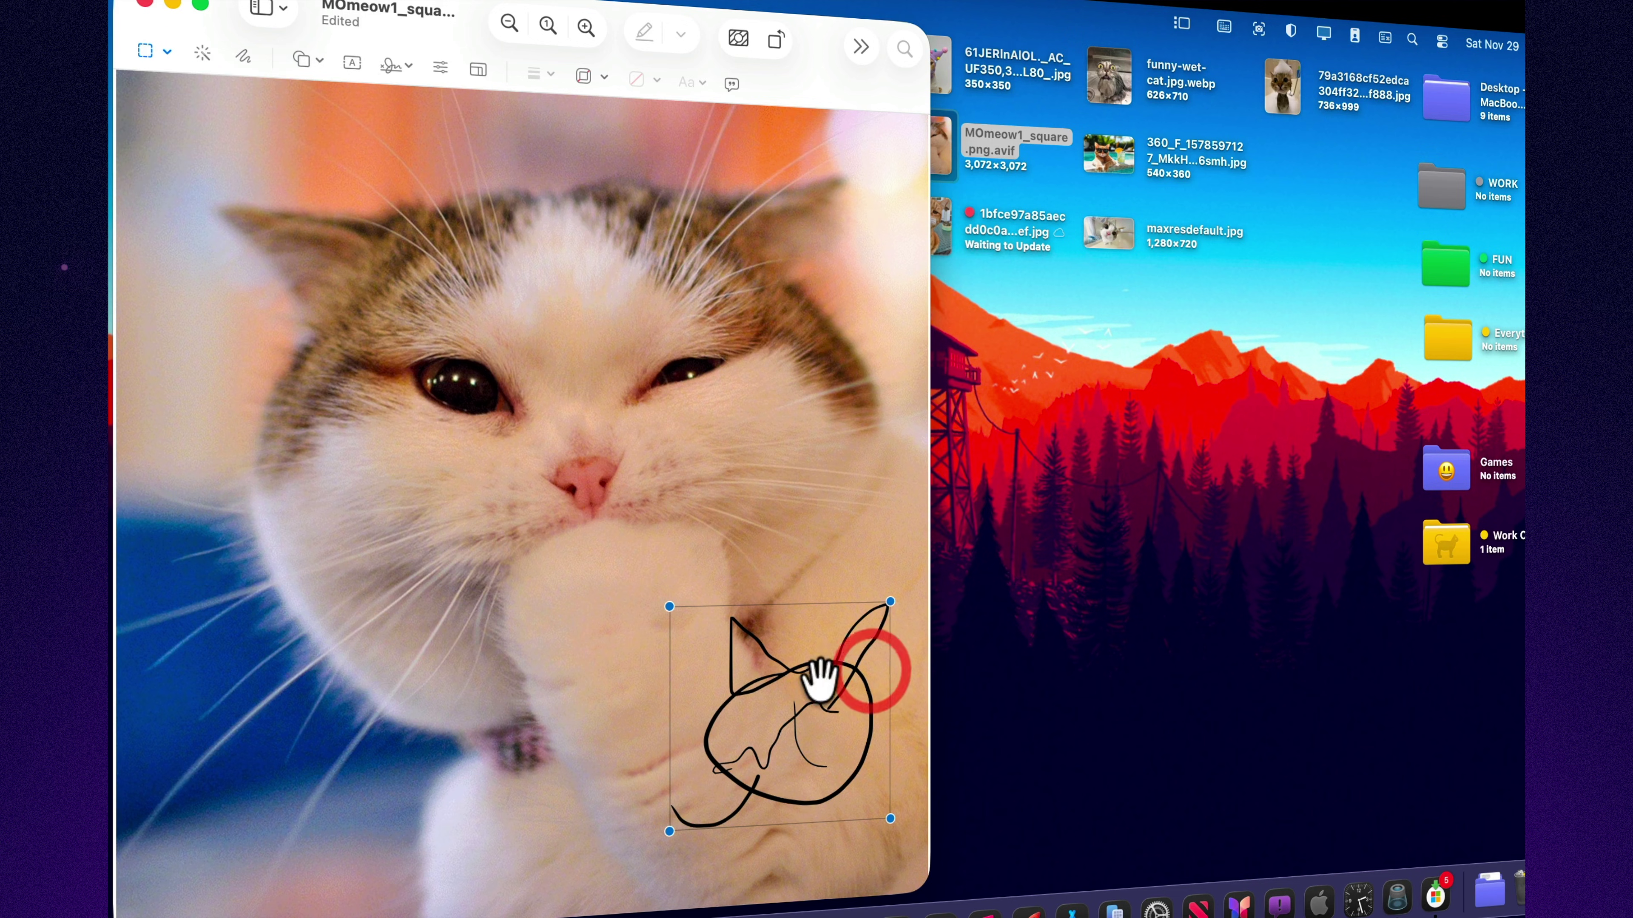
- Recolour the cat signature's strokes yellow, then return focus to the desktop
{"action": "left_click", "coordinate": [818, 682]}
{"action": "left_click", "coordinate": [769, 704]}
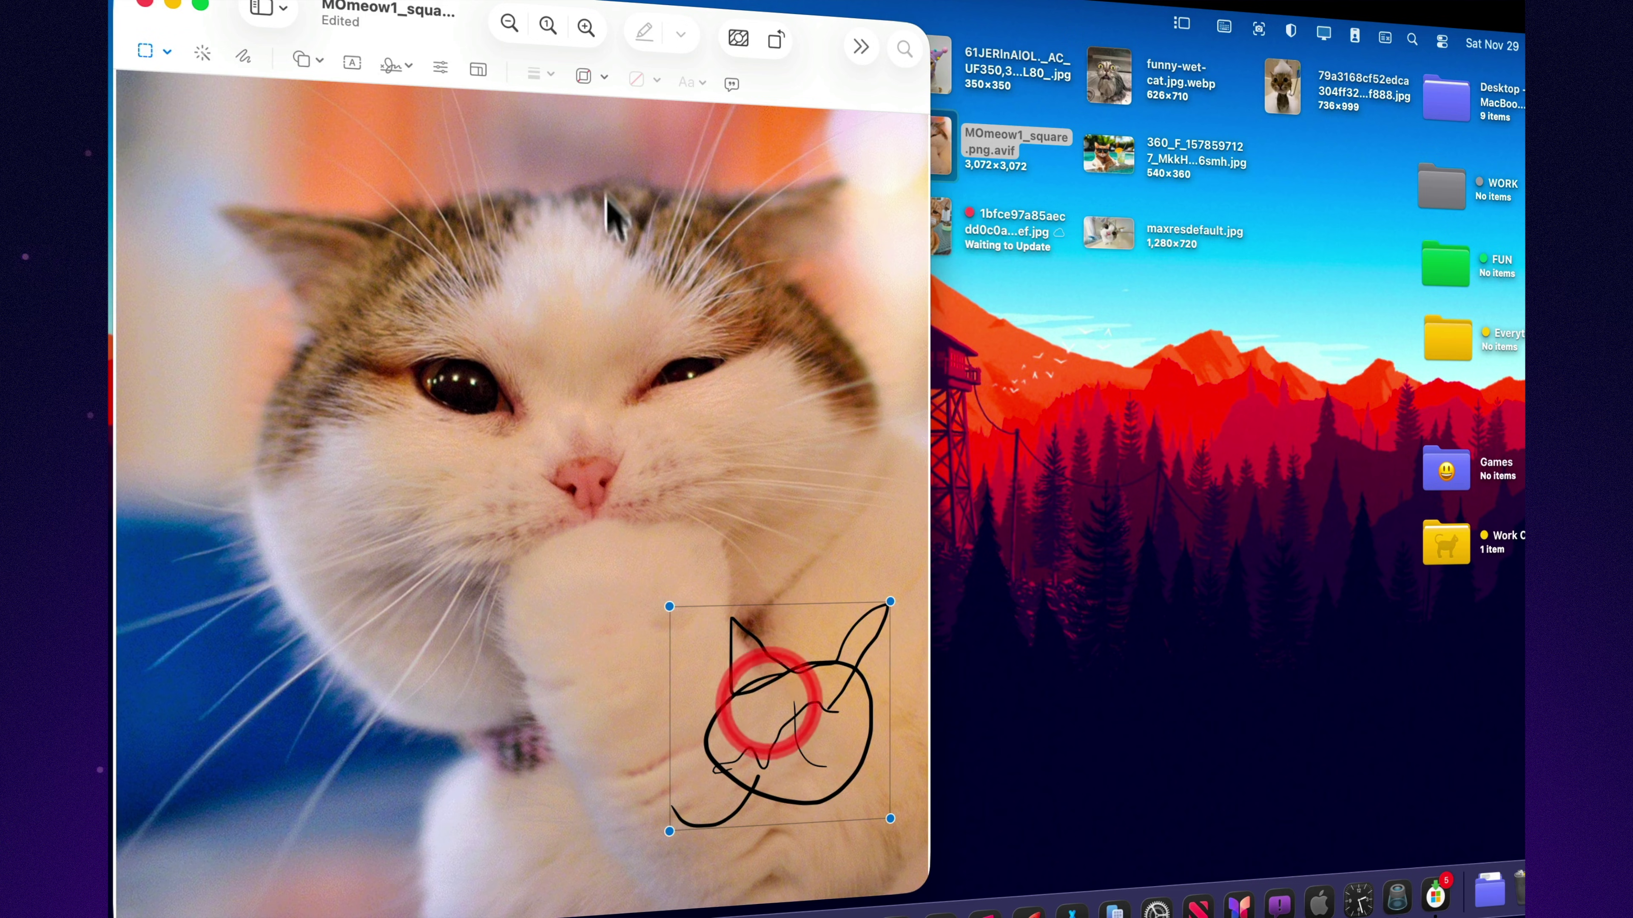
{"action": "left_click", "coordinate": [588, 76]}
{"action": "left_click", "coordinate": [530, 118]}
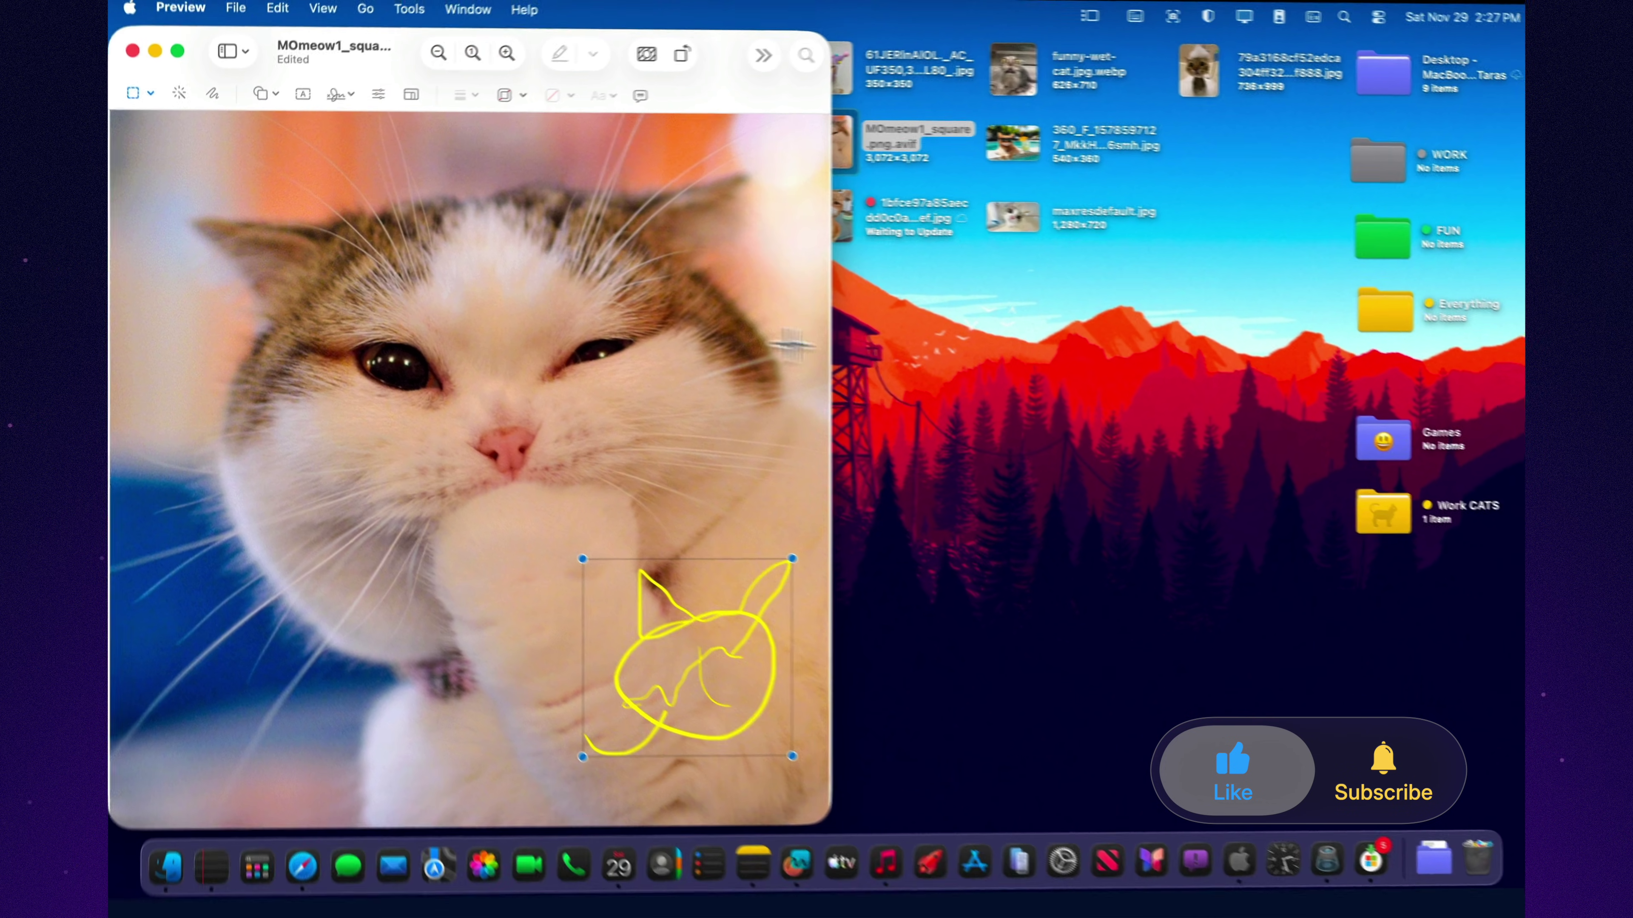
{"action": "left_click", "coordinate": [752, 386]}
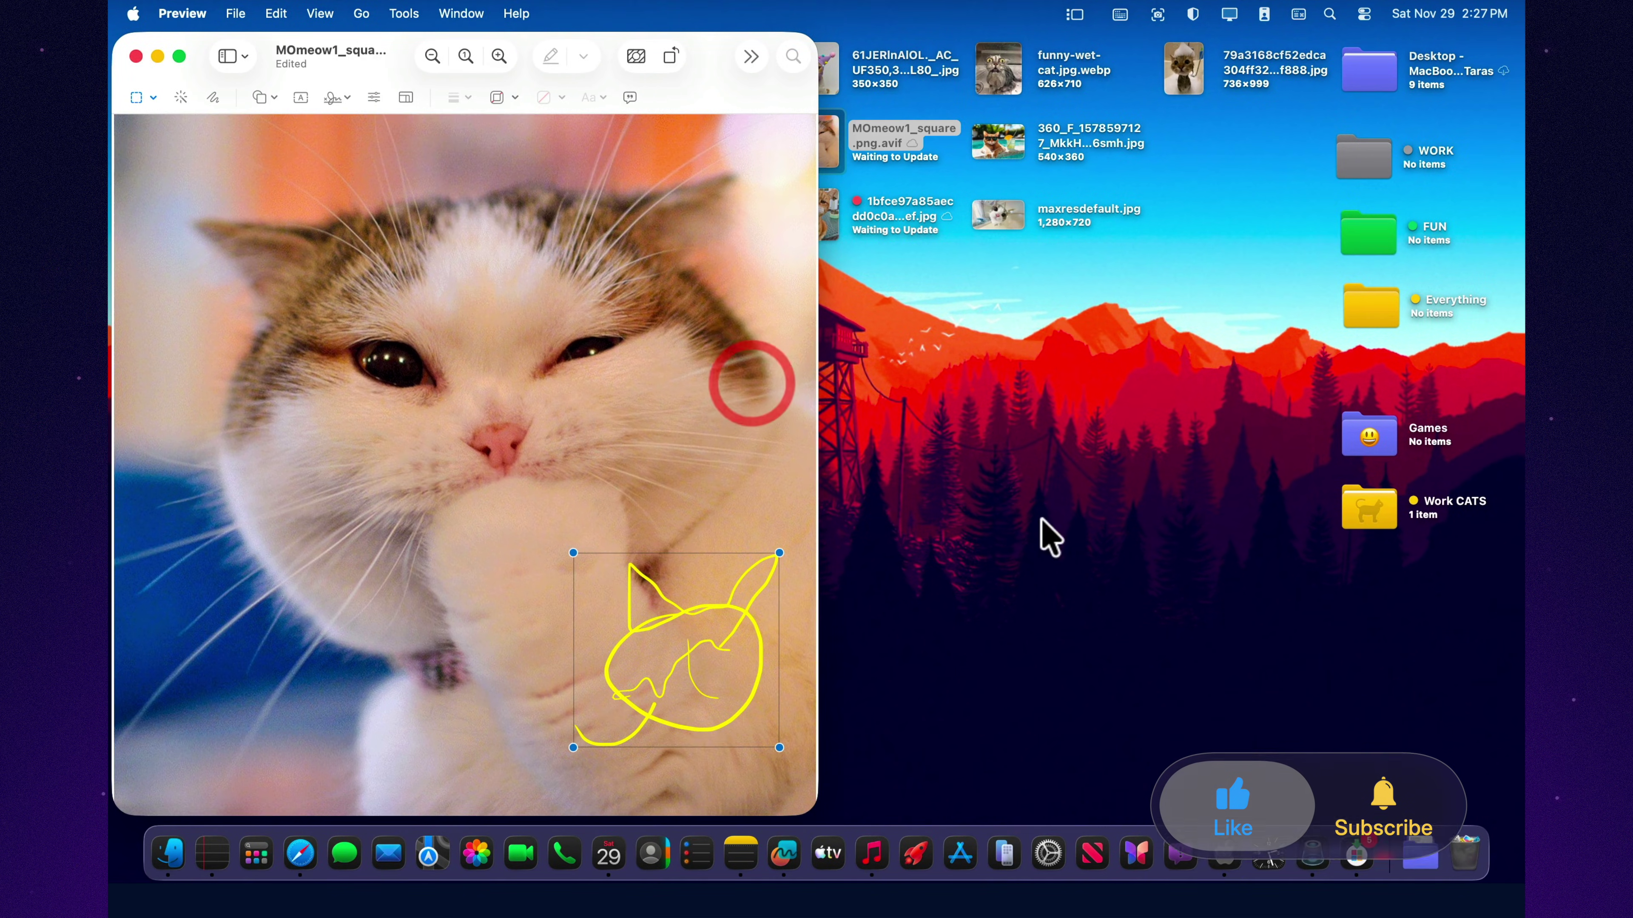
{"action": "left_click", "coordinate": [1022, 534]}
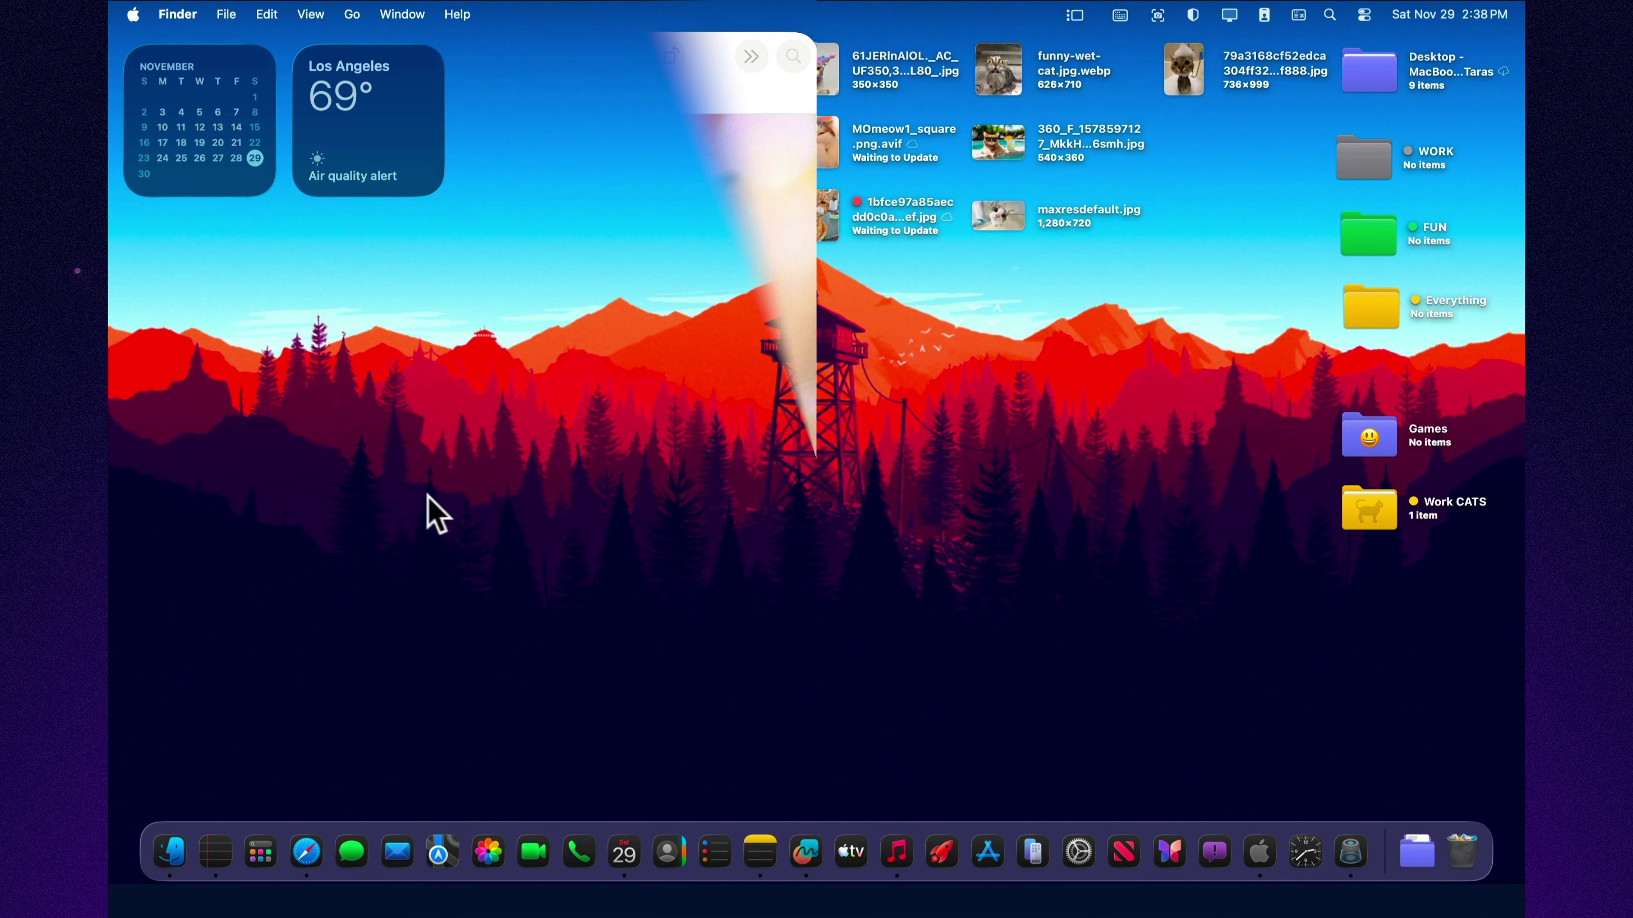
- Open the 360_F sunglasses cat photo, then Force Quit Preview from its Dock icon
{"action": "left_click", "coordinate": [426, 494]}
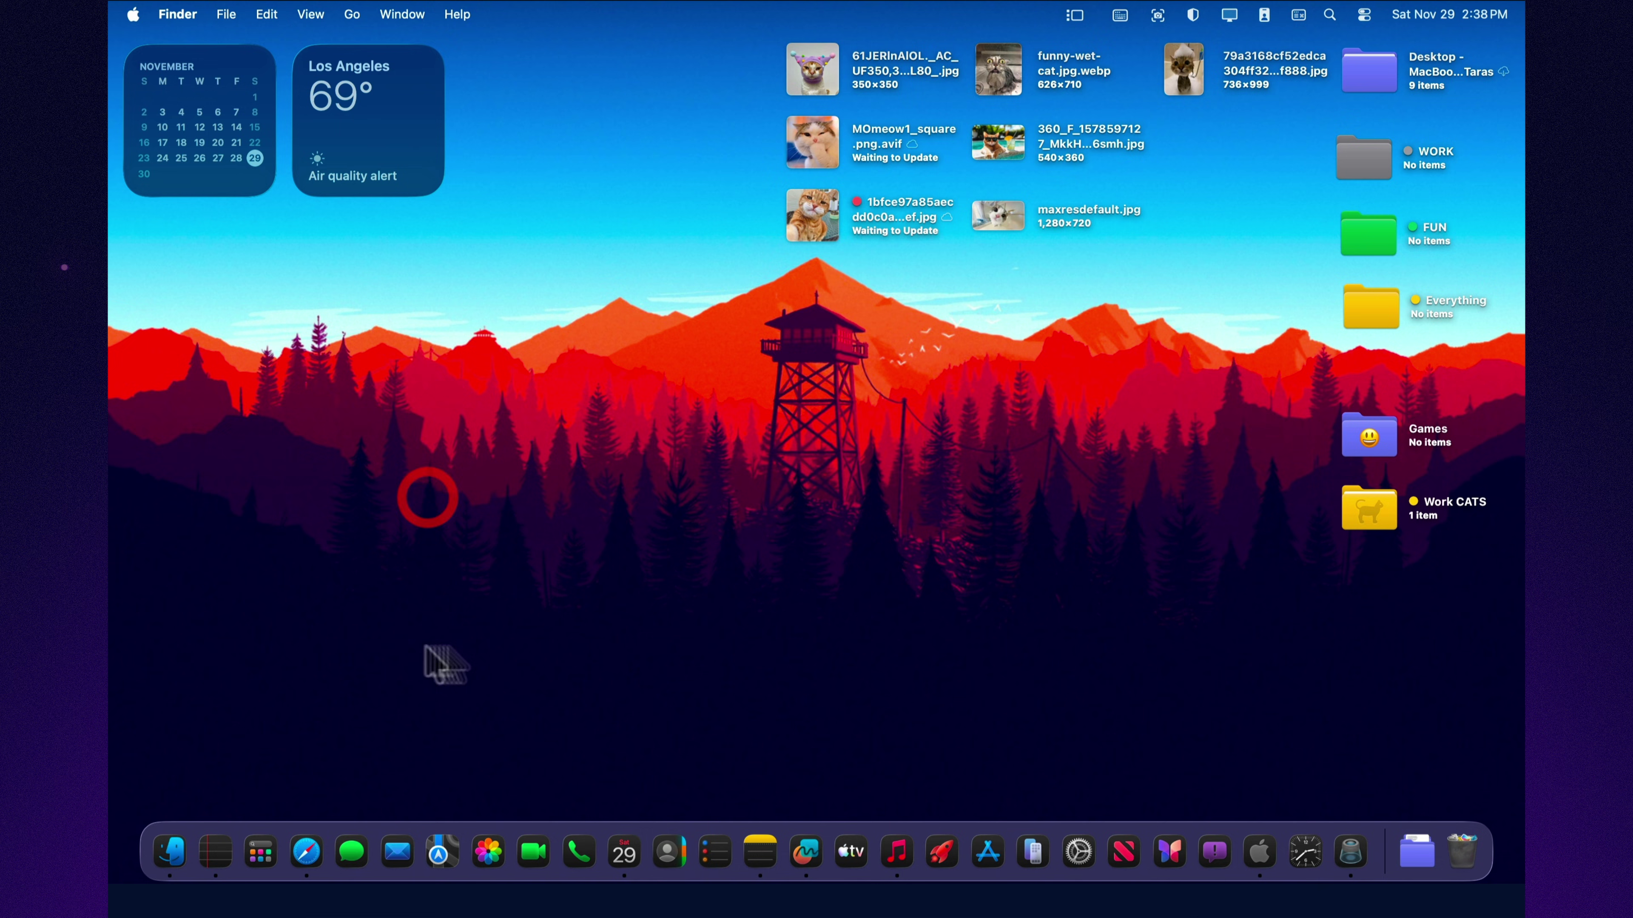
{"action": "double_click", "coordinate": [1068, 173]}
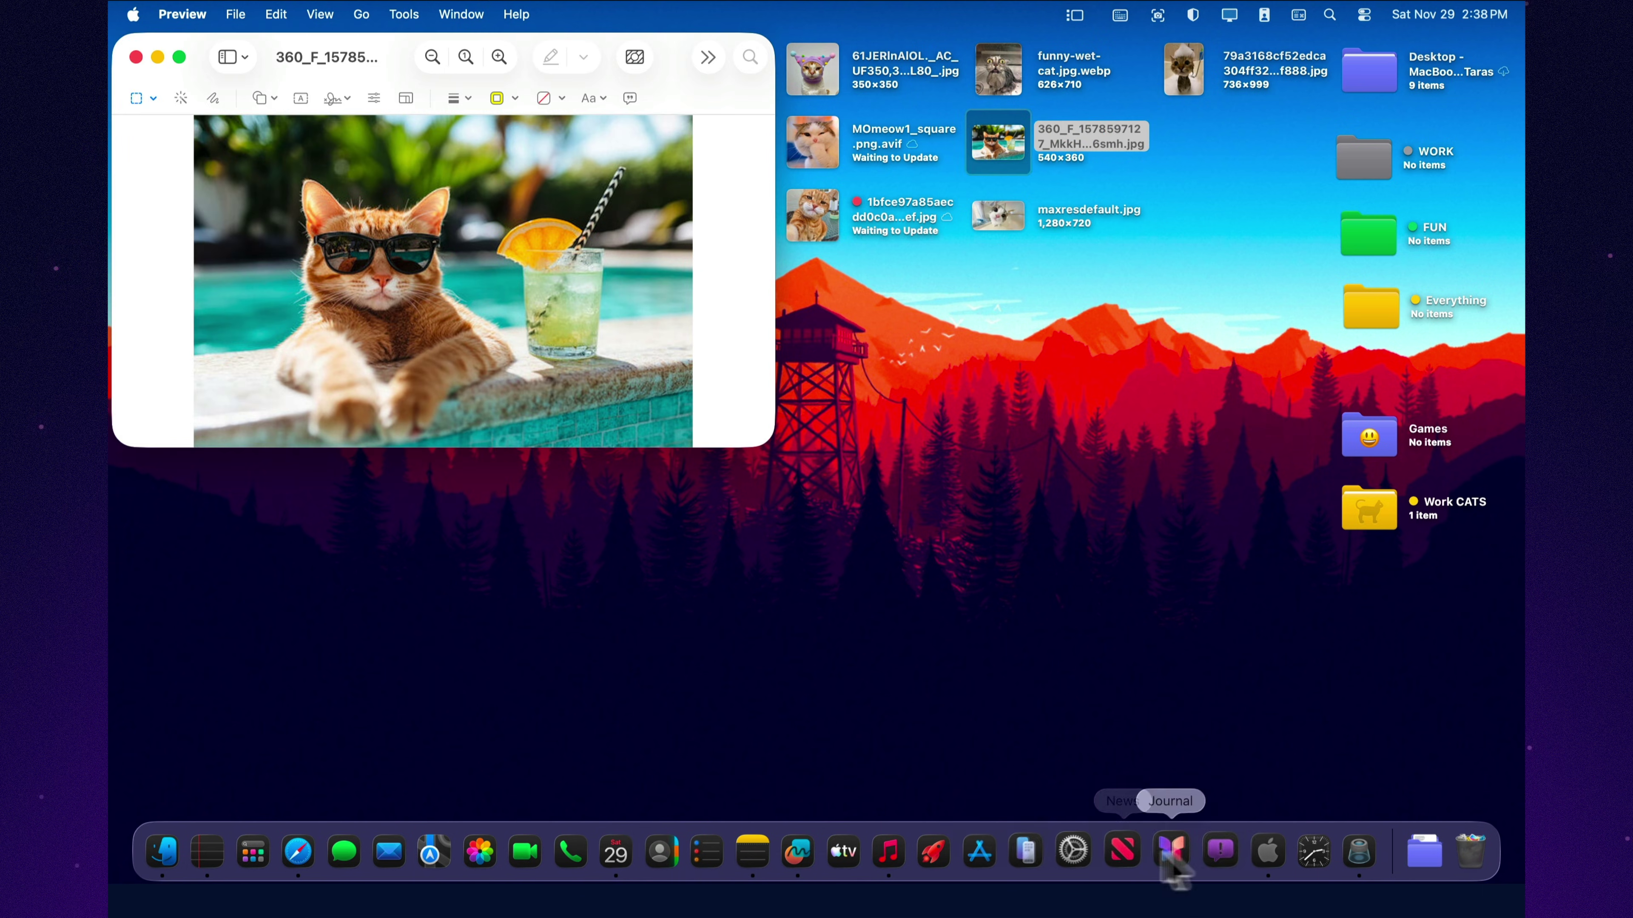
{"action": "right_click", "coordinate": [1350, 852]}
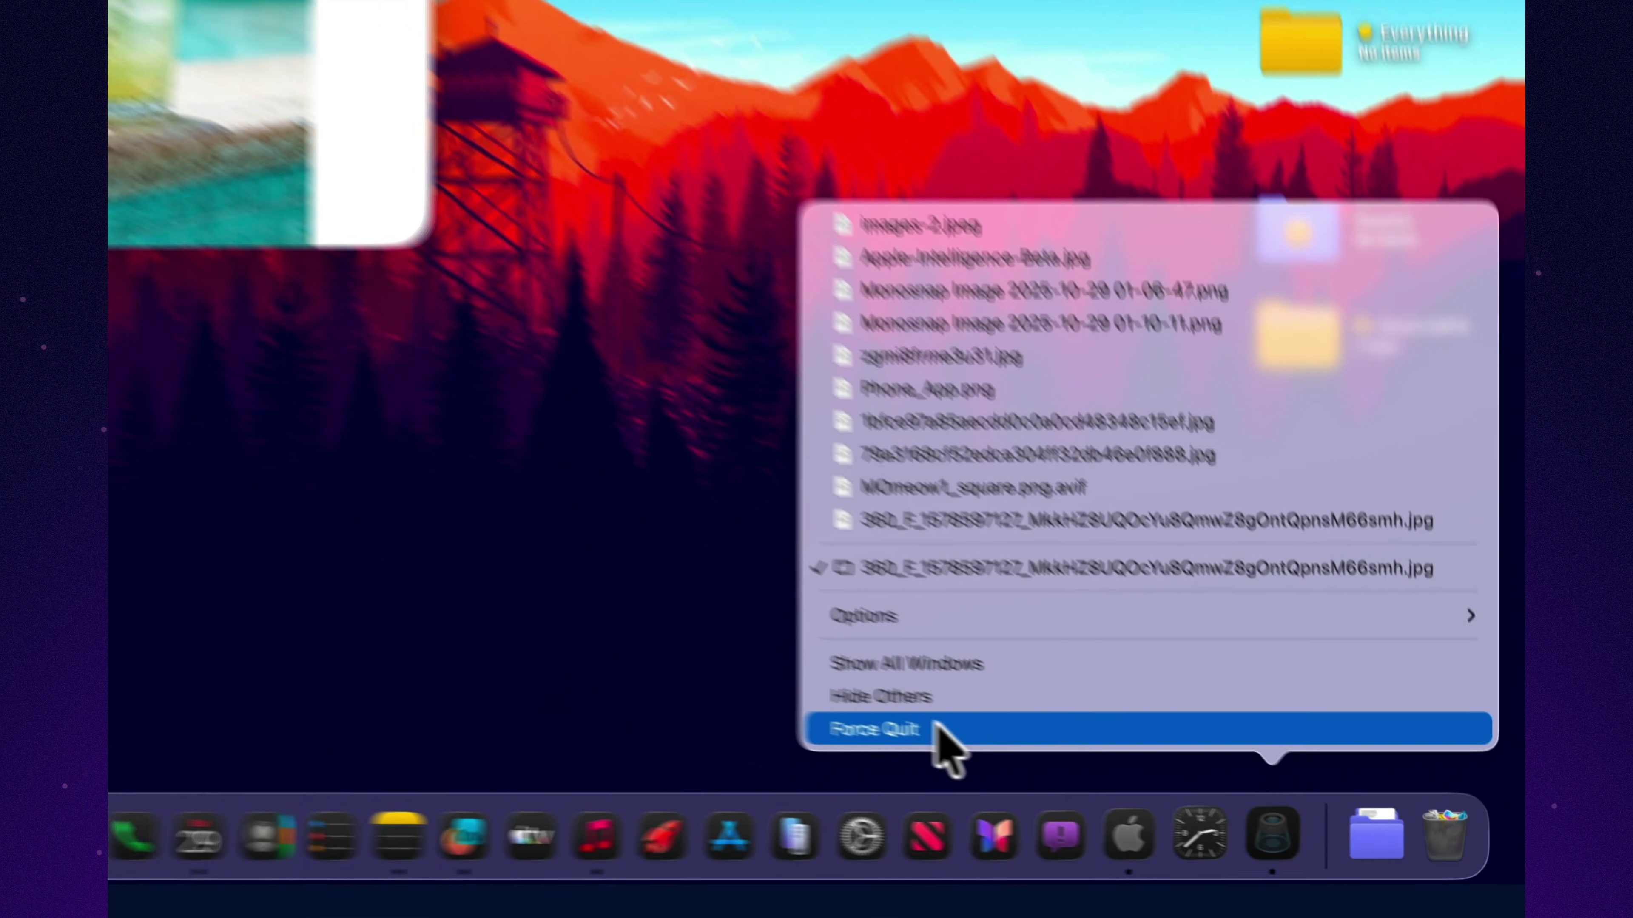
{"action": "left_click", "coordinate": [897, 719], "text": "alt"}
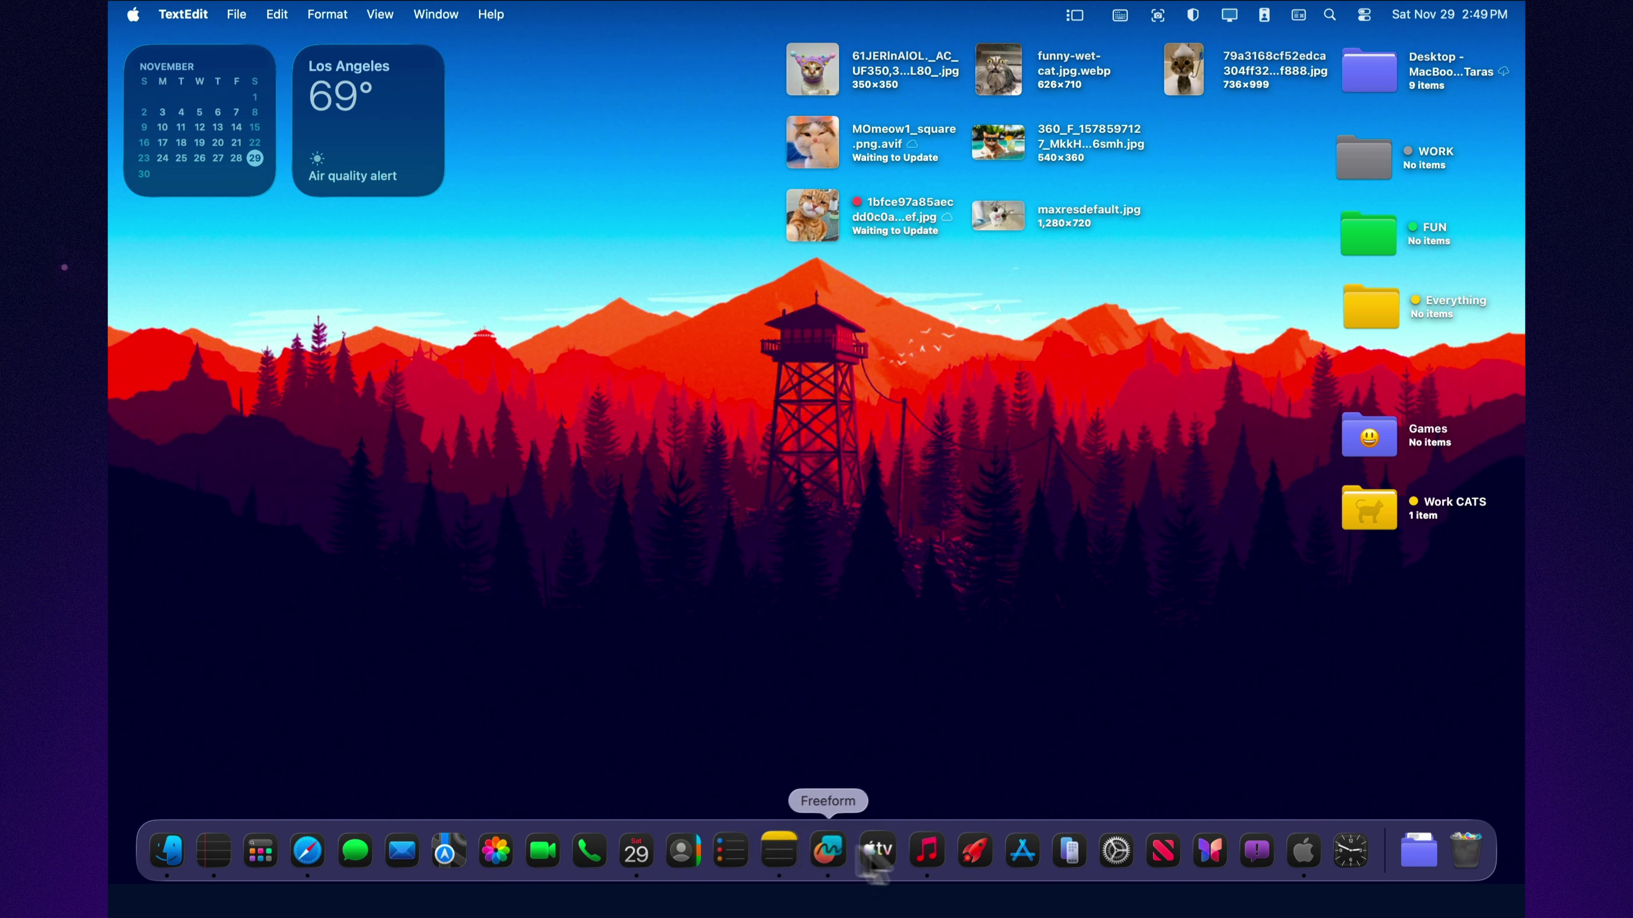
- Launch Terminal through Spotlight and move its window toward the screen centre
{"action": "left_click", "coordinate": [1330, 28]}
{"action": "type", "text": "terminal"}
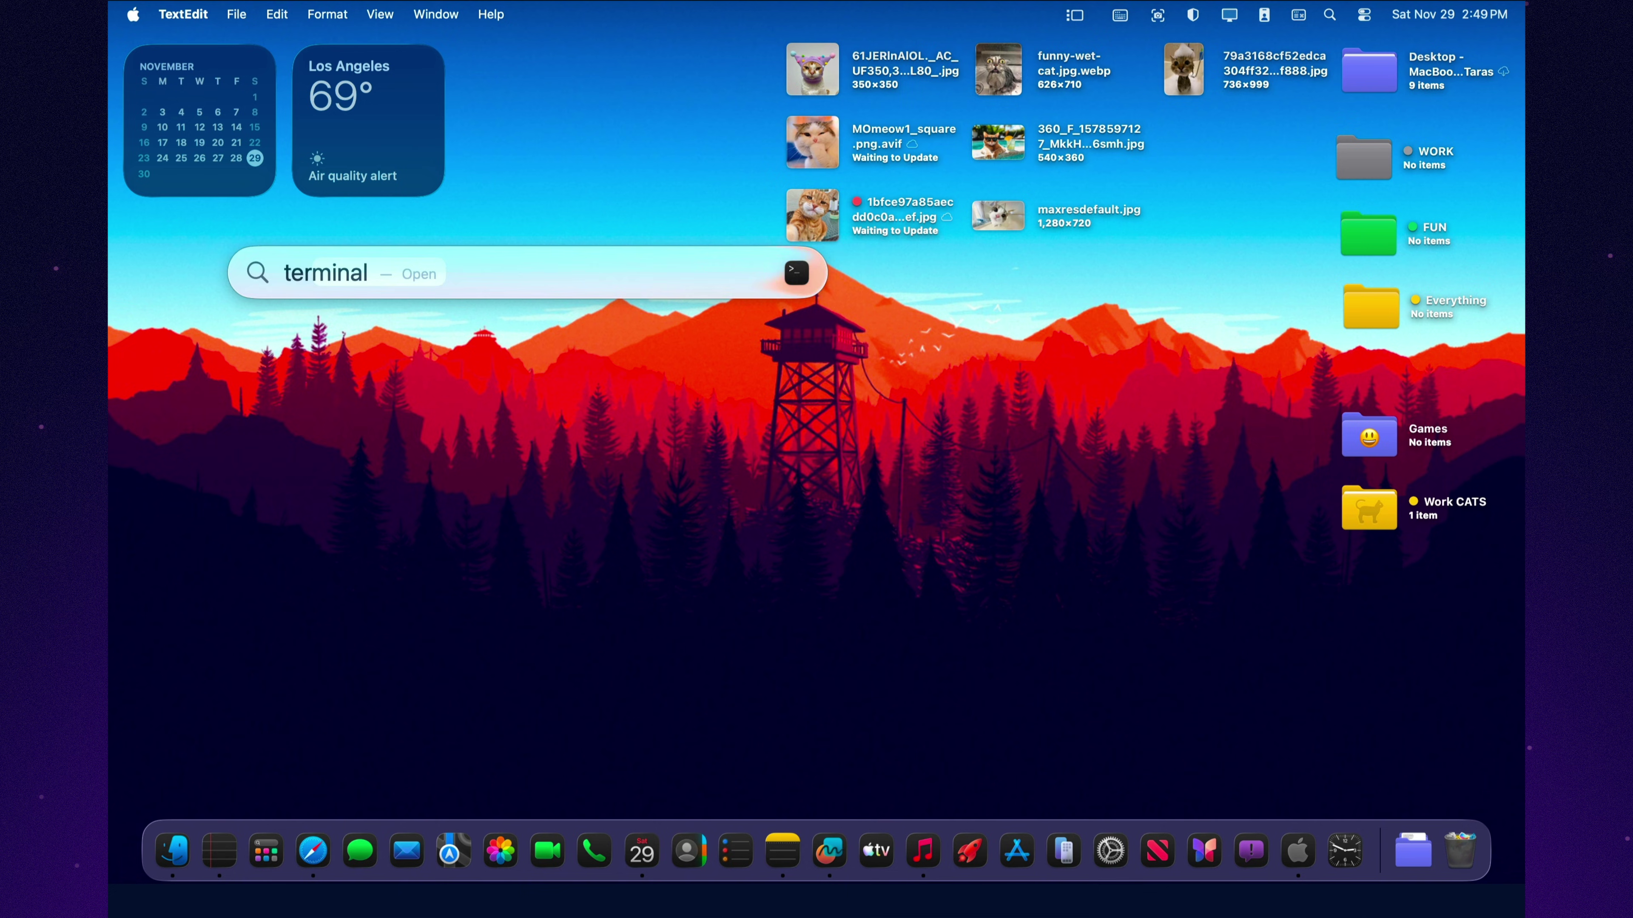
{"action": "key", "text": "Return"}
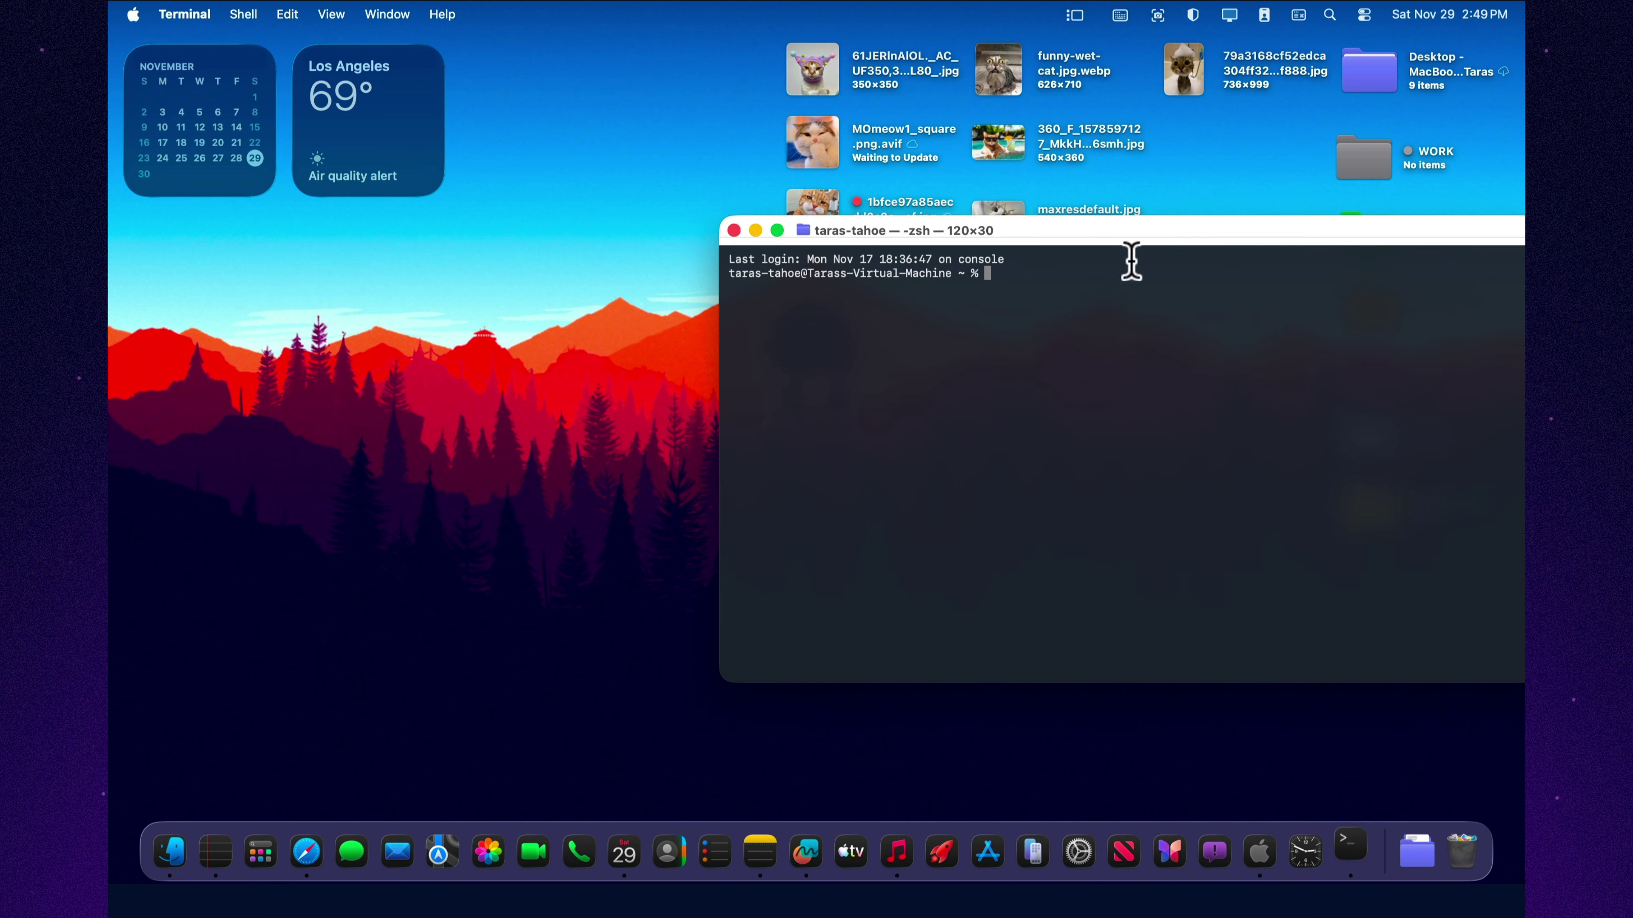
{"action": "left_click_drag", "start_coordinate": [1194, 232], "coordinate": [879, 280]}
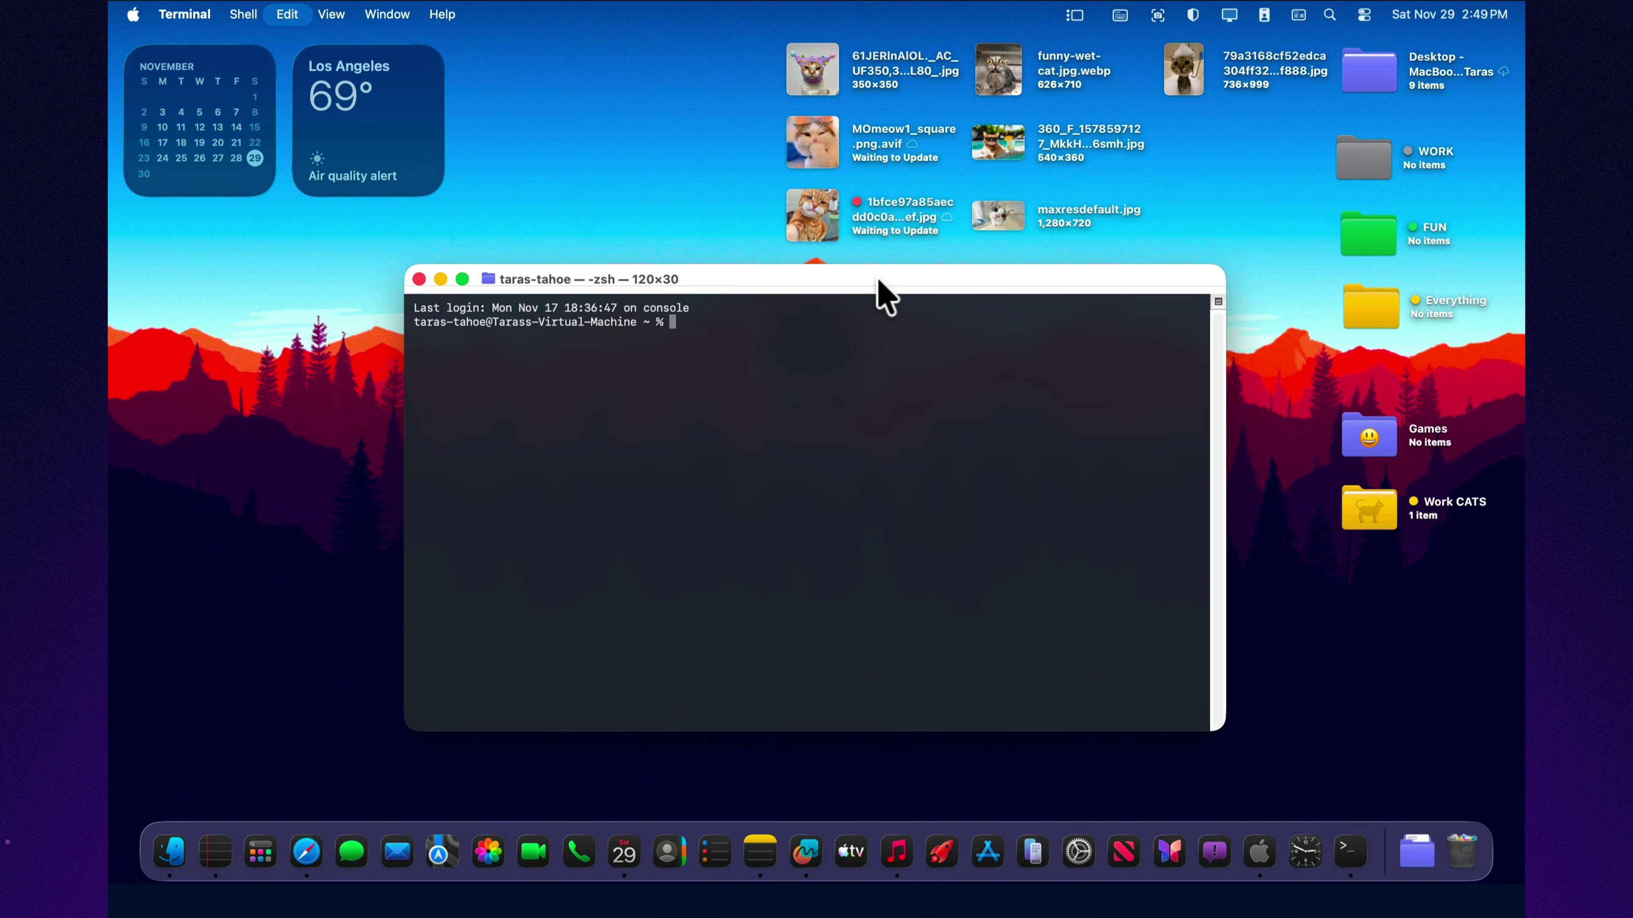
- Run the spacer-tile command twice, dragging the spacers between Mail/Maps and Calendar/Contacts
{"action": "type", "text": "defaults write com.apple.dock persistent-apps -array-add '{\"tile-type\"=\"spacer-tile\";}'; killall Dock"}
{"action": "key", "text": "Return"}
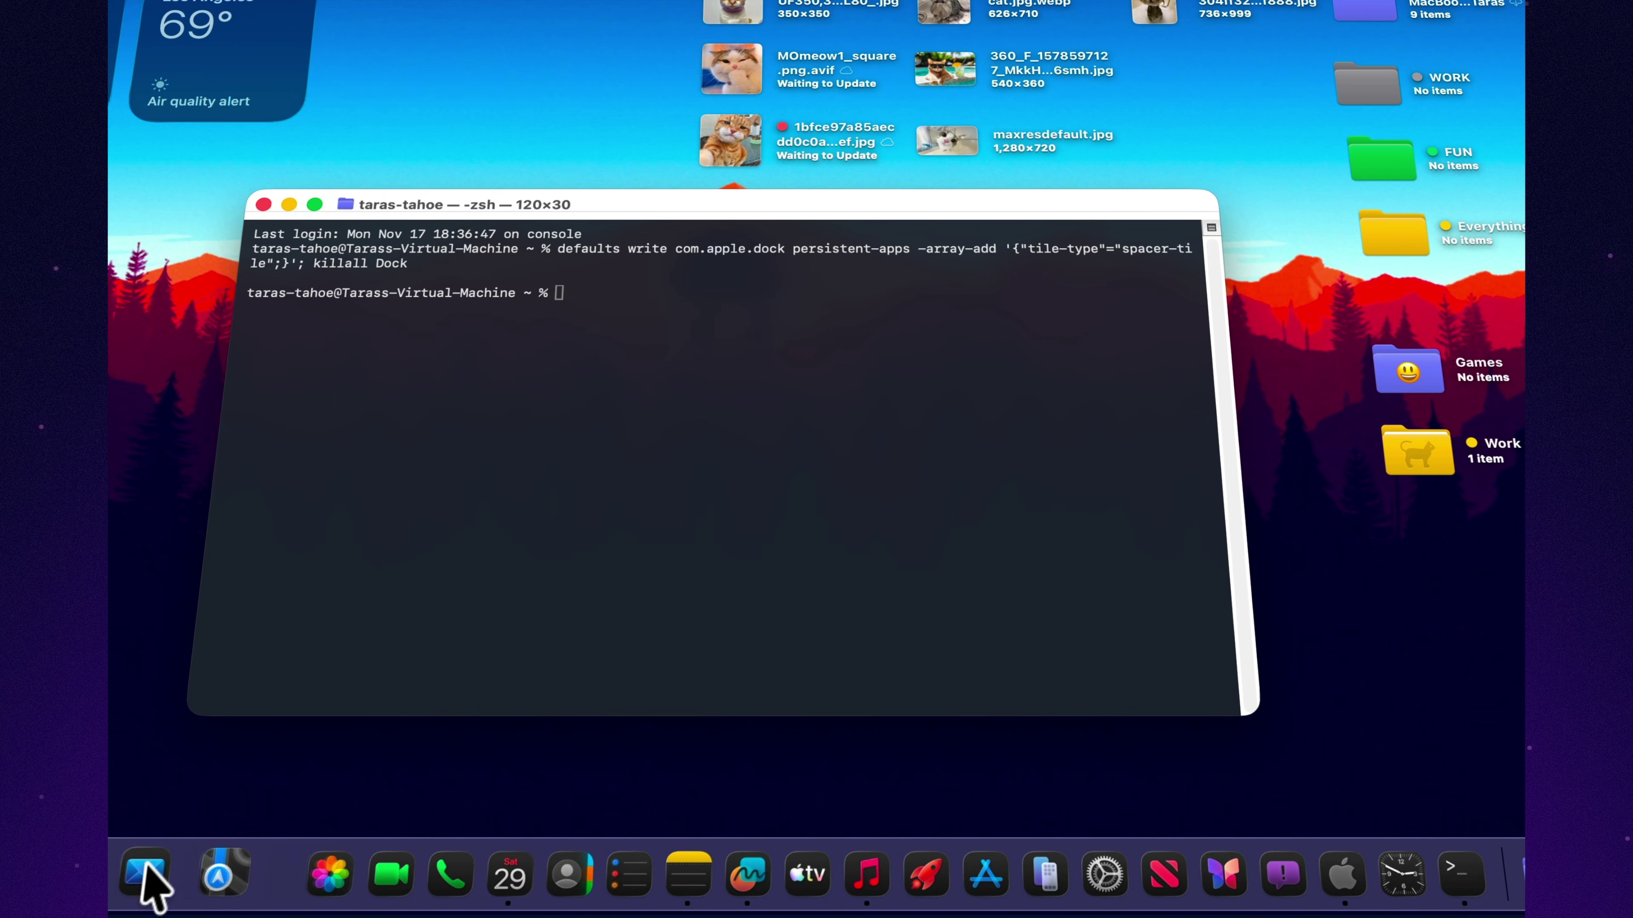
{"action": "left_click_drag", "start_coordinate": [155, 887], "coordinate": [207, 864]}
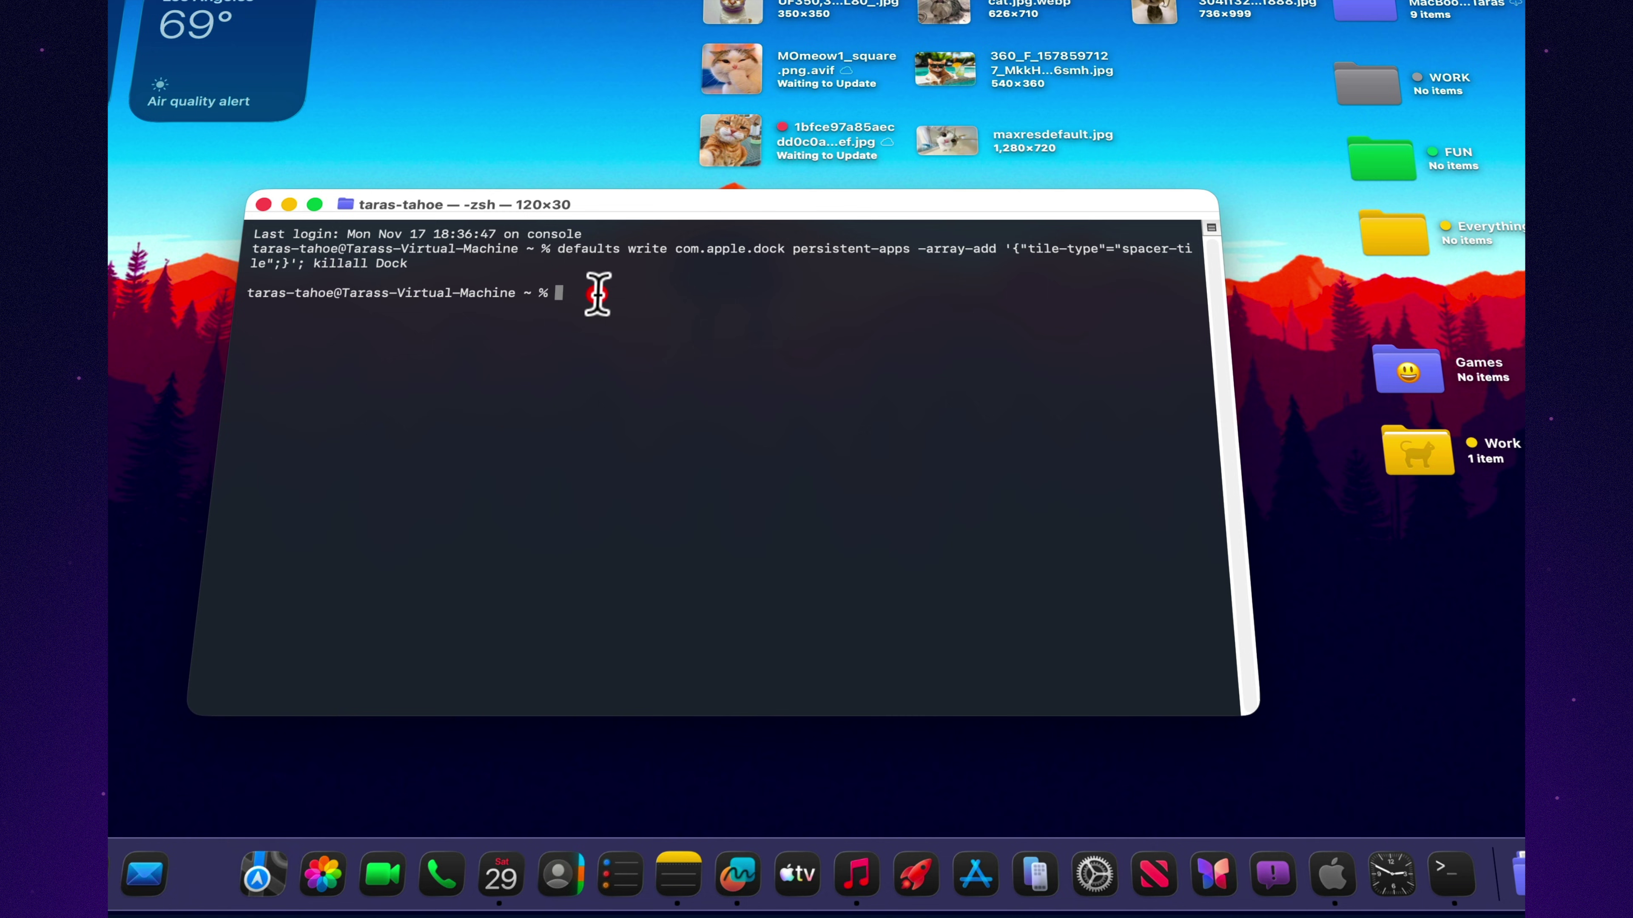
{"action": "type", "text": "defaults write com.apple.dock persistent-apps -array-add '{\"tile-type\"=\"spacer-tile\";}'; killall Dock"}
{"action": "key", "text": "Return"}
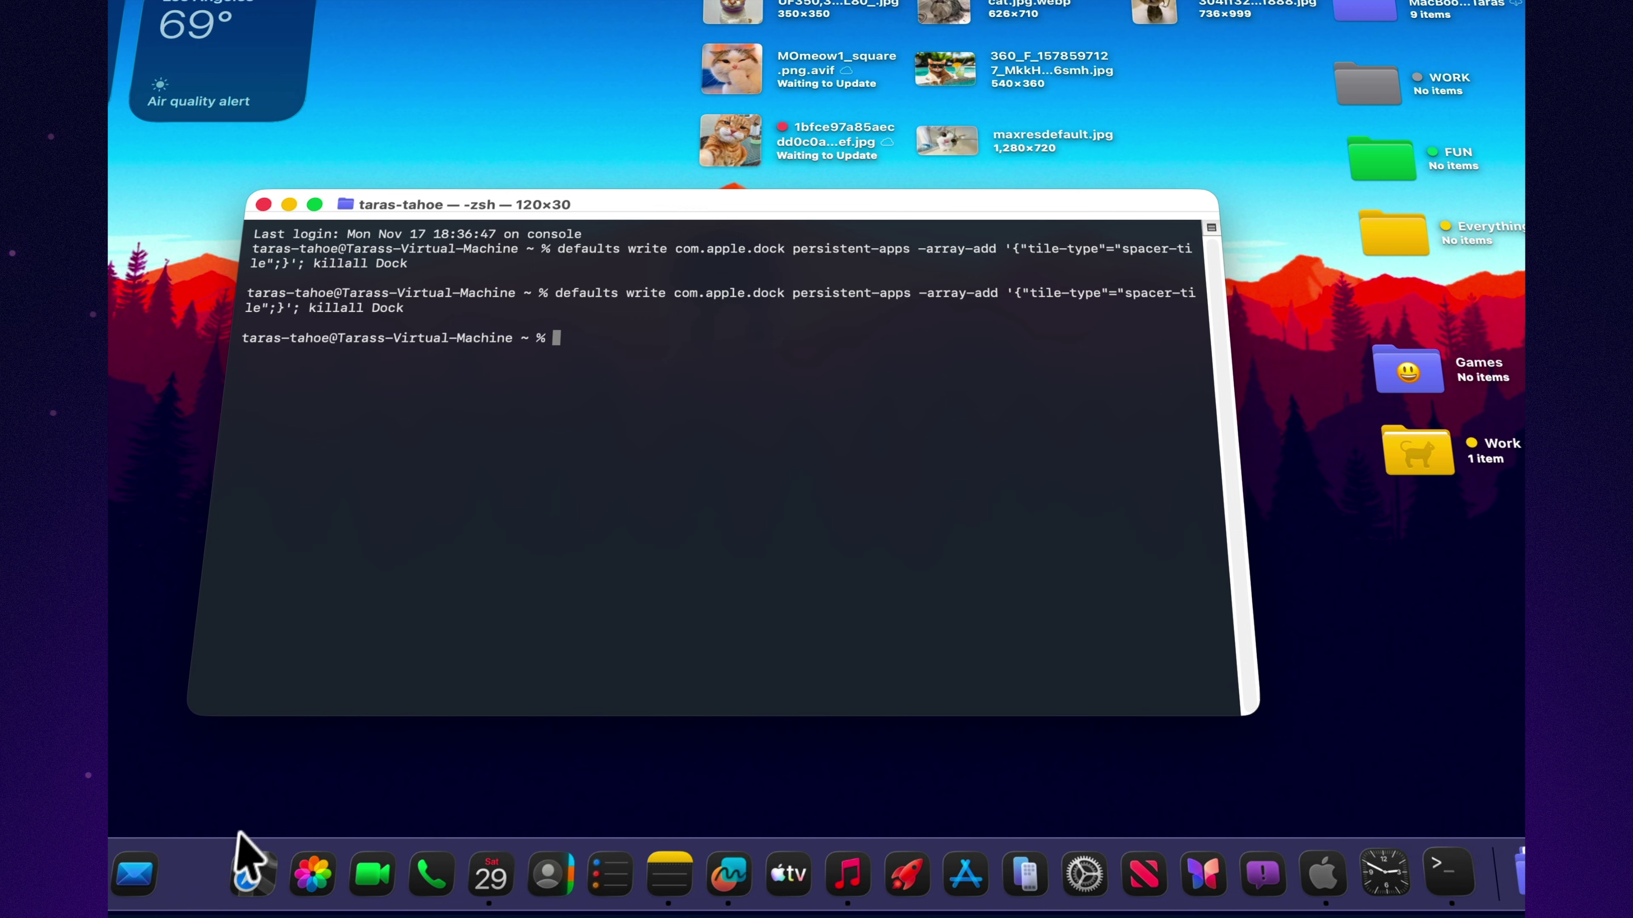
{"action": "left_click_drag", "start_coordinate": [207, 864], "coordinate": [553, 875]}
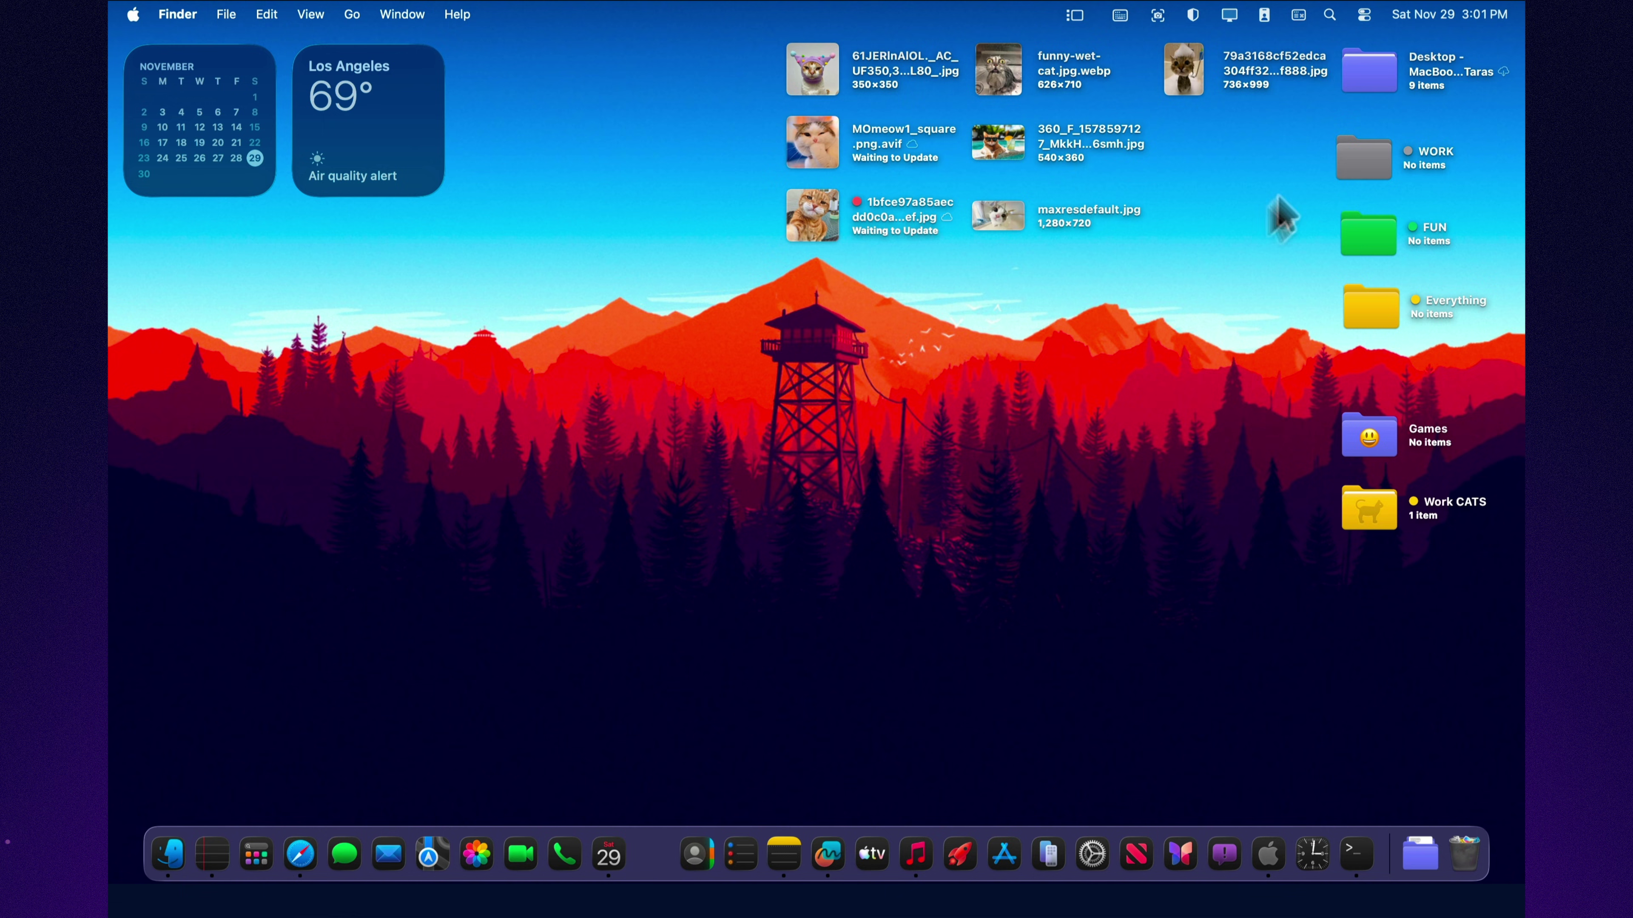
- Search Spotlight for 'cat kind:pdf', filter to PDFs, then dismiss the search
{"action": "left_click", "coordinate": [1329, 17]}
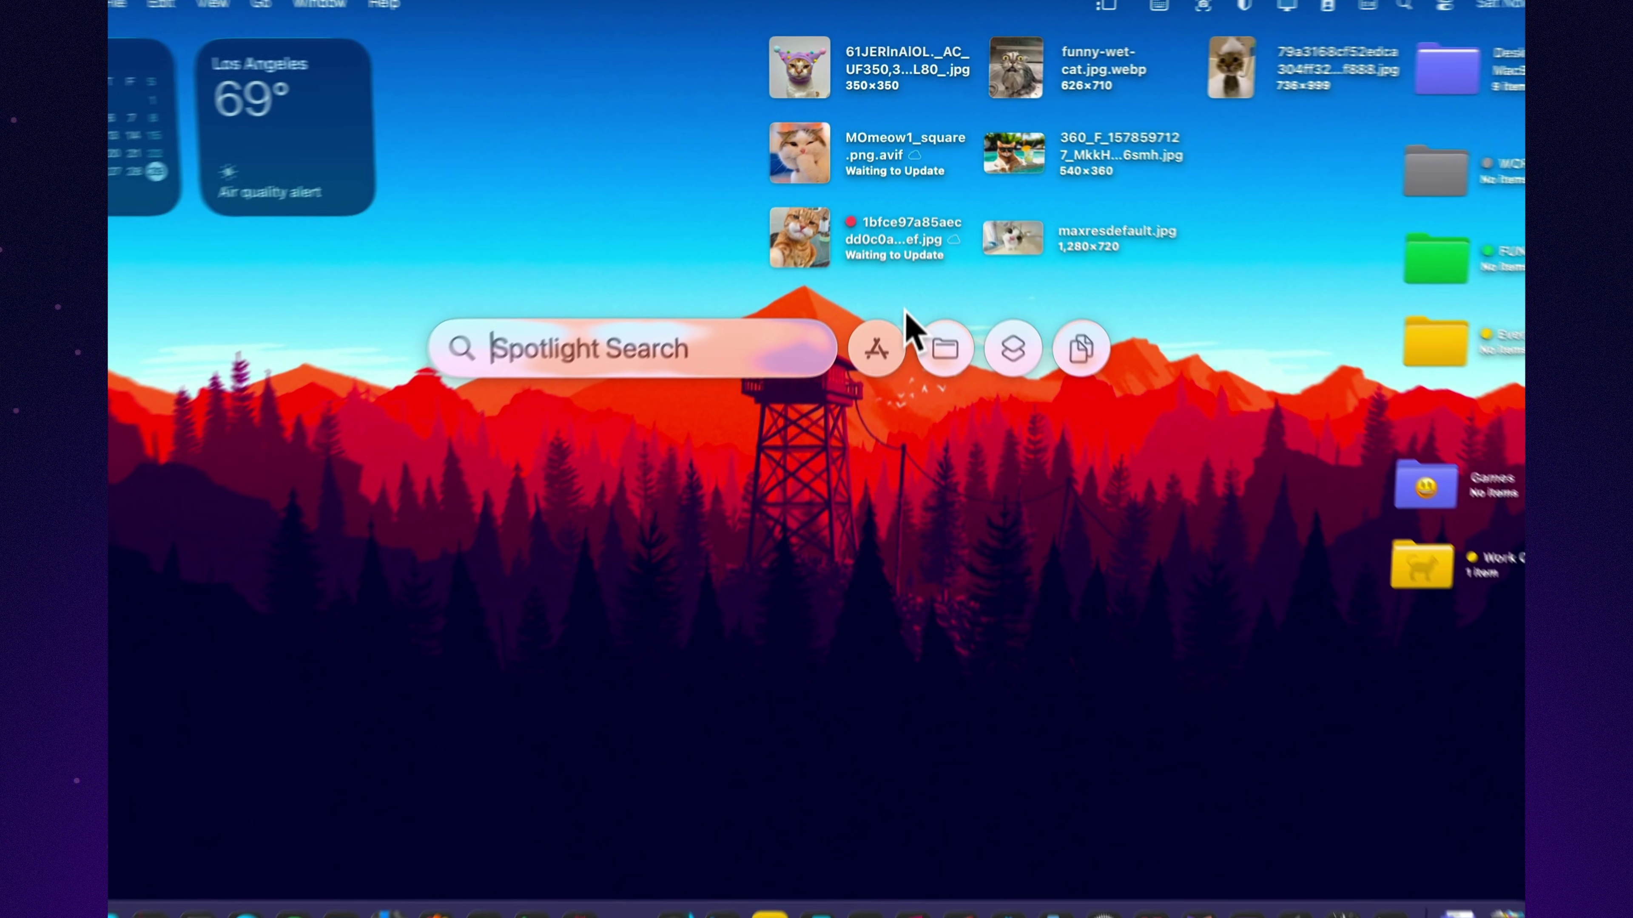
{"action": "type", "text": "cat"}
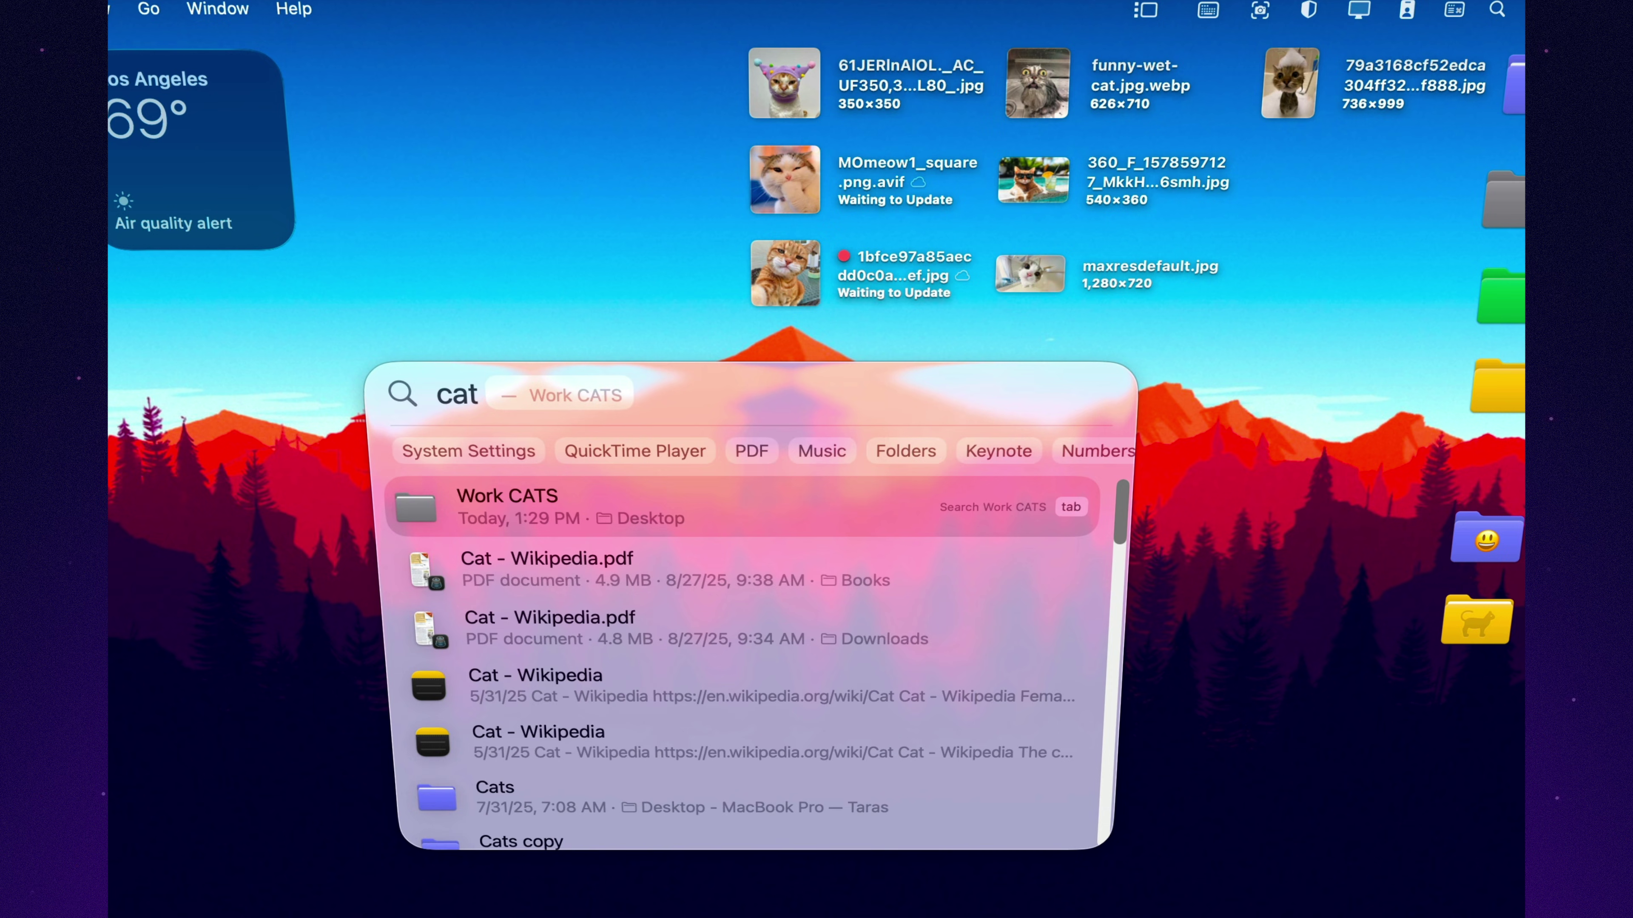
{"action": "type", "text": " kind"}
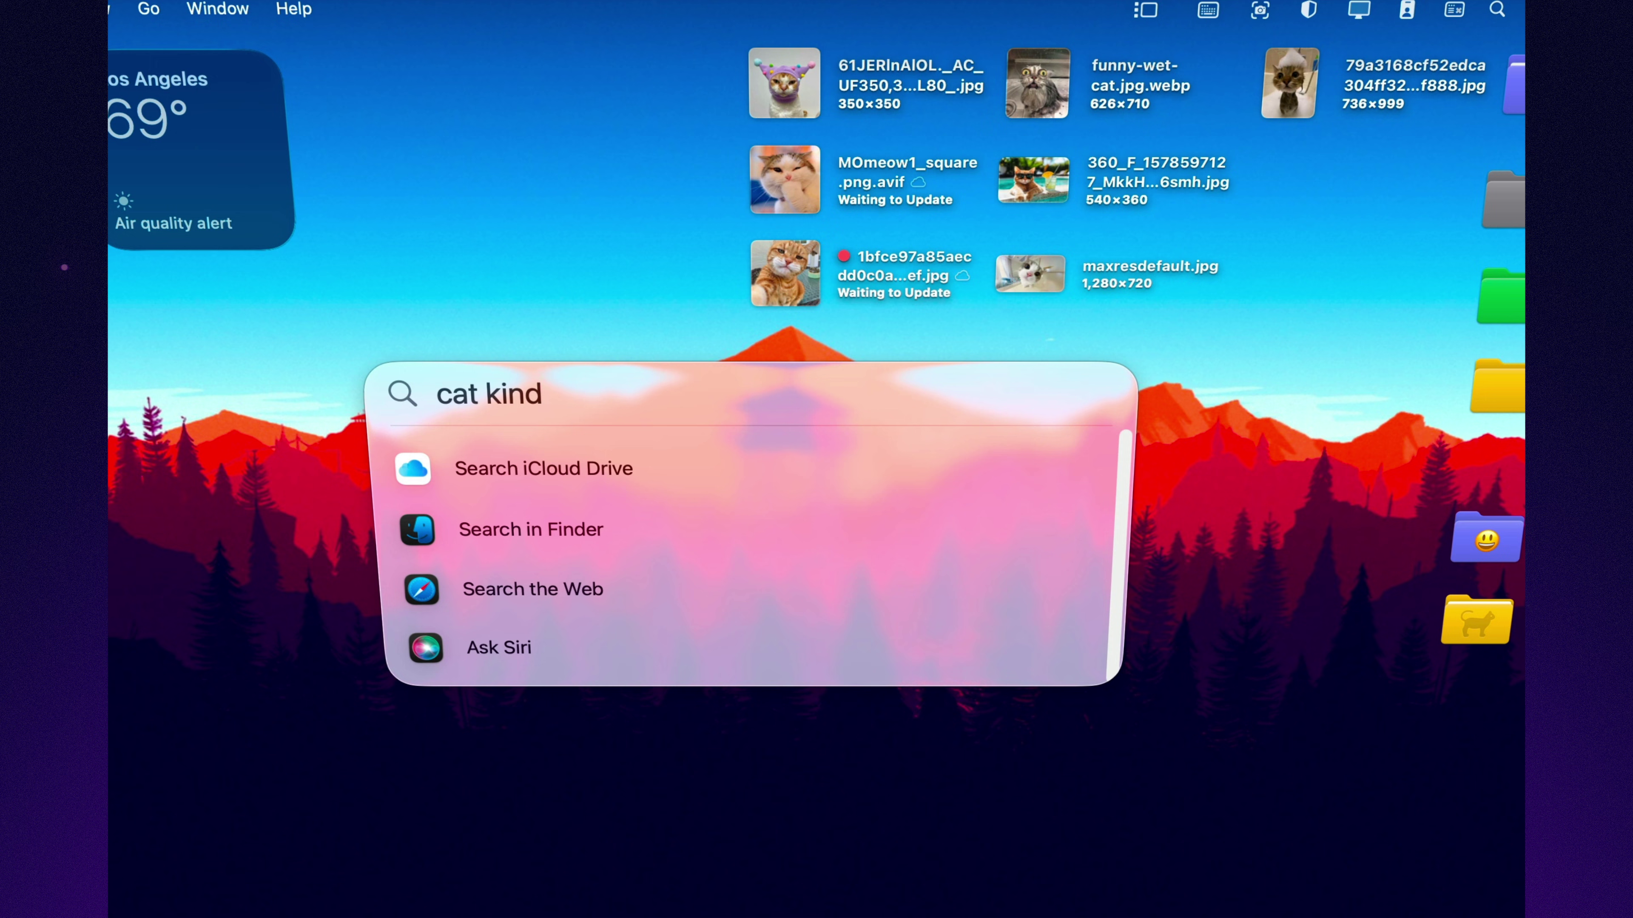
{"action": "type", "text": ":"}
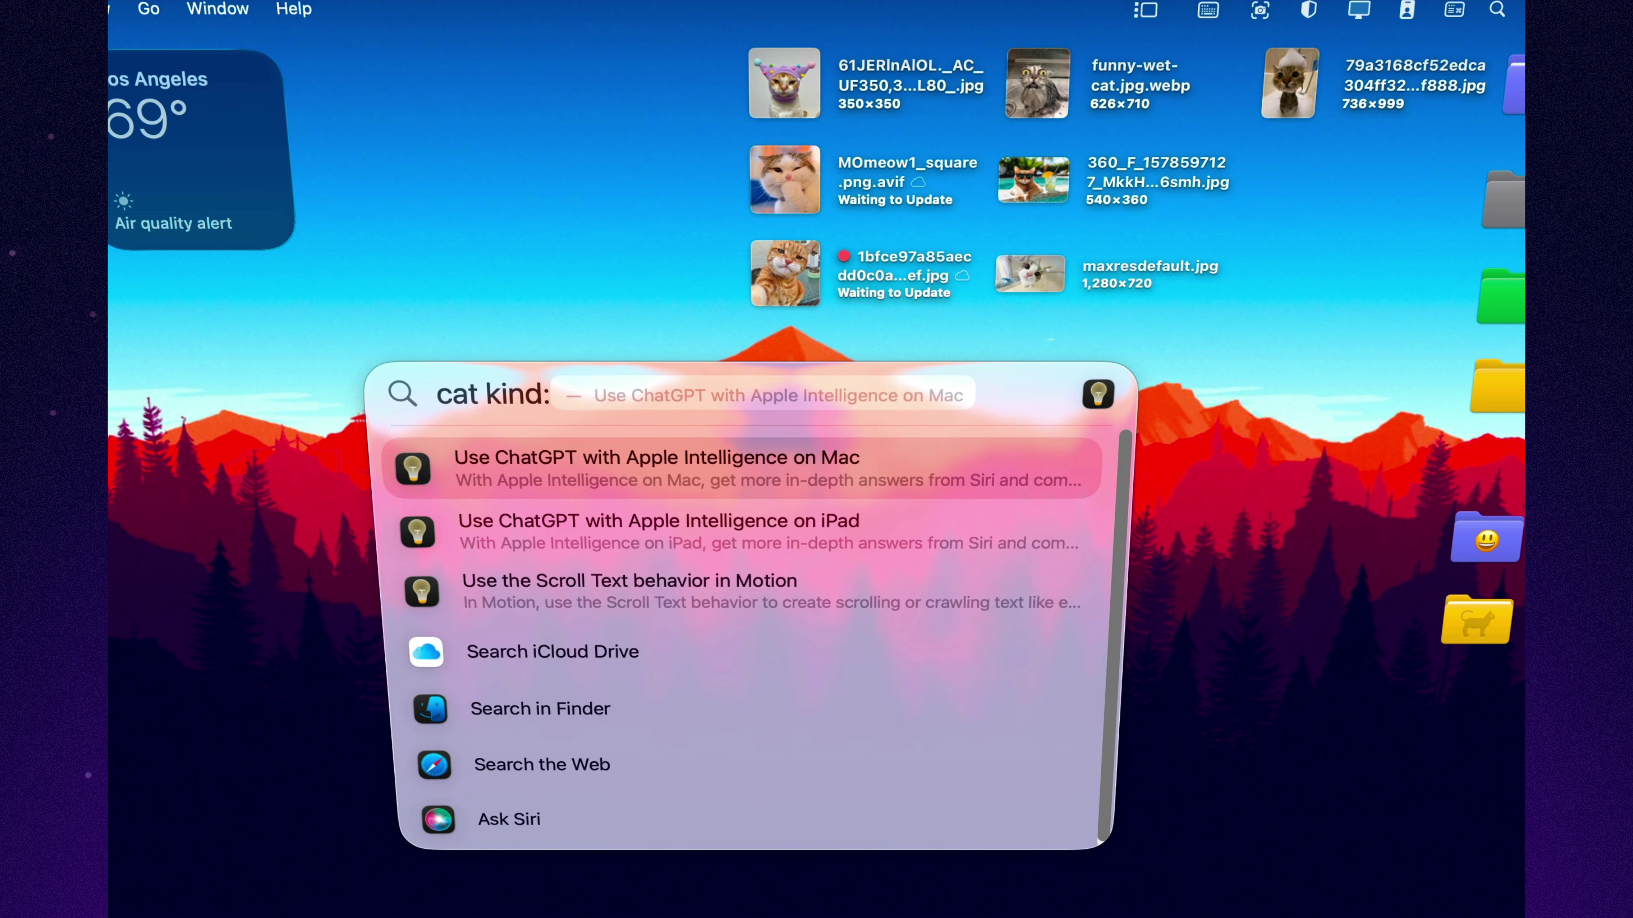
{"action": "type", "text": "pdf"}
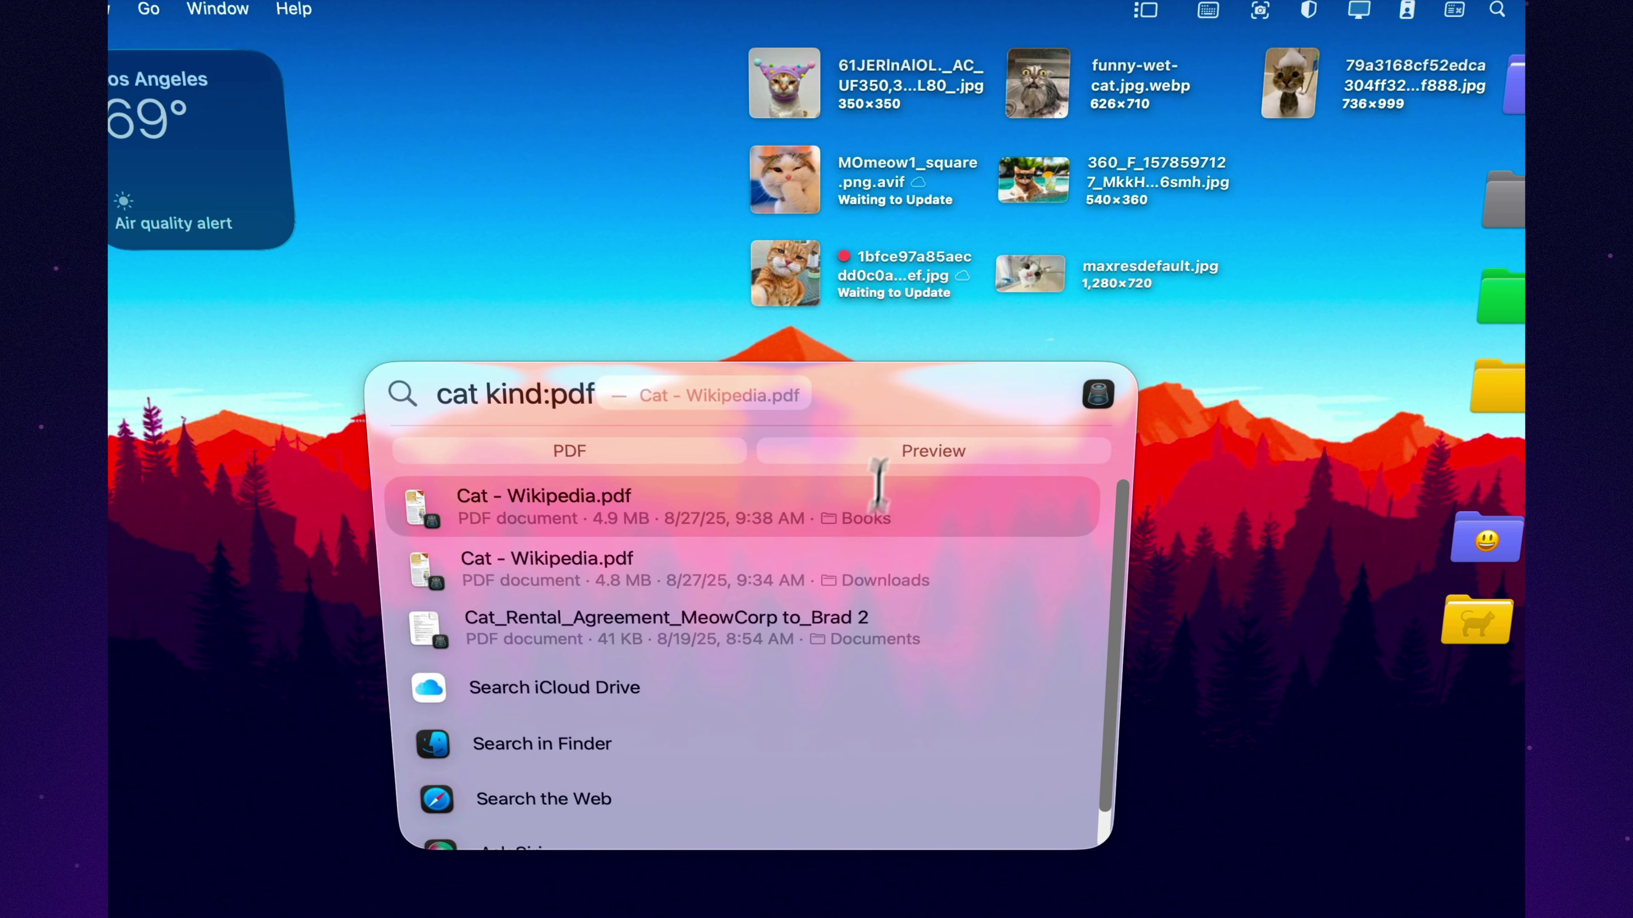
{"action": "left_click", "coordinate": [610, 458]}
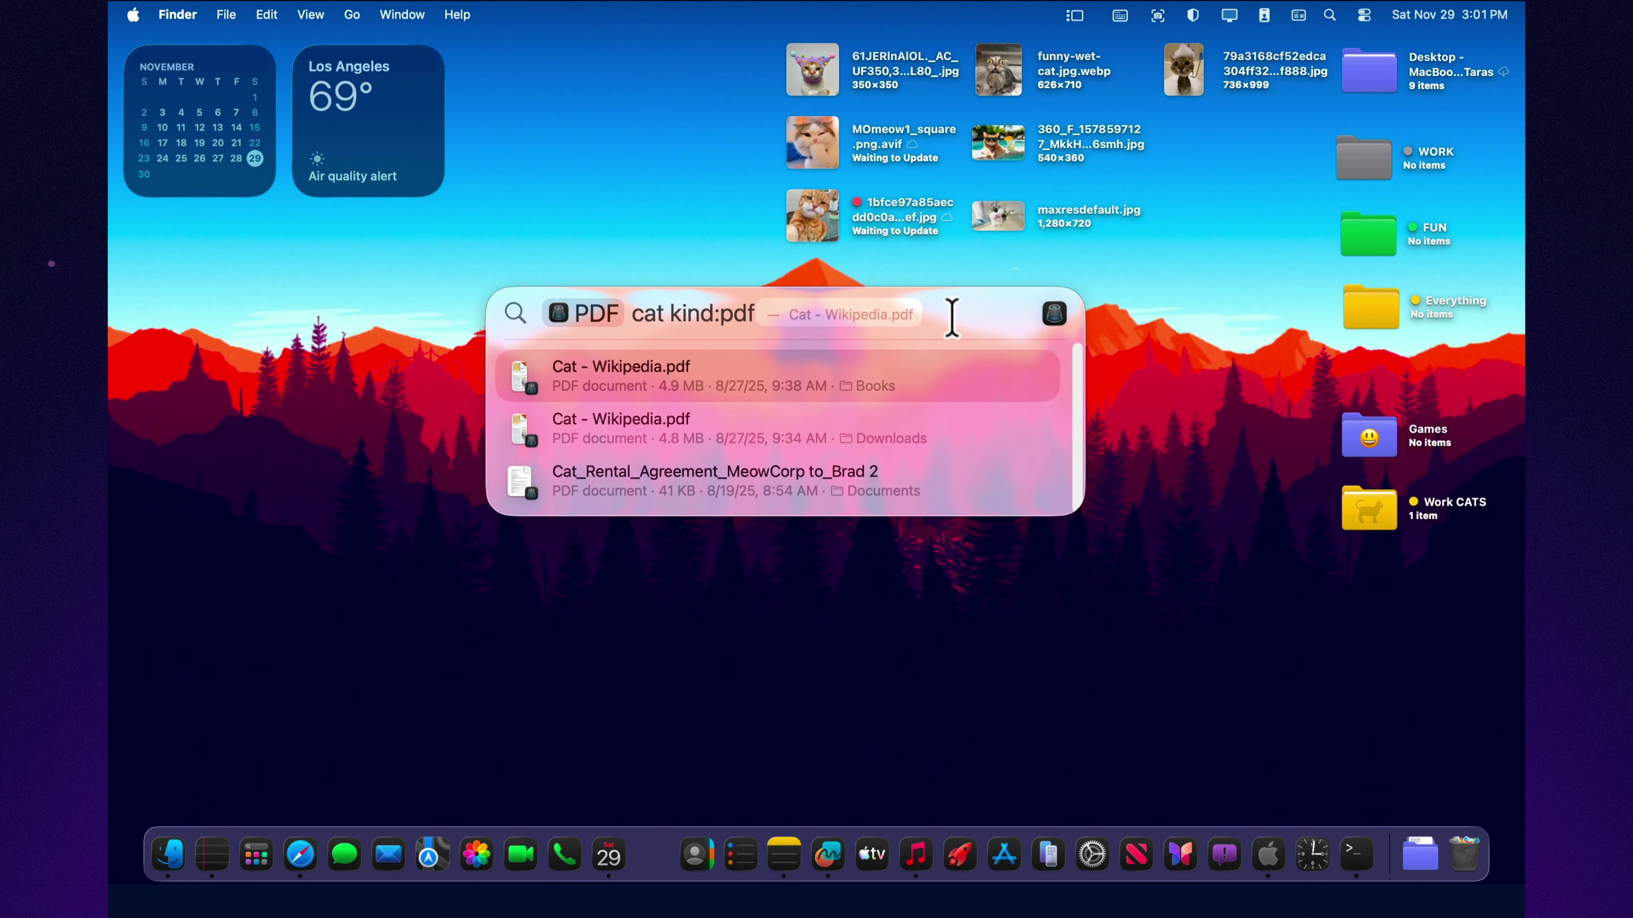
{"action": "left_click", "coordinate": [966, 404]}
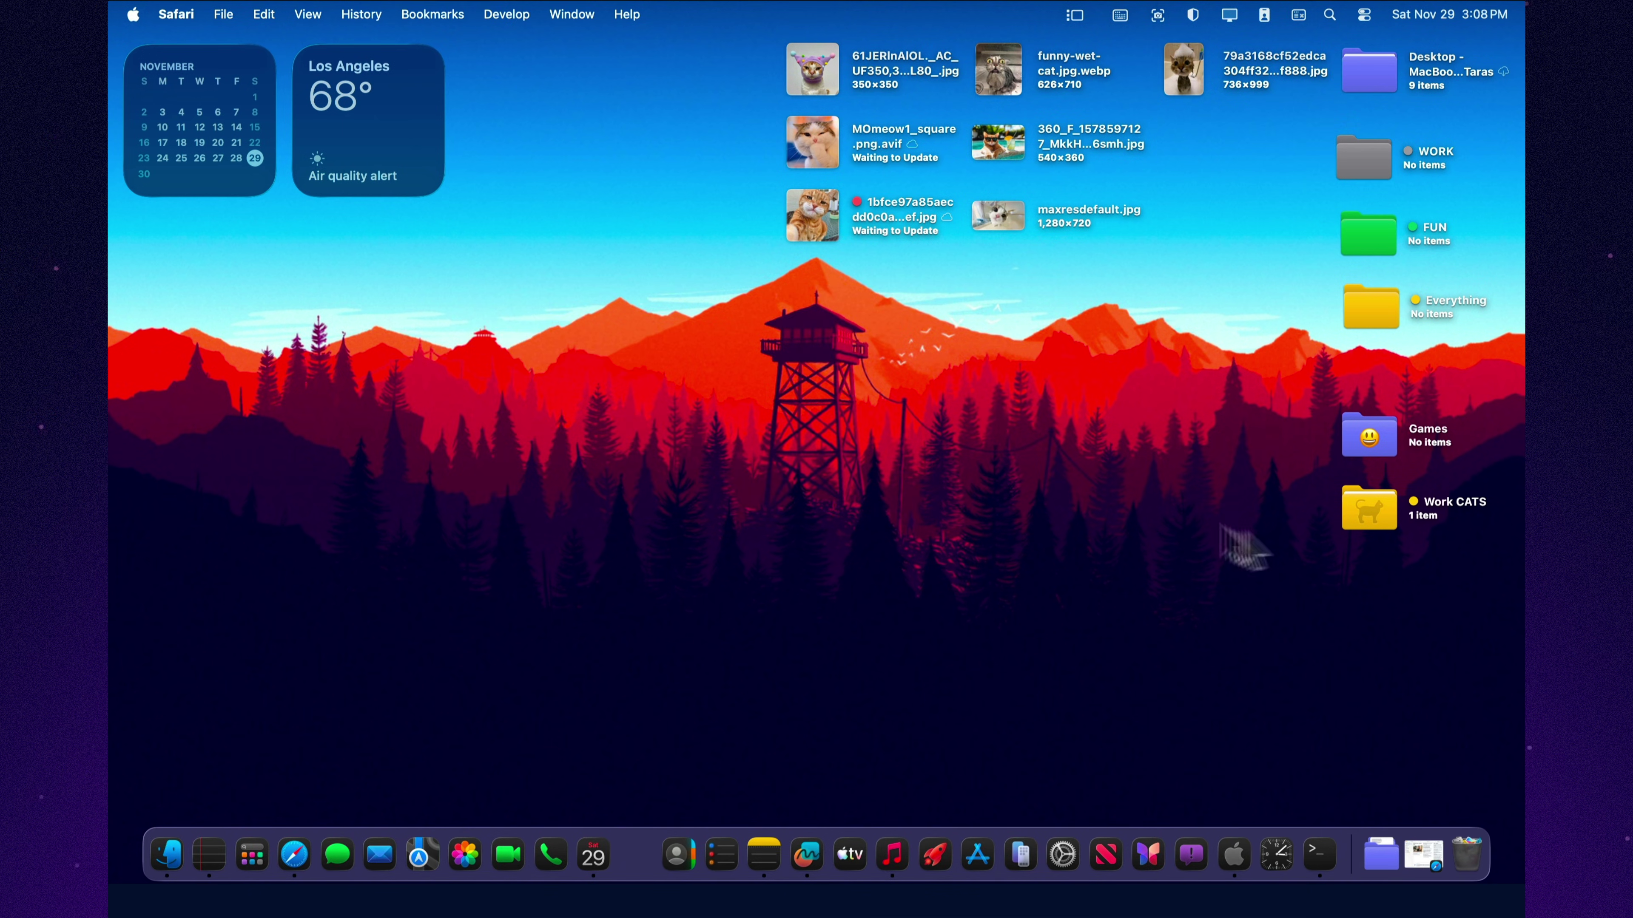
- Restore Safari and enable content blockers in the usnews.com website settings
{"action": "left_click", "coordinate": [294, 855]}
{"action": "scroll", "coordinate": [933, 489], "scroll_direction": "up", "scroll_amount": 3}
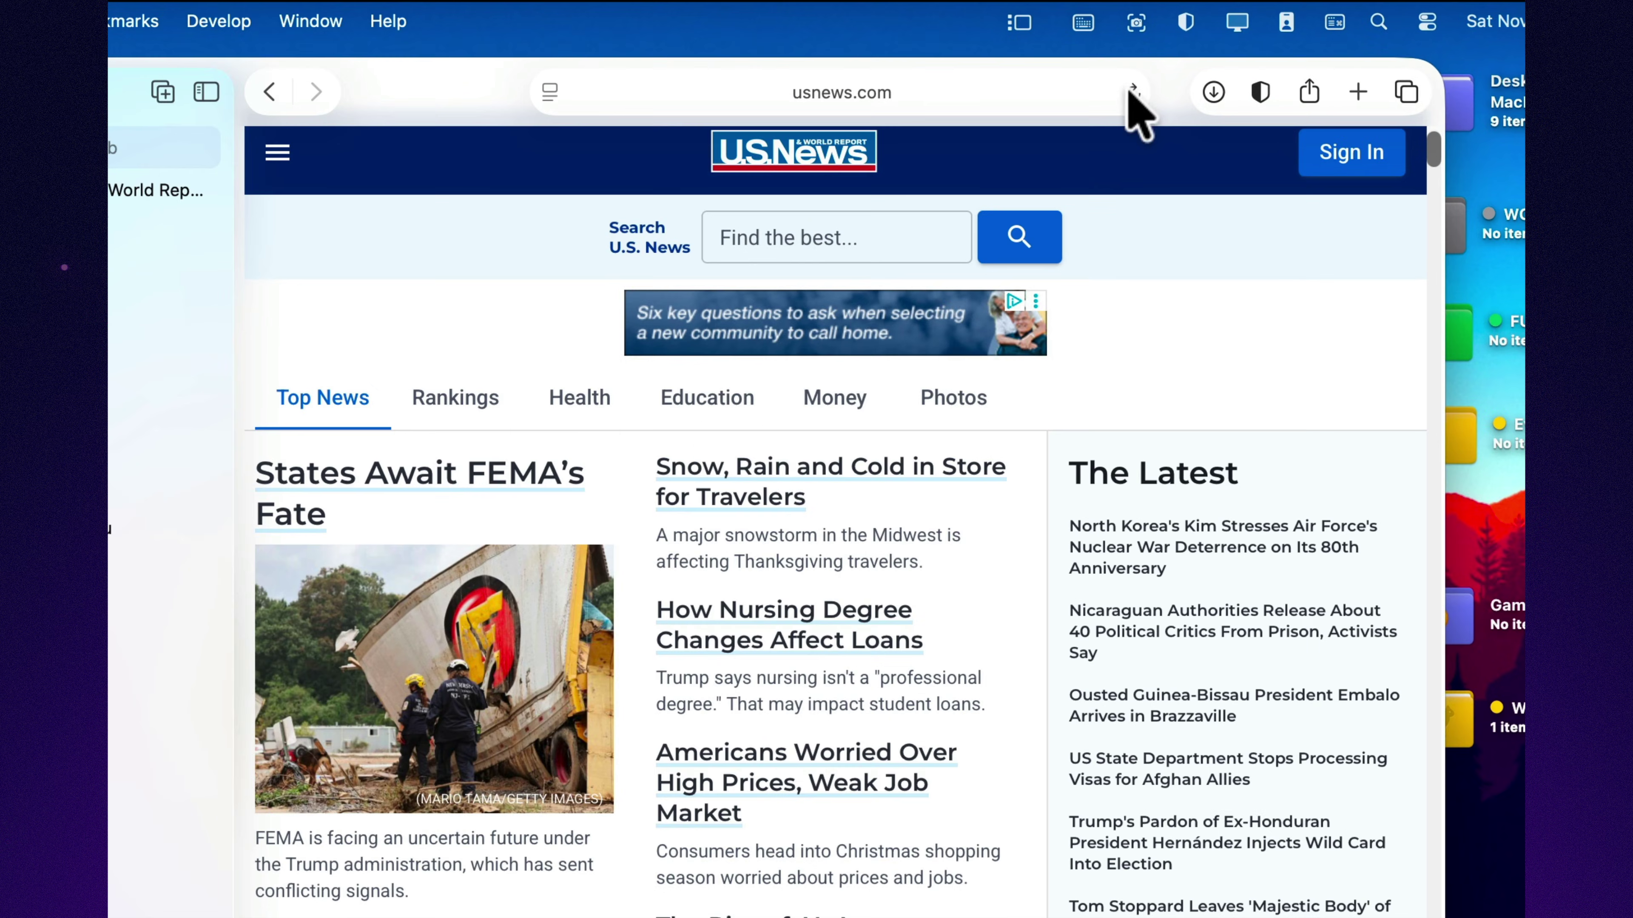
{"action": "right_click", "coordinate": [1134, 97]}
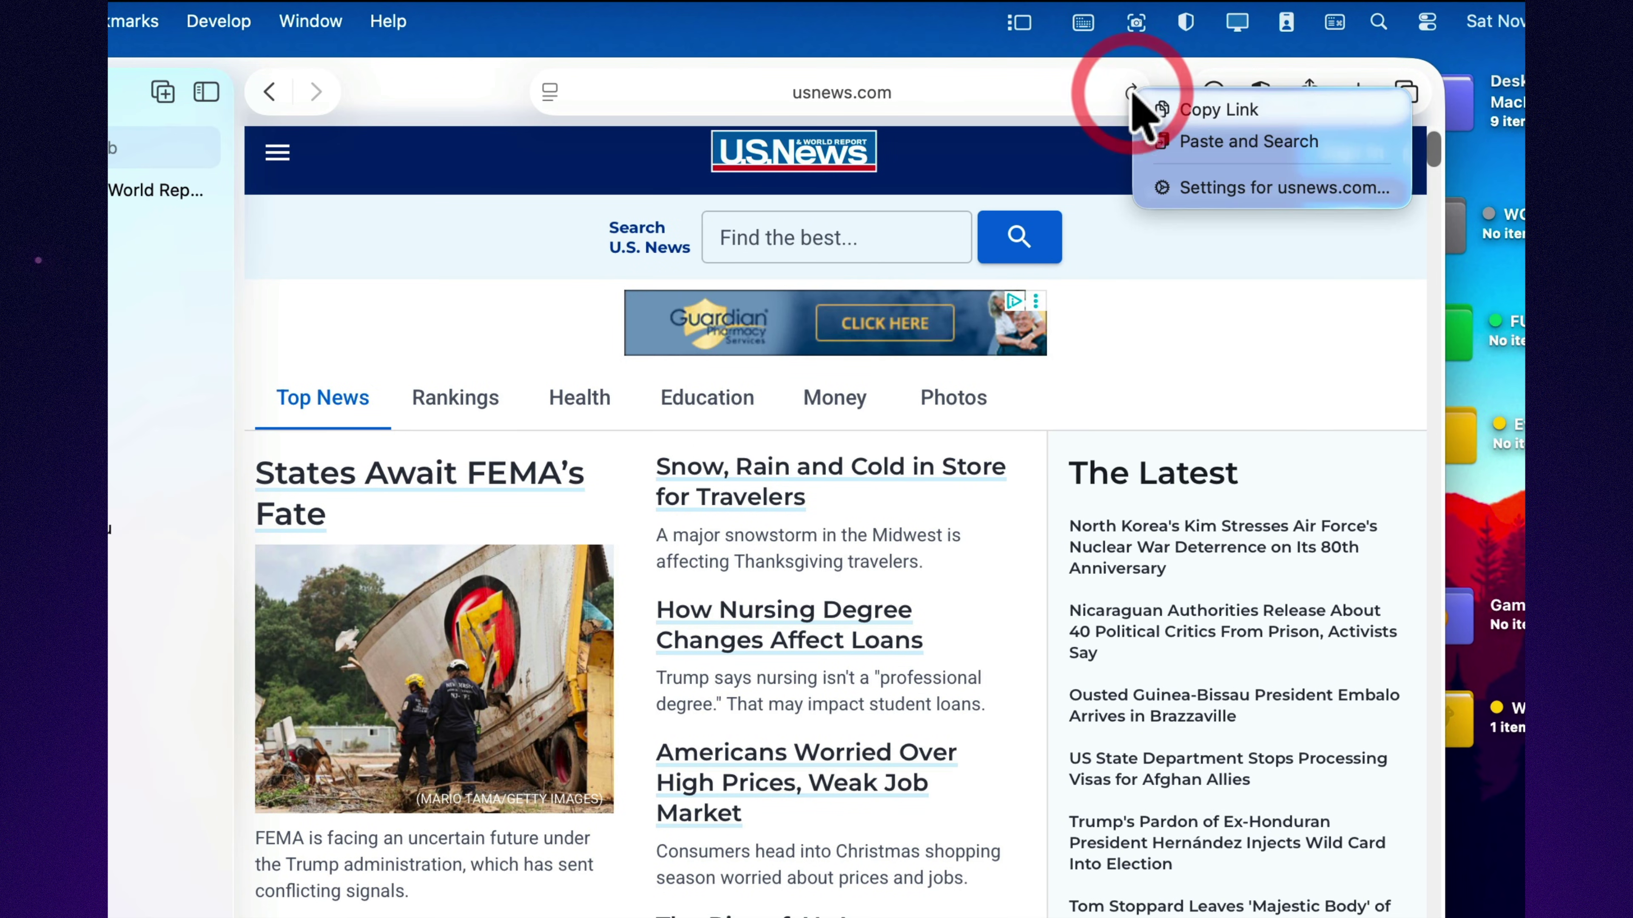
{"action": "left_click", "coordinate": [1194, 188]}
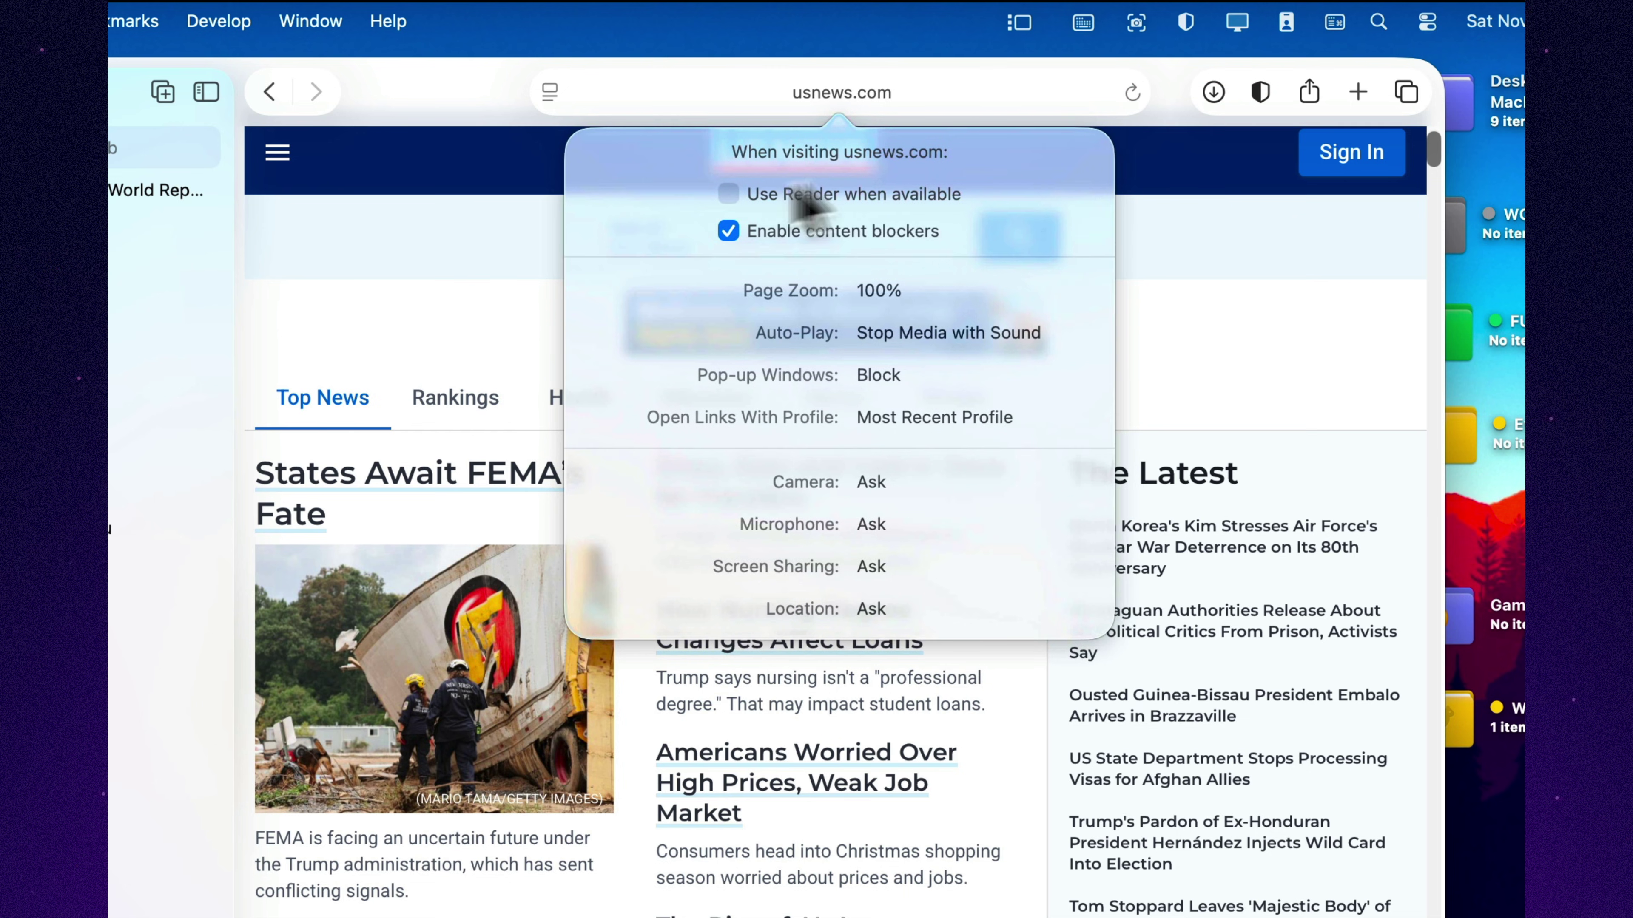
{"action": "left_click", "coordinate": [733, 233]}
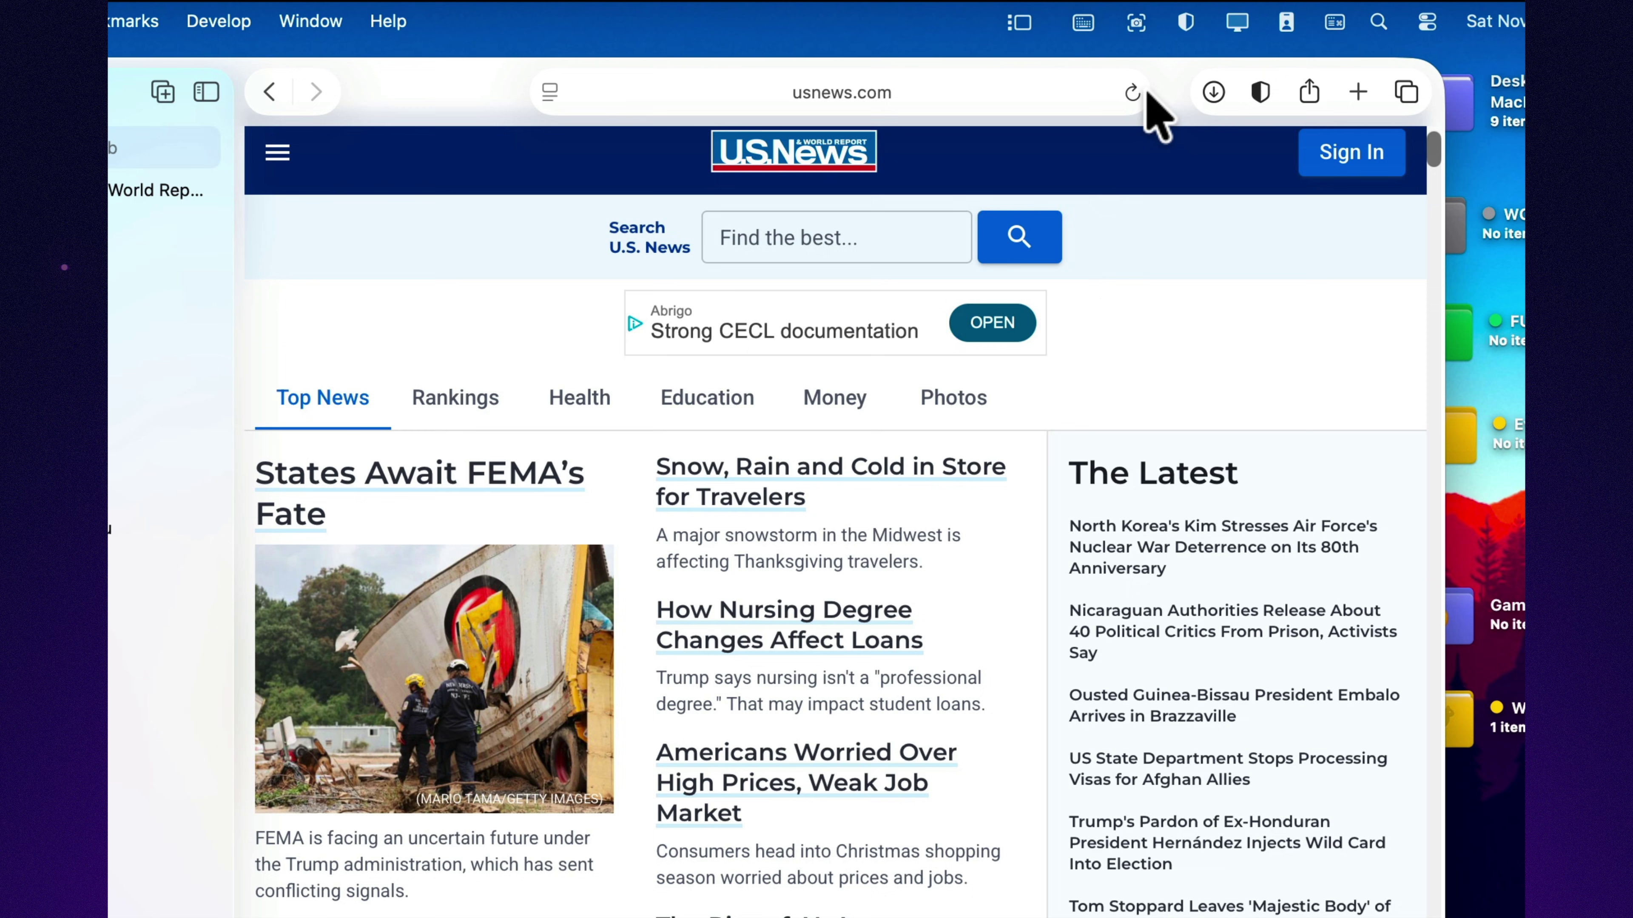
{"action": "right_click", "coordinate": [1134, 95]}
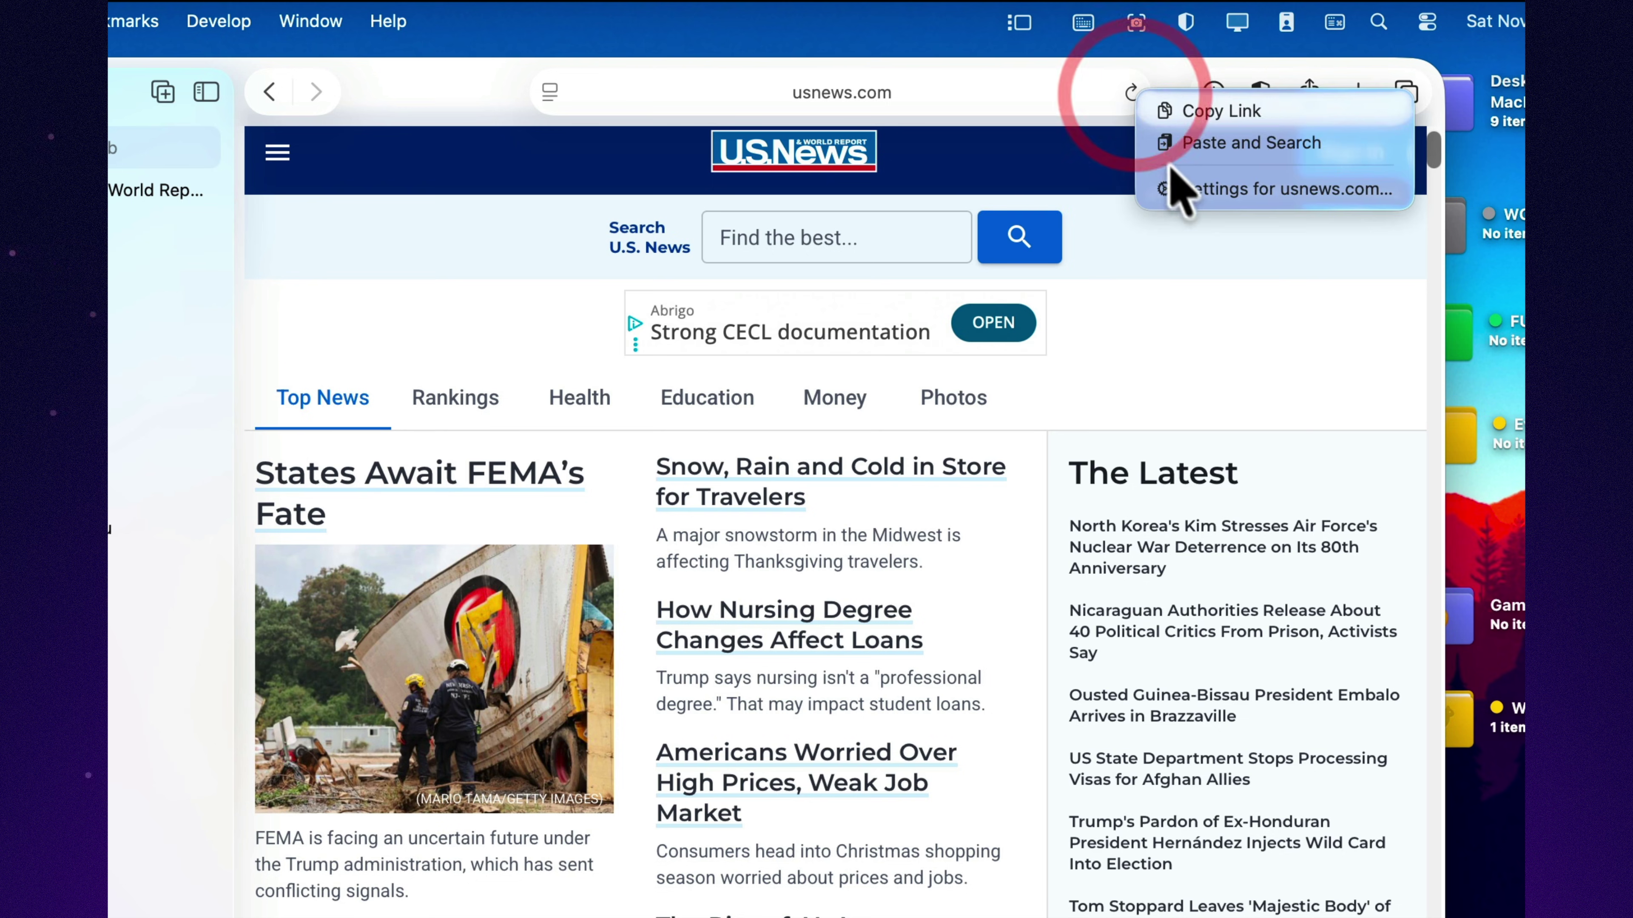
{"action": "left_click", "coordinate": [1180, 187]}
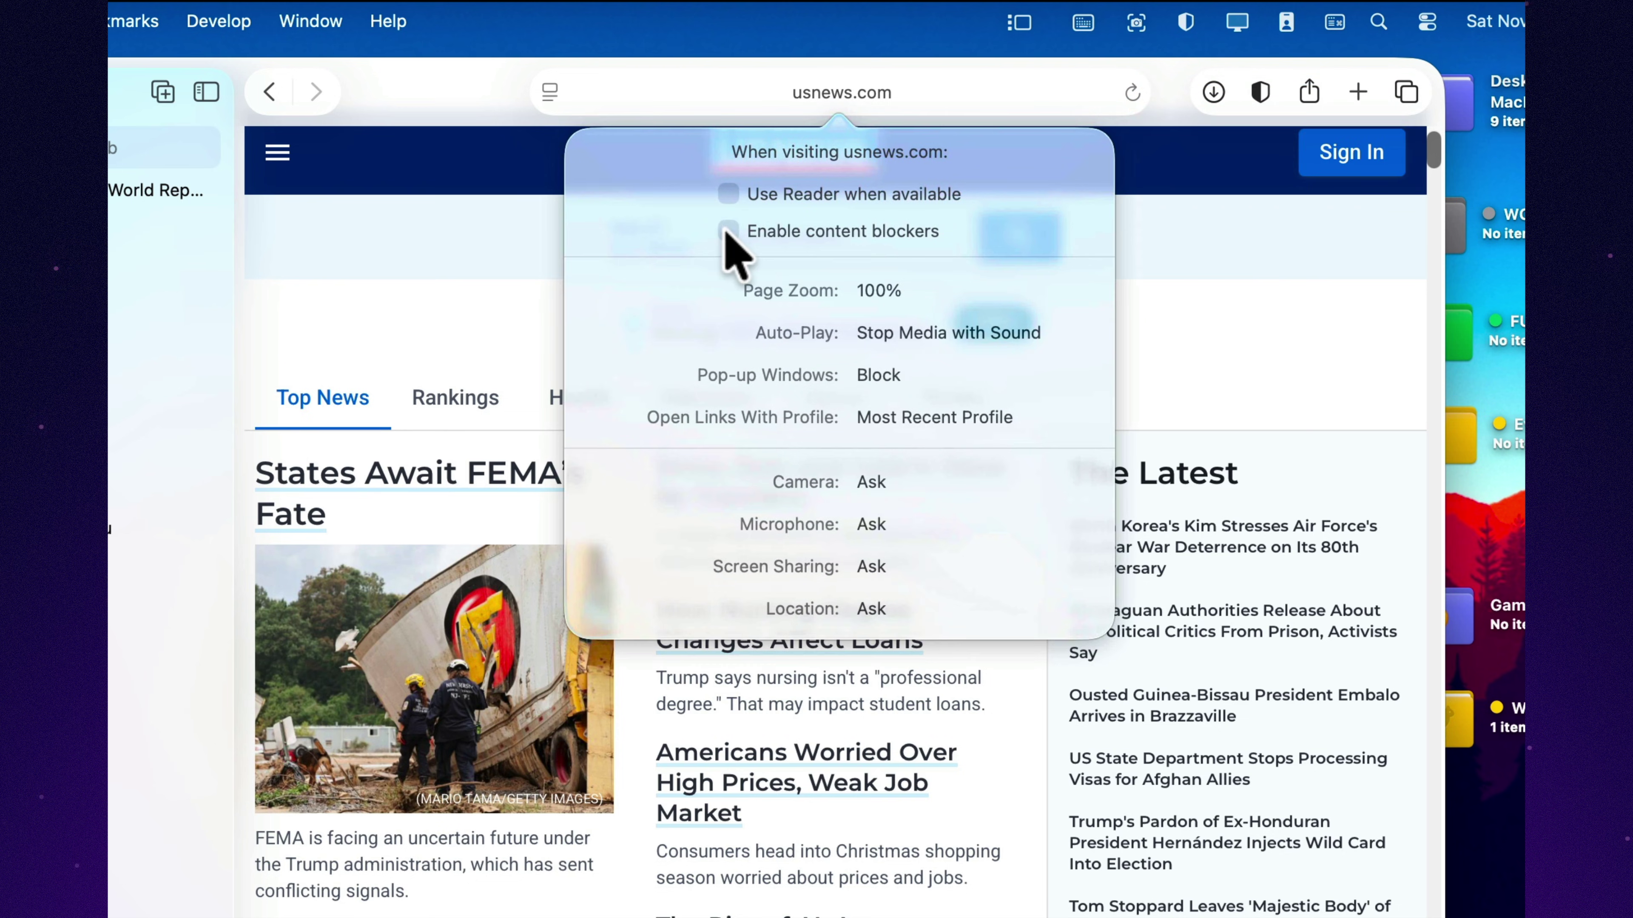
{"action": "left_click", "coordinate": [728, 231]}
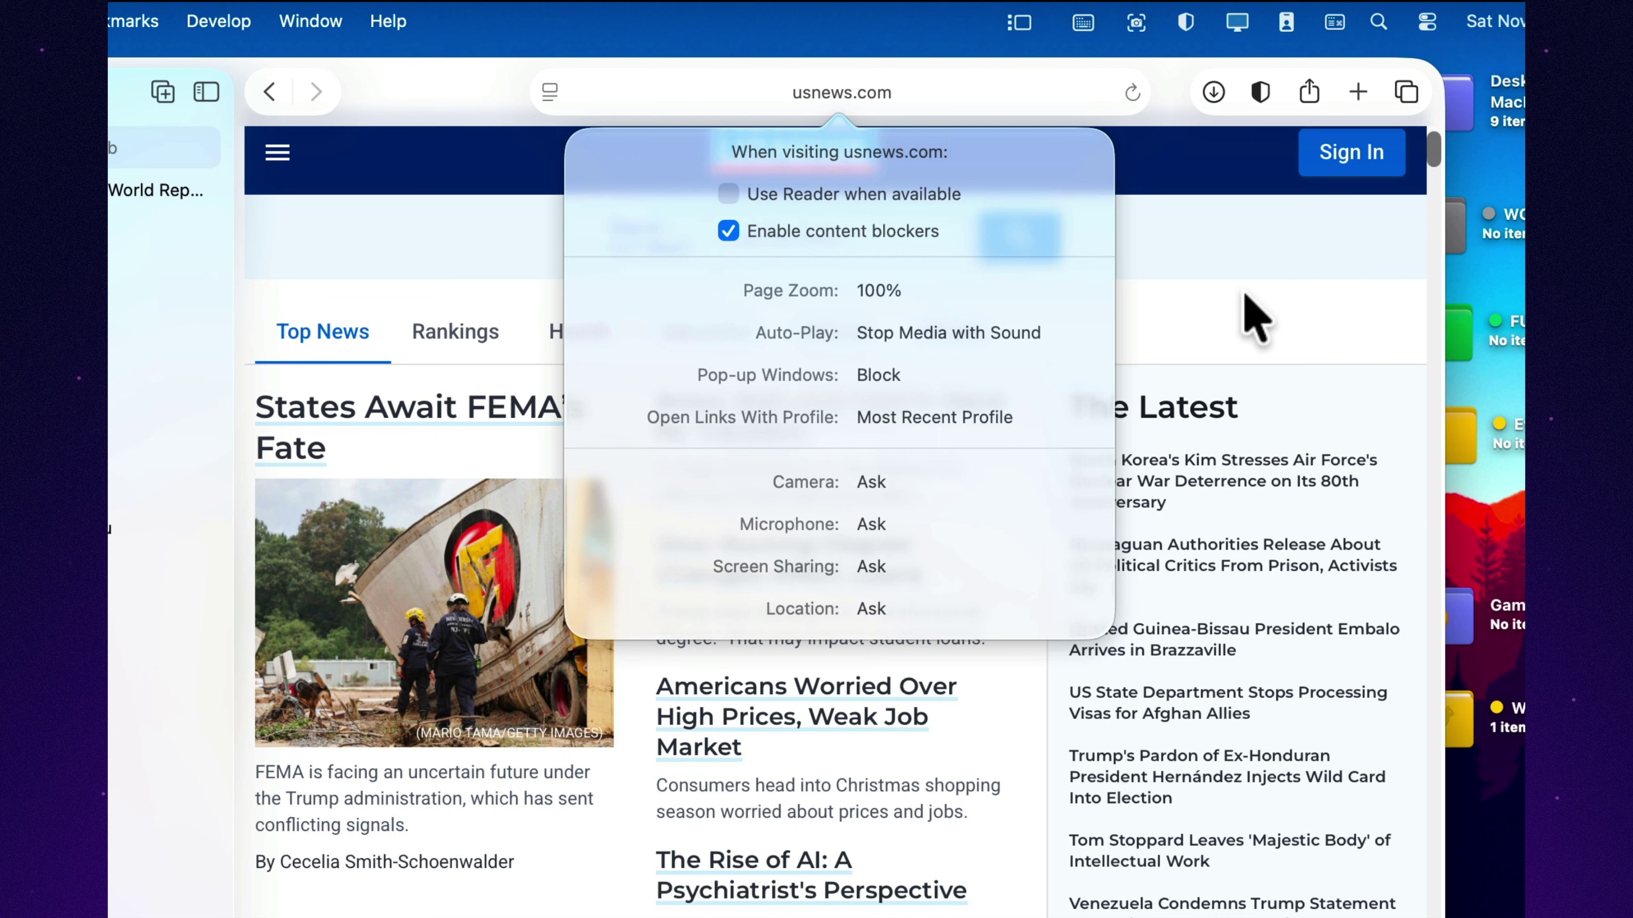
{"action": "left_click", "coordinate": [1245, 275]}
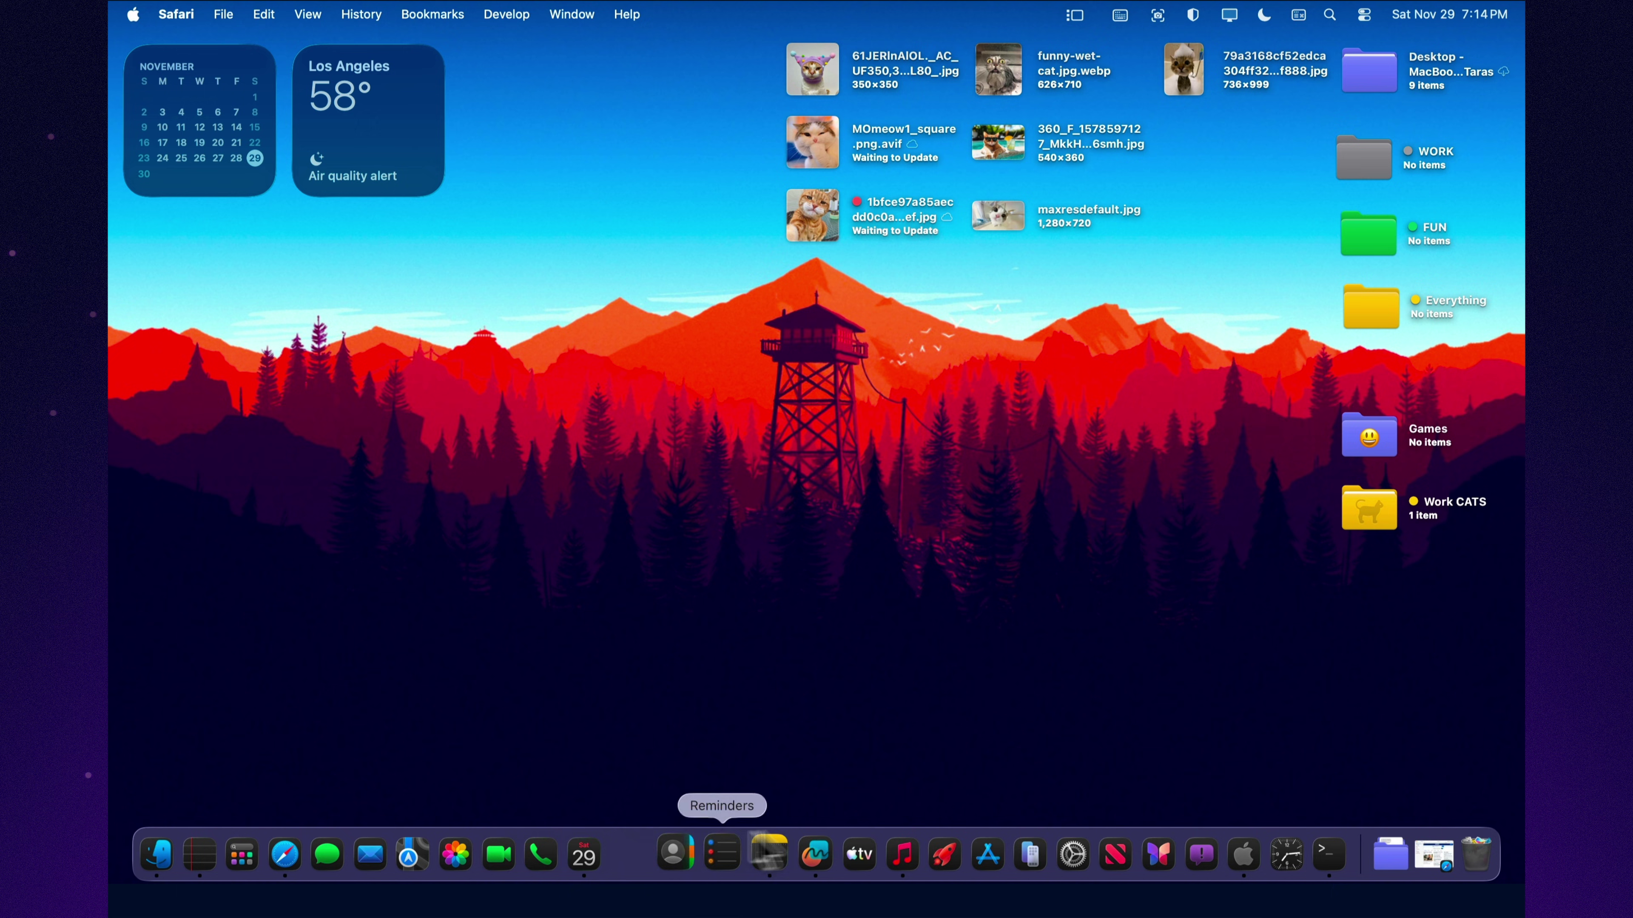
- Close all tabs but U.S. News, add two blank tabs, and duplicate the U.S. News tab
{"action": "left_click", "coordinate": [1424, 856]}
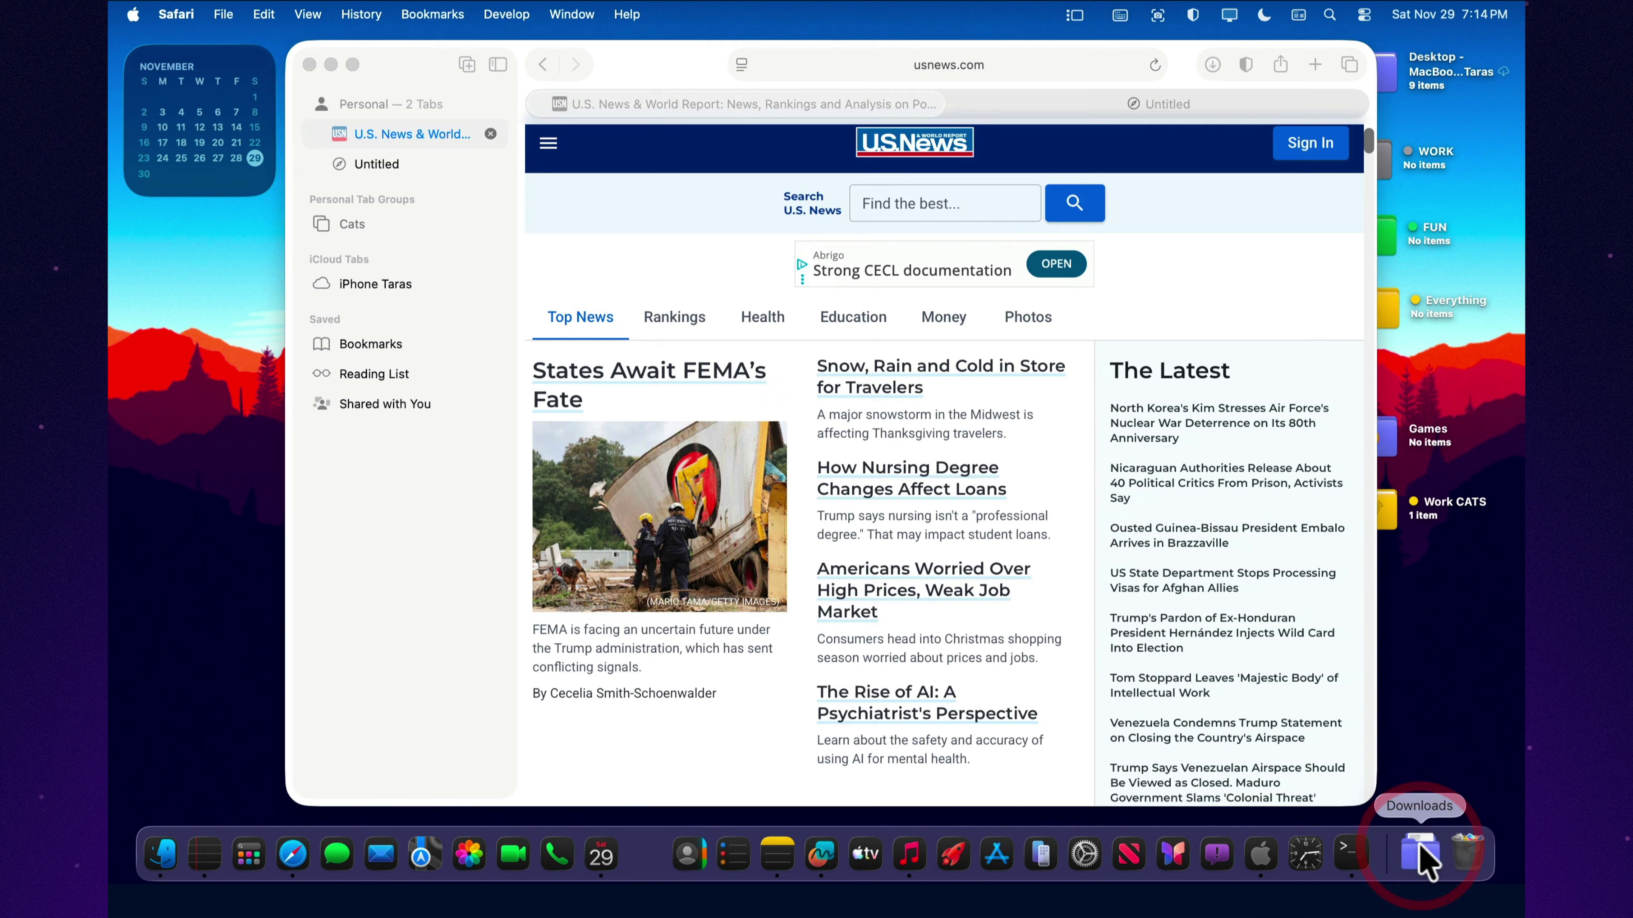
{"action": "right_click", "coordinate": [741, 105]}
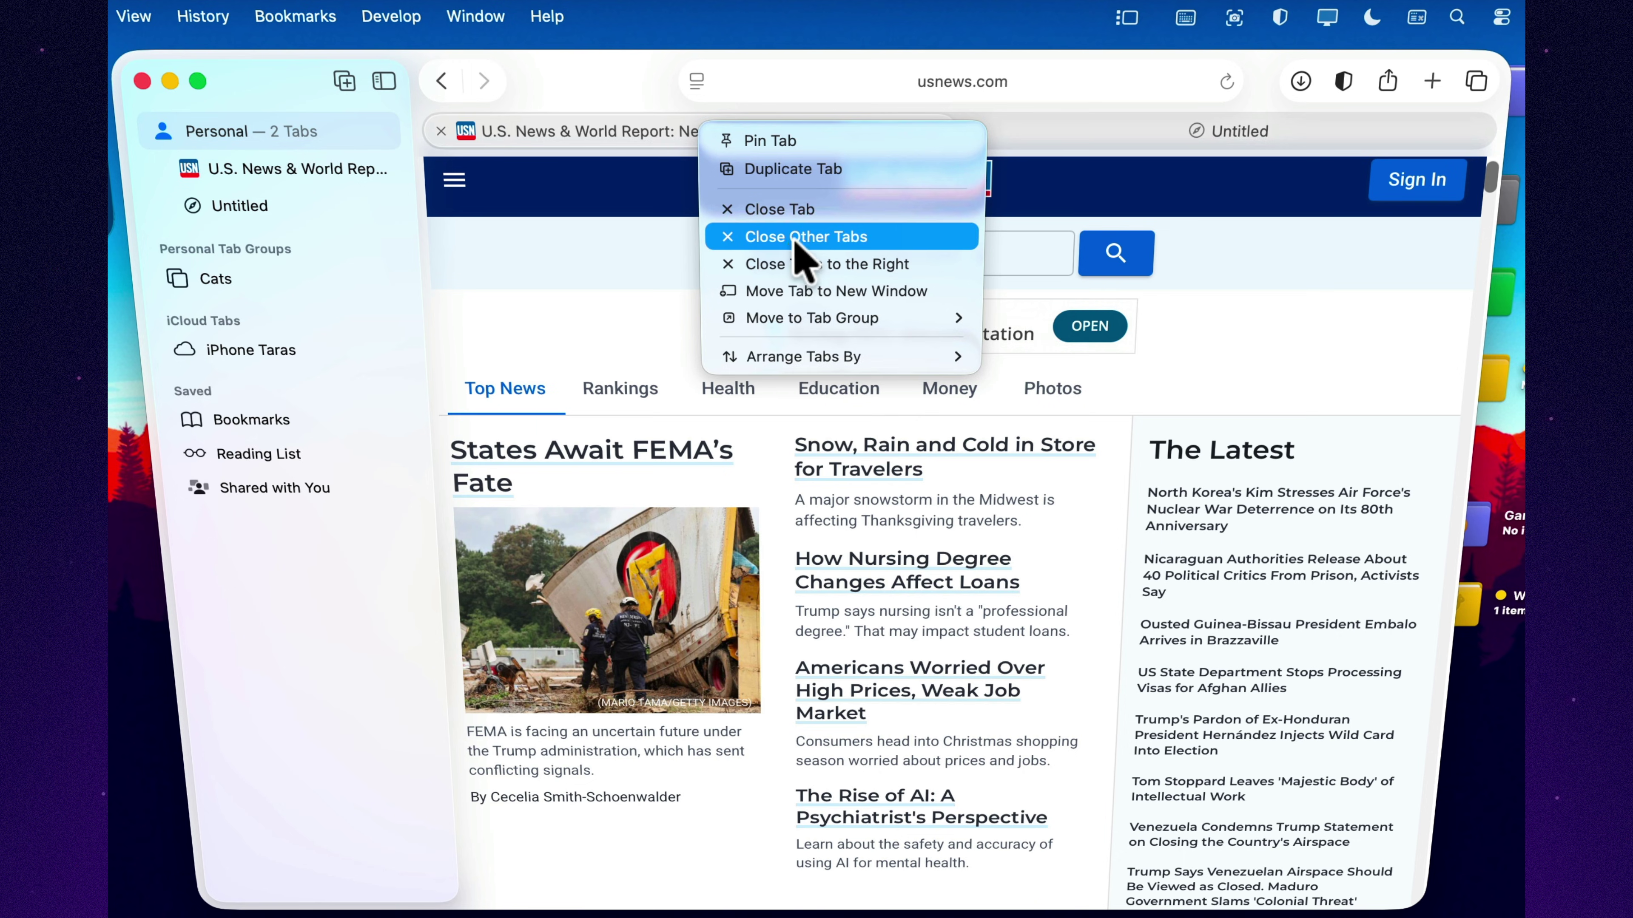
{"action": "left_click", "coordinate": [793, 269]}
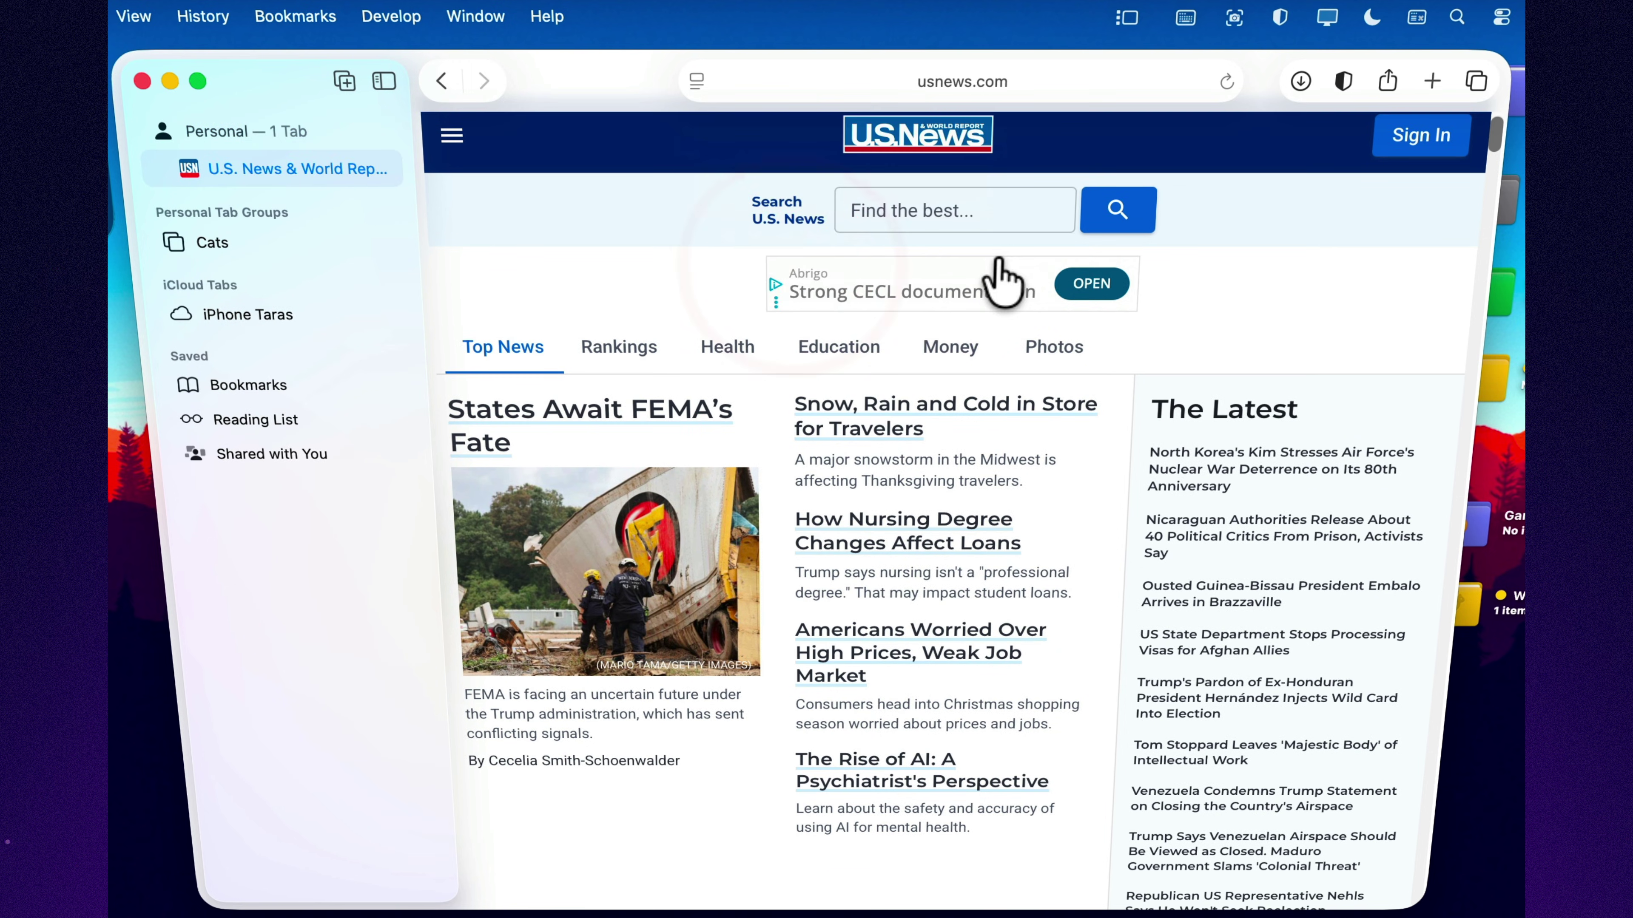
{"action": "left_click", "coordinate": [1432, 82]}
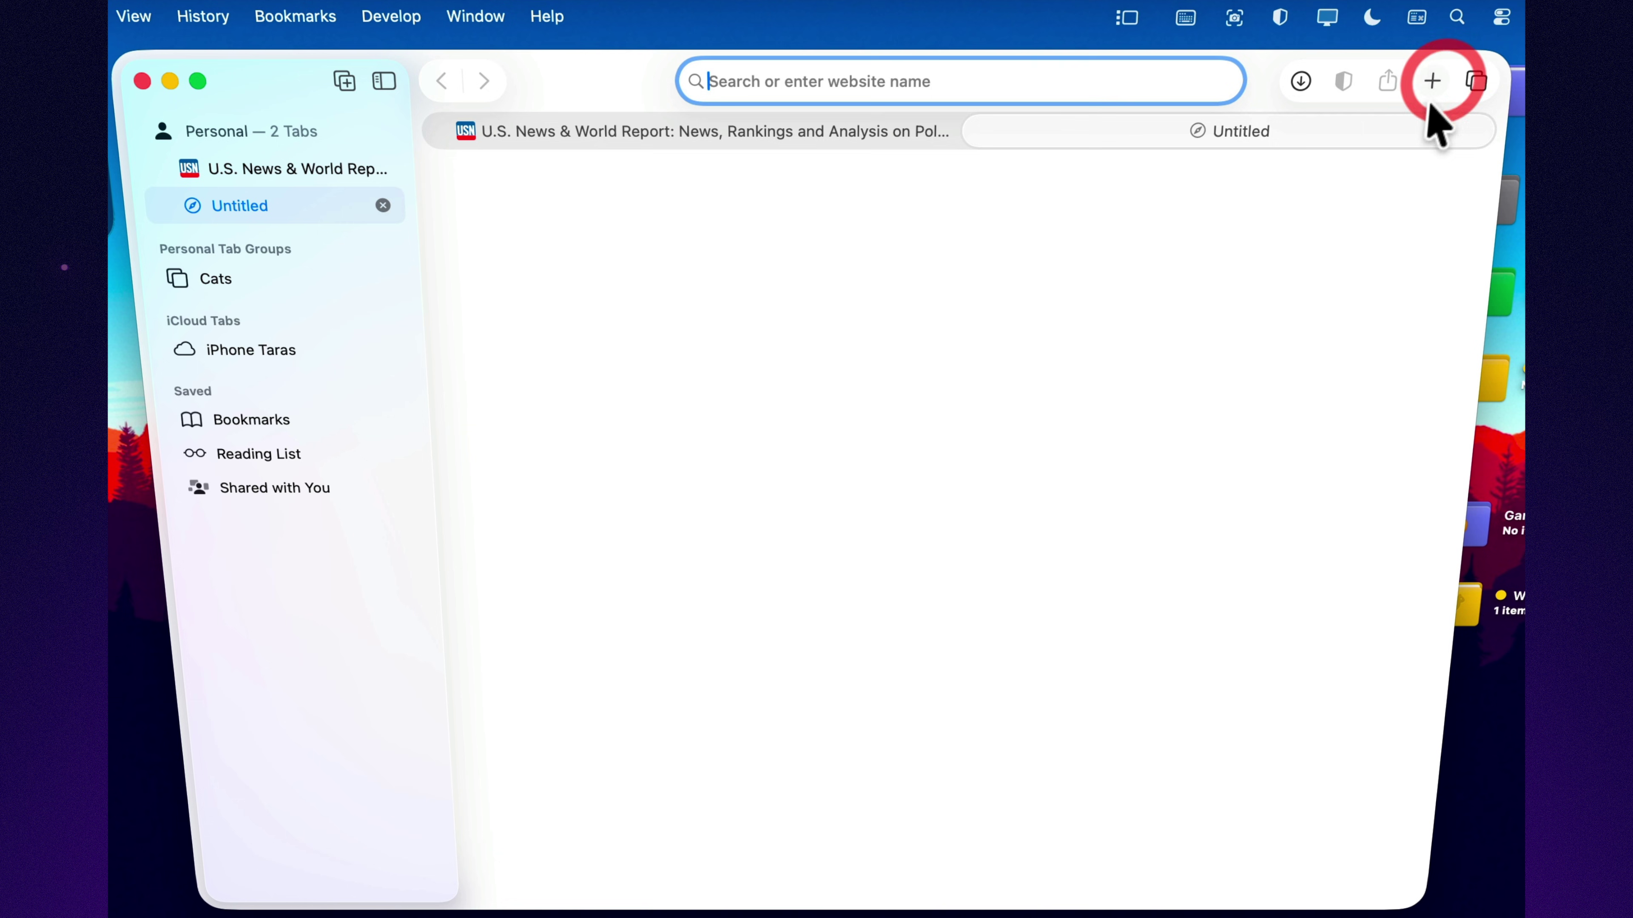
{"action": "left_click", "coordinate": [1432, 82]}
{"action": "left_click", "coordinate": [645, 130]}
{"action": "right_click", "coordinate": [645, 131]}
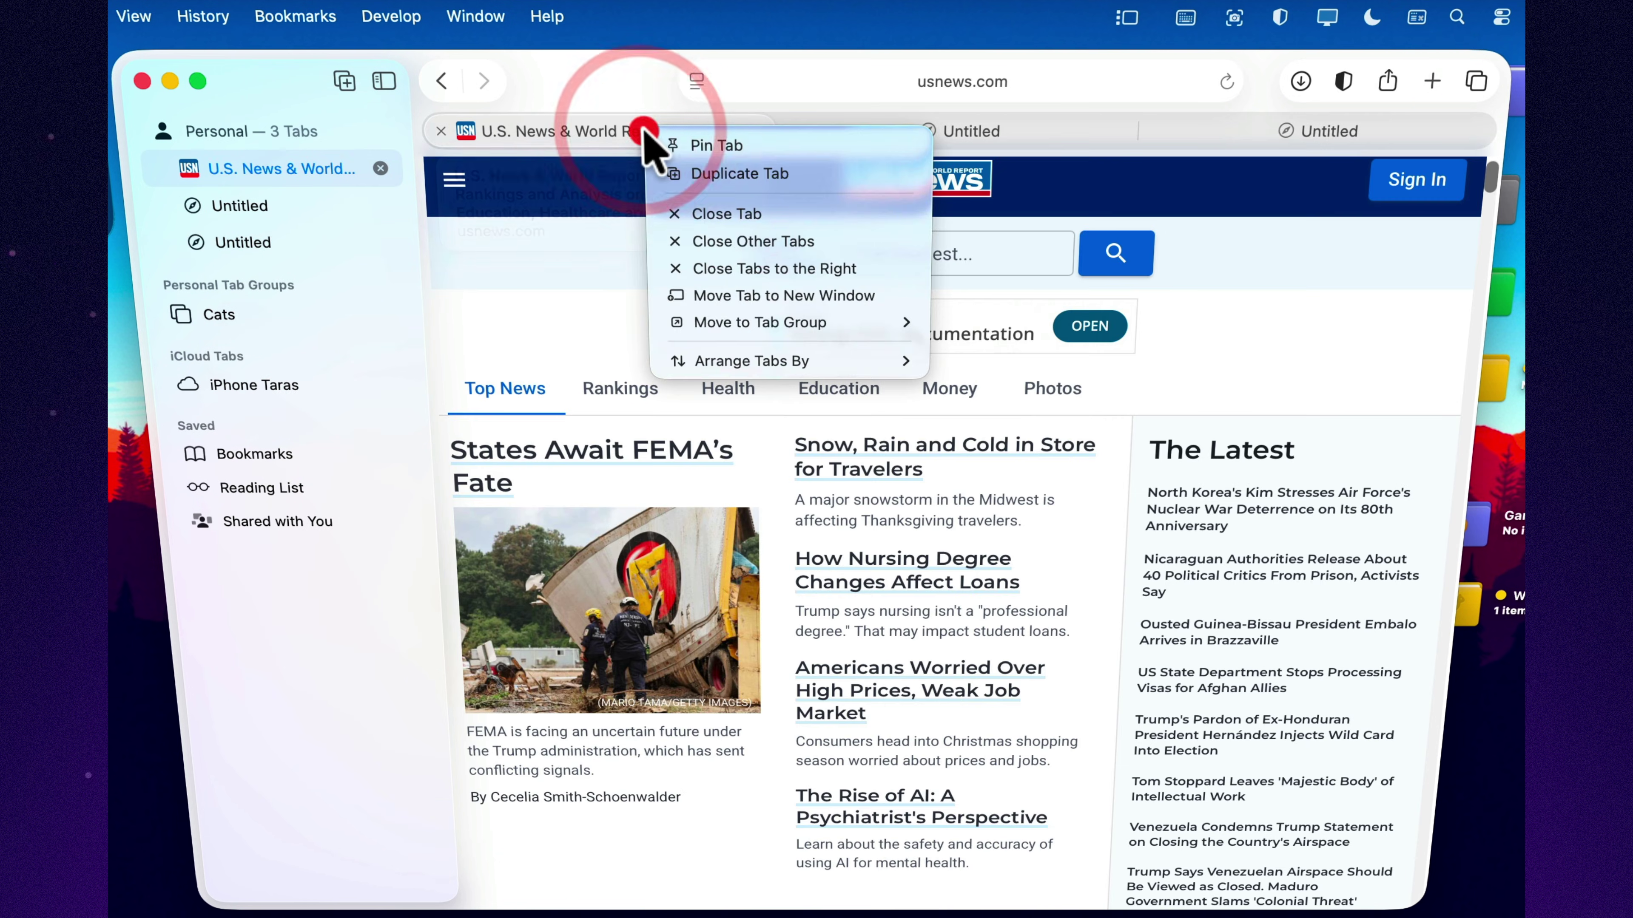
{"action": "left_click", "coordinate": [693, 173]}
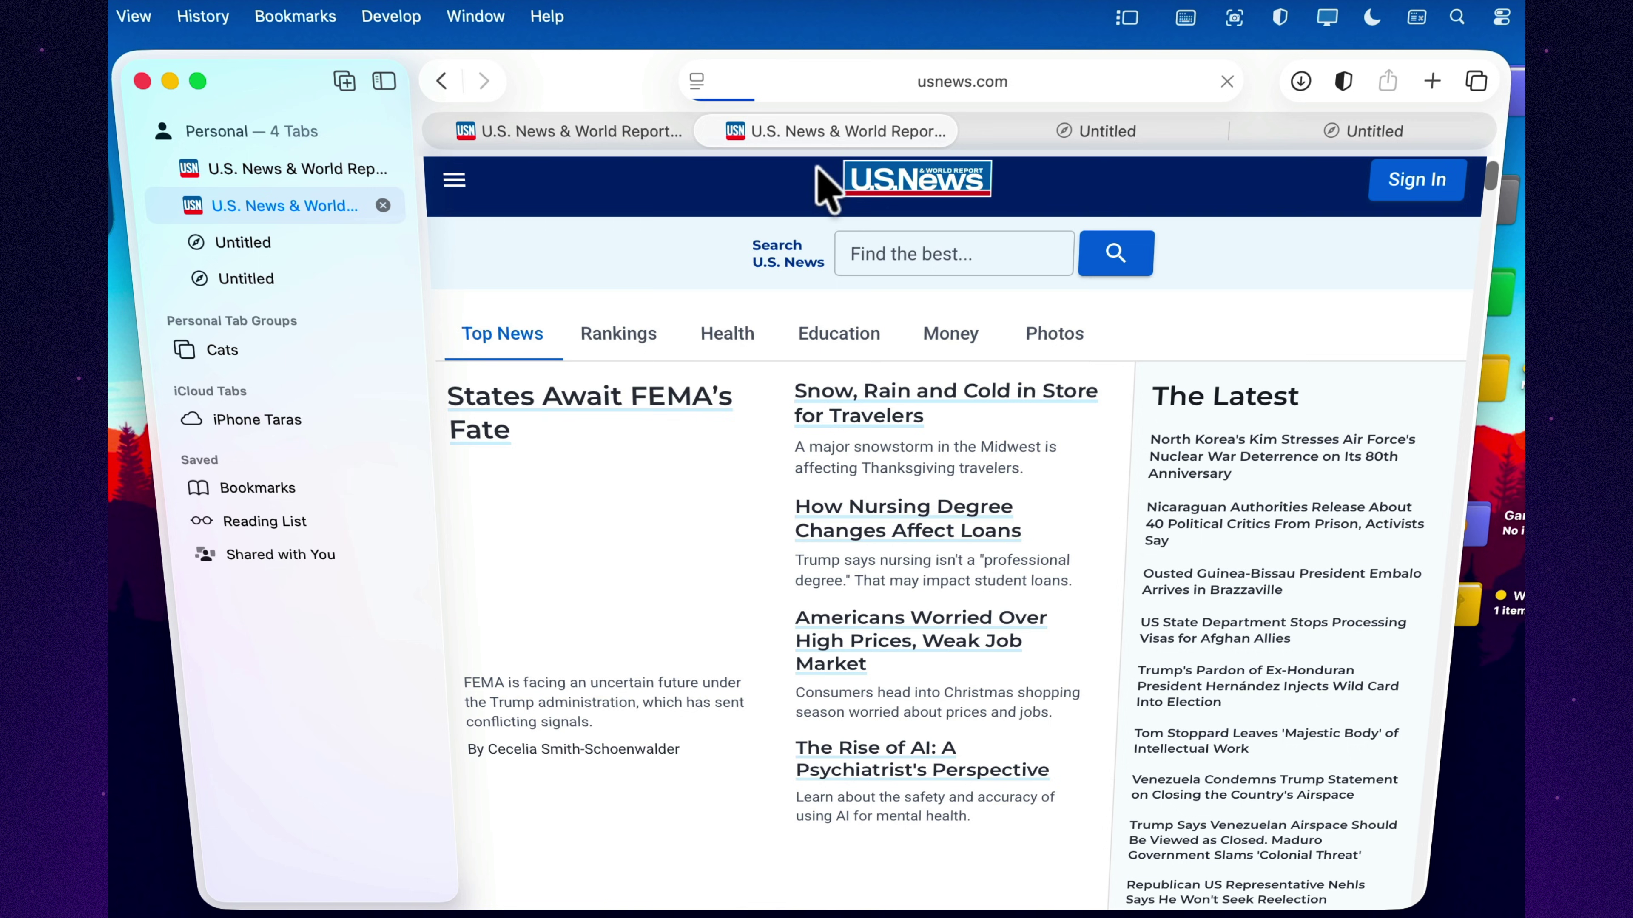
- Move the first U.S. News tab into a new 'Untitled' tab group and add a tab there
{"action": "left_click", "coordinate": [611, 134]}
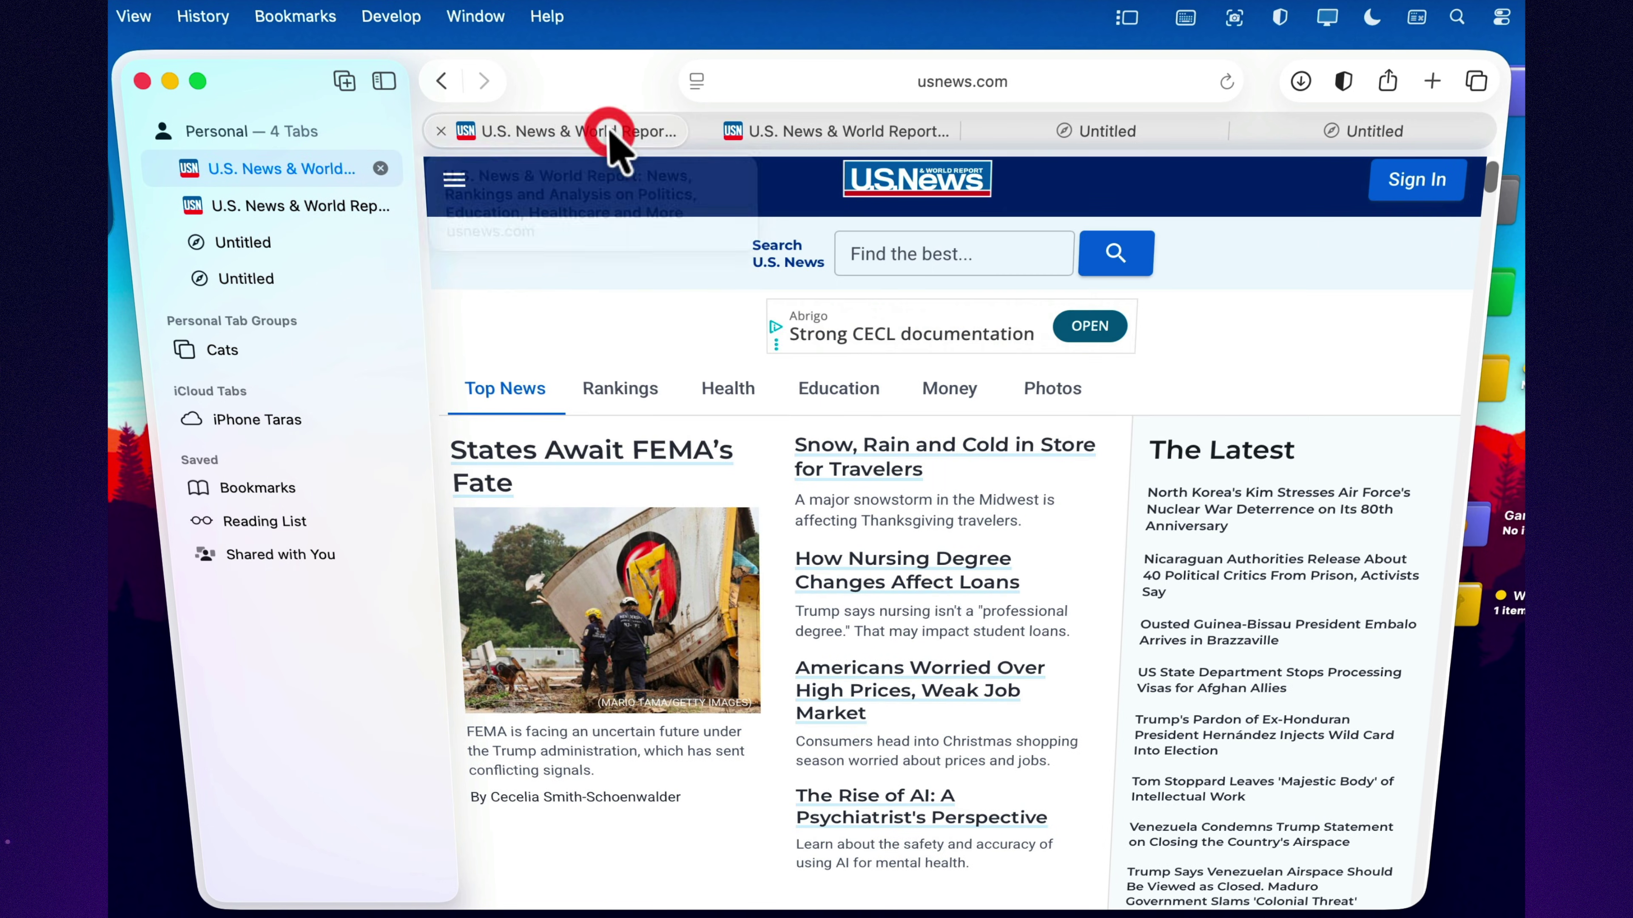
{"action": "right_click", "coordinate": [611, 135]}
{"action": "mouse_move", "coordinate": [773, 322]}
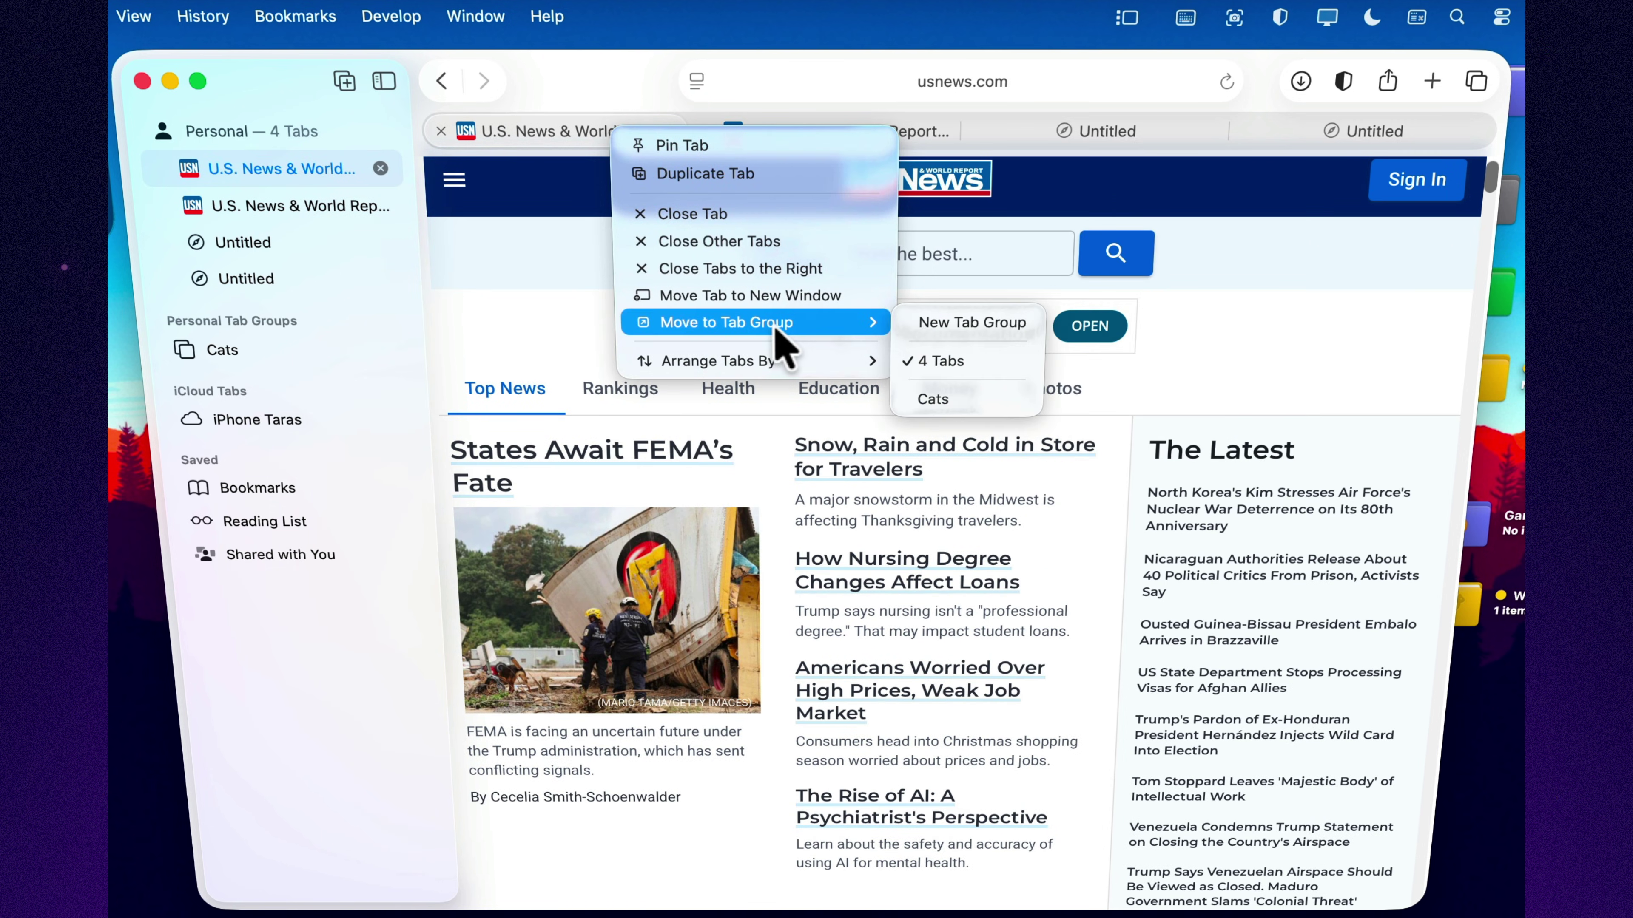
{"action": "left_click", "coordinate": [965, 324]}
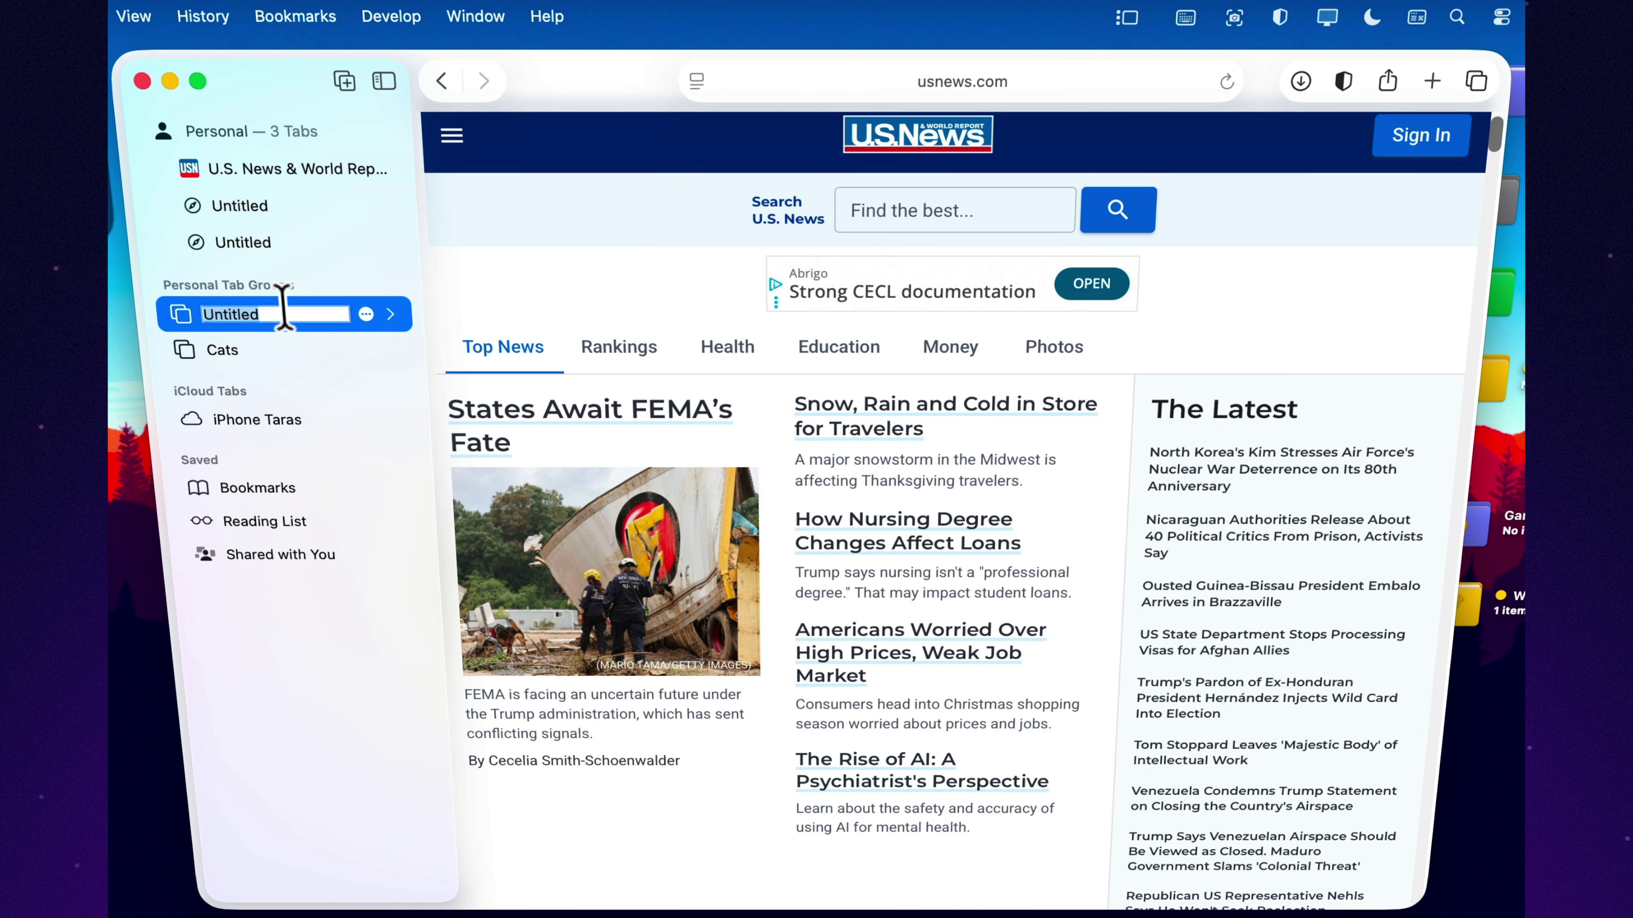
{"action": "left_click", "coordinate": [528, 261]}
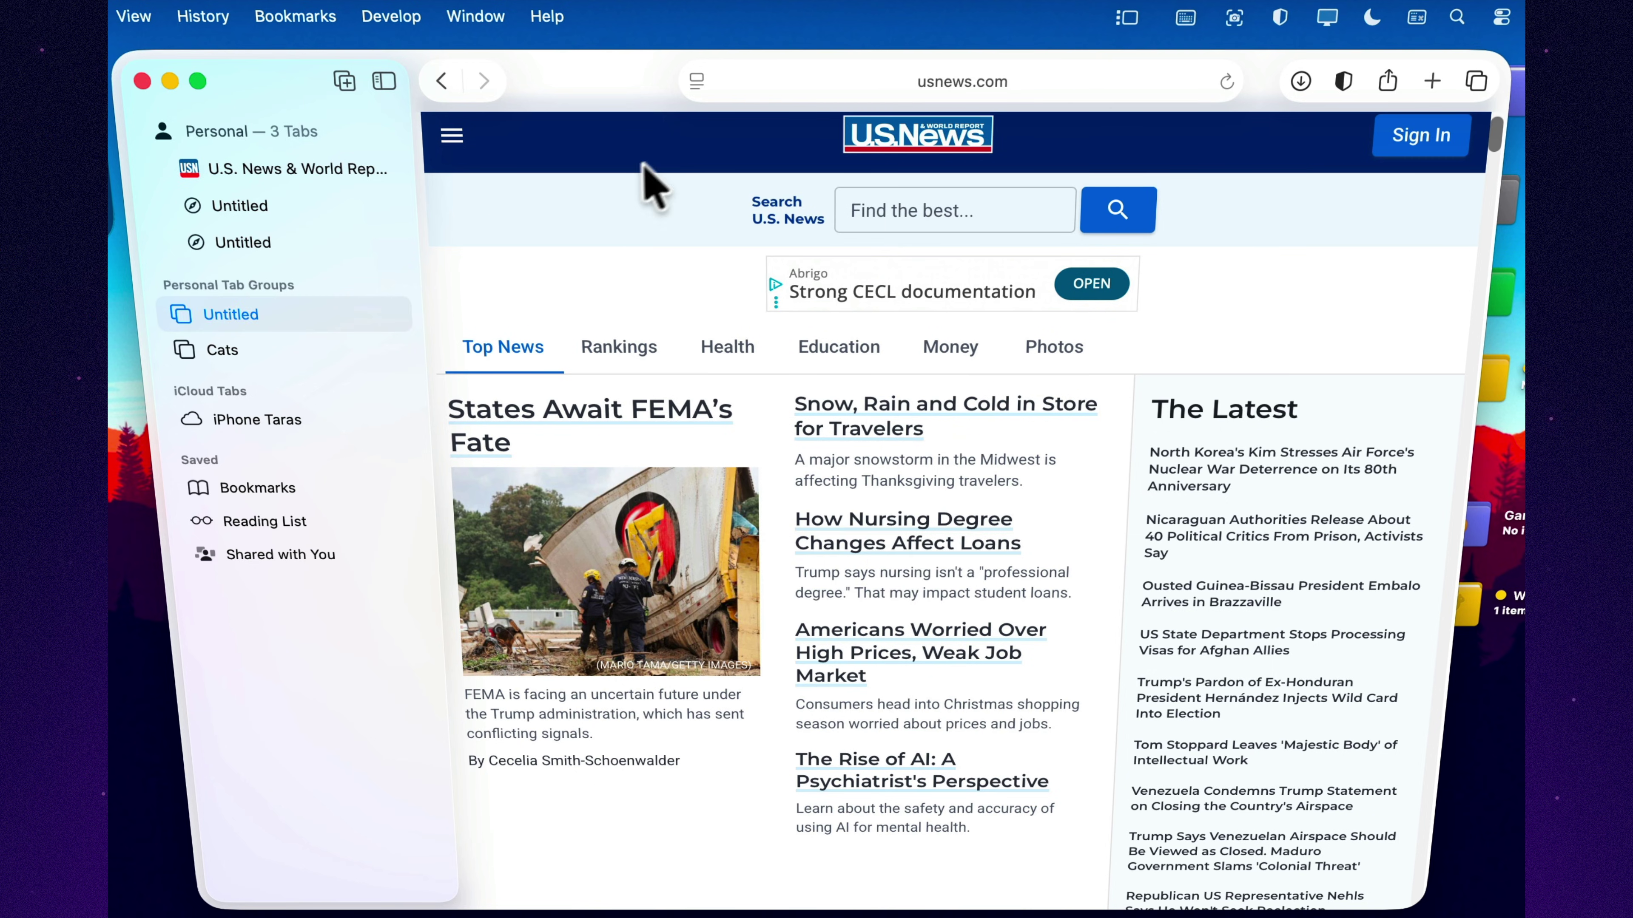
{"action": "left_click", "coordinate": [244, 353]}
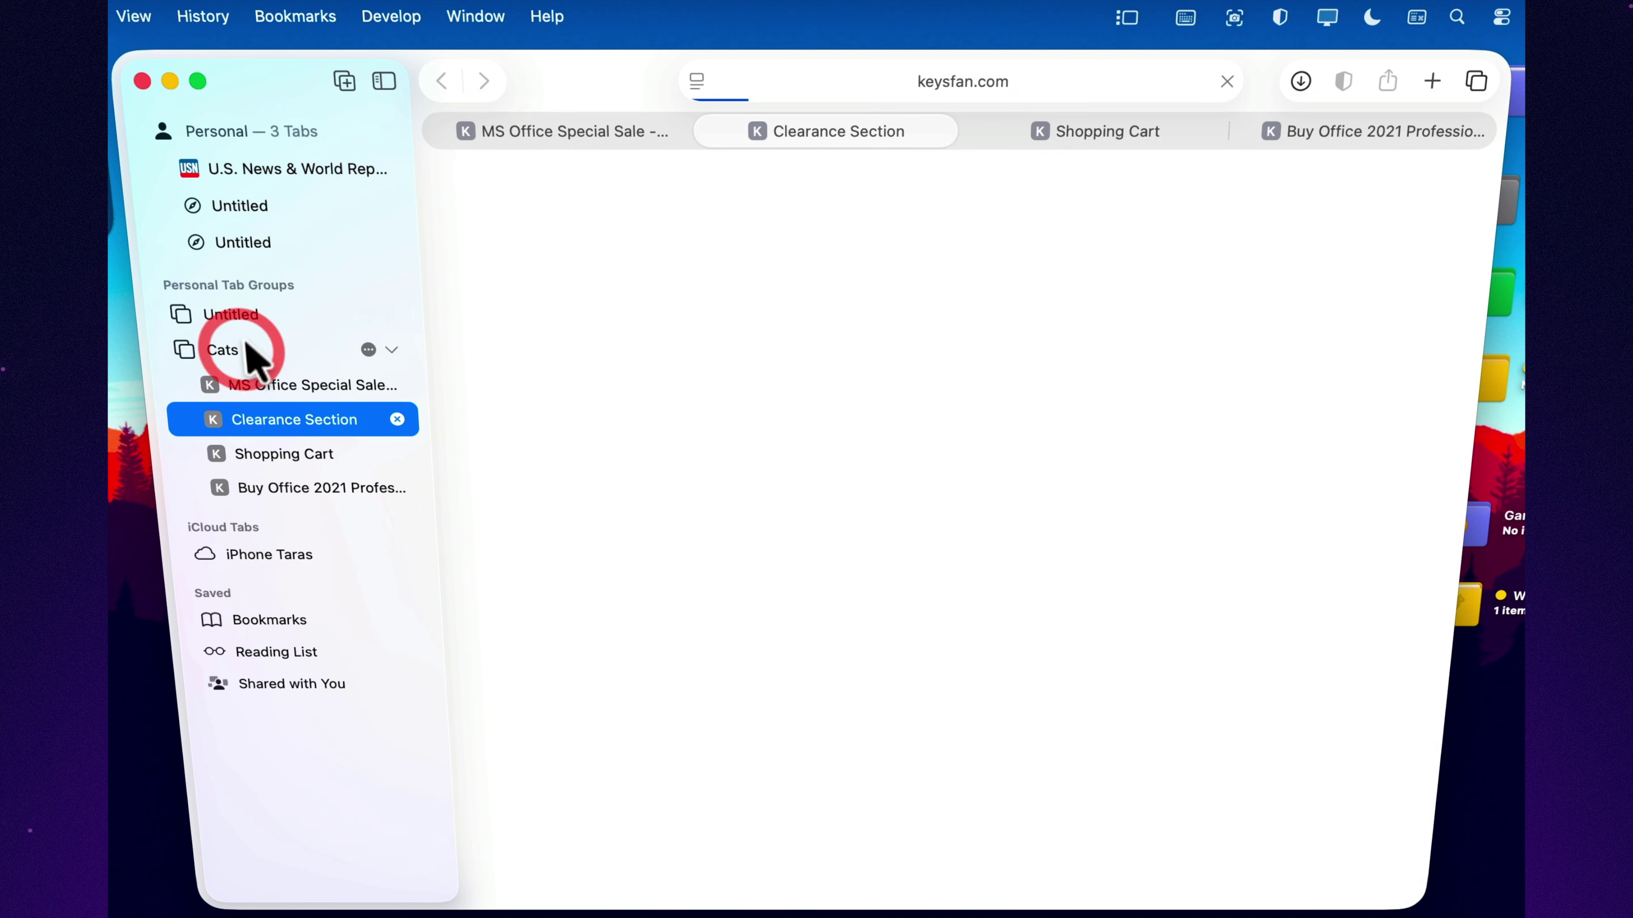
{"action": "left_click", "coordinate": [243, 316]}
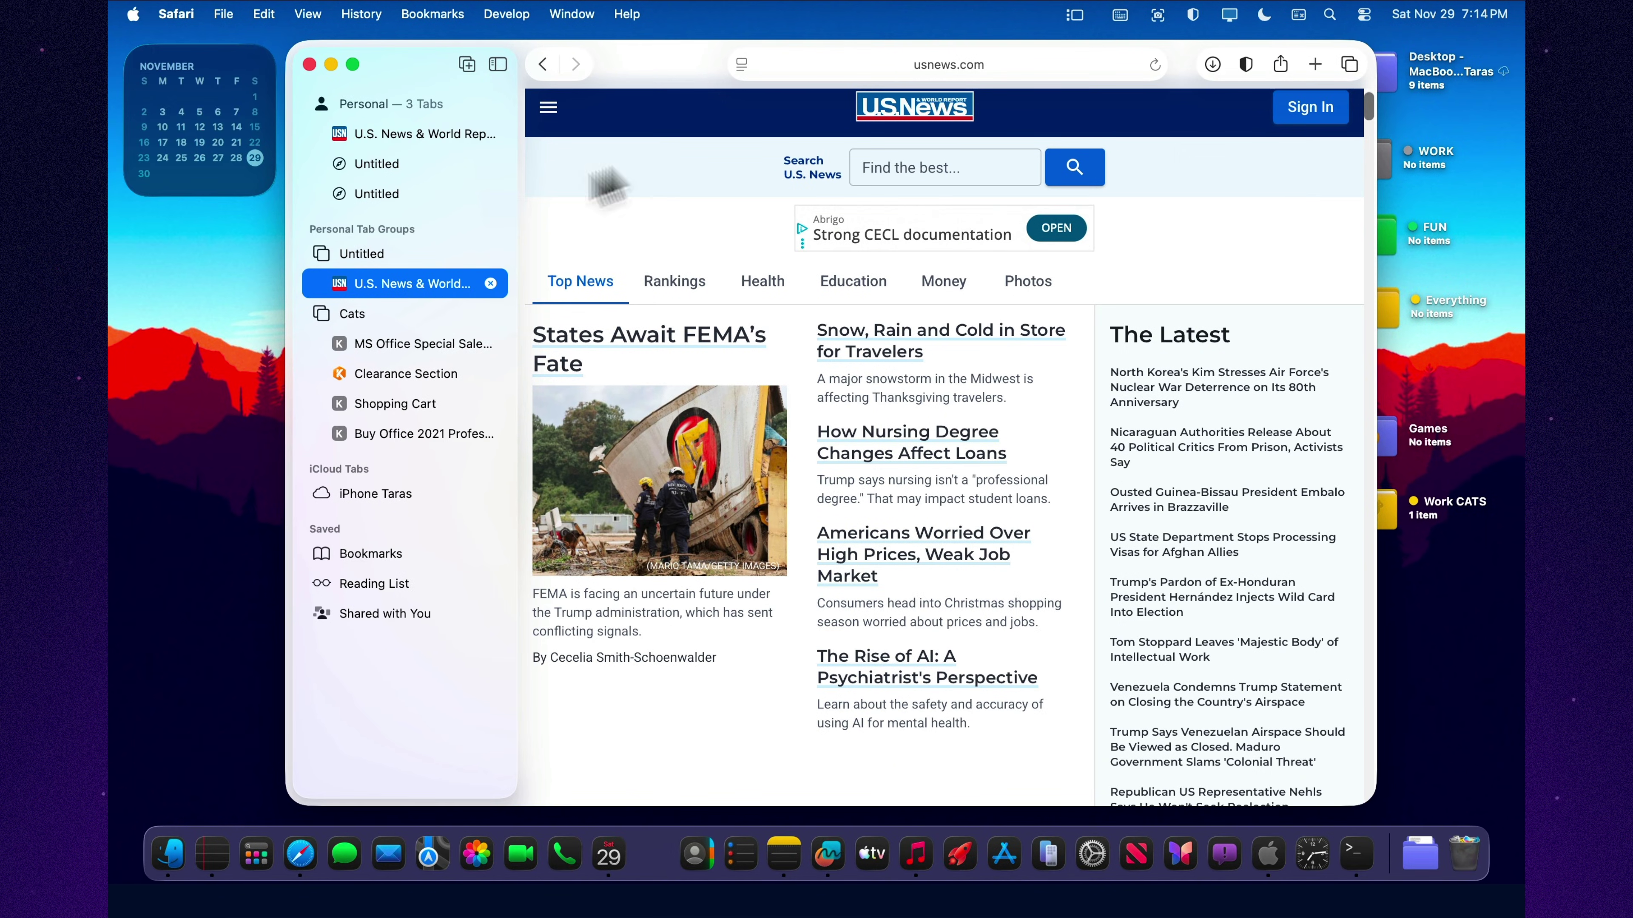
{"action": "left_click", "coordinate": [1311, 65]}
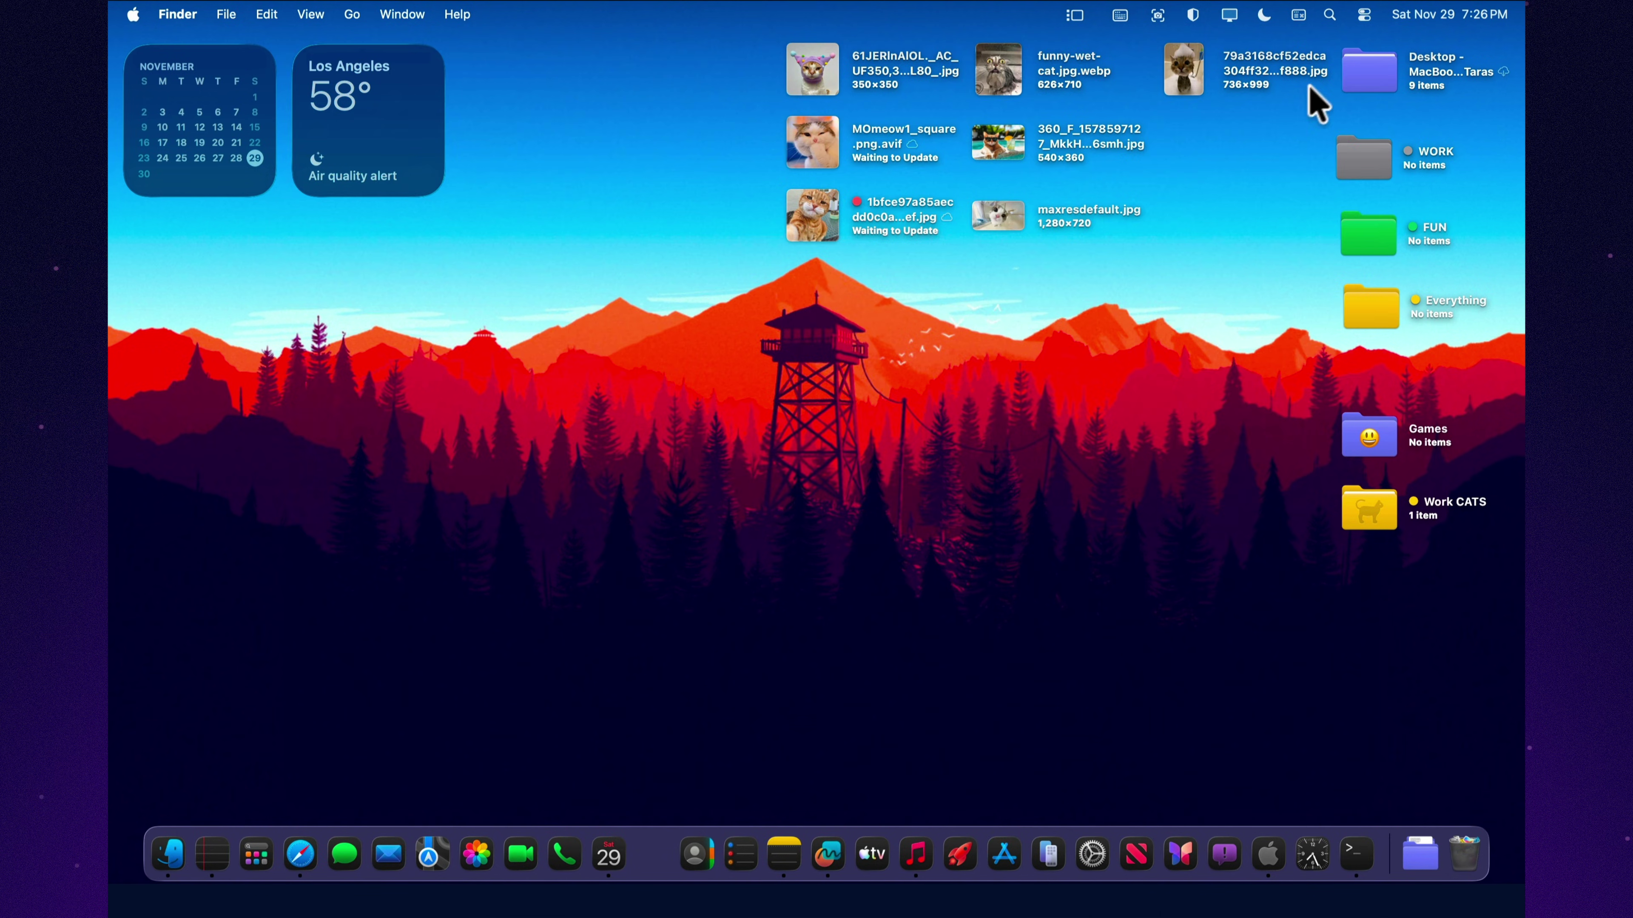
{"action": "left_click", "coordinate": [1364, 16]}
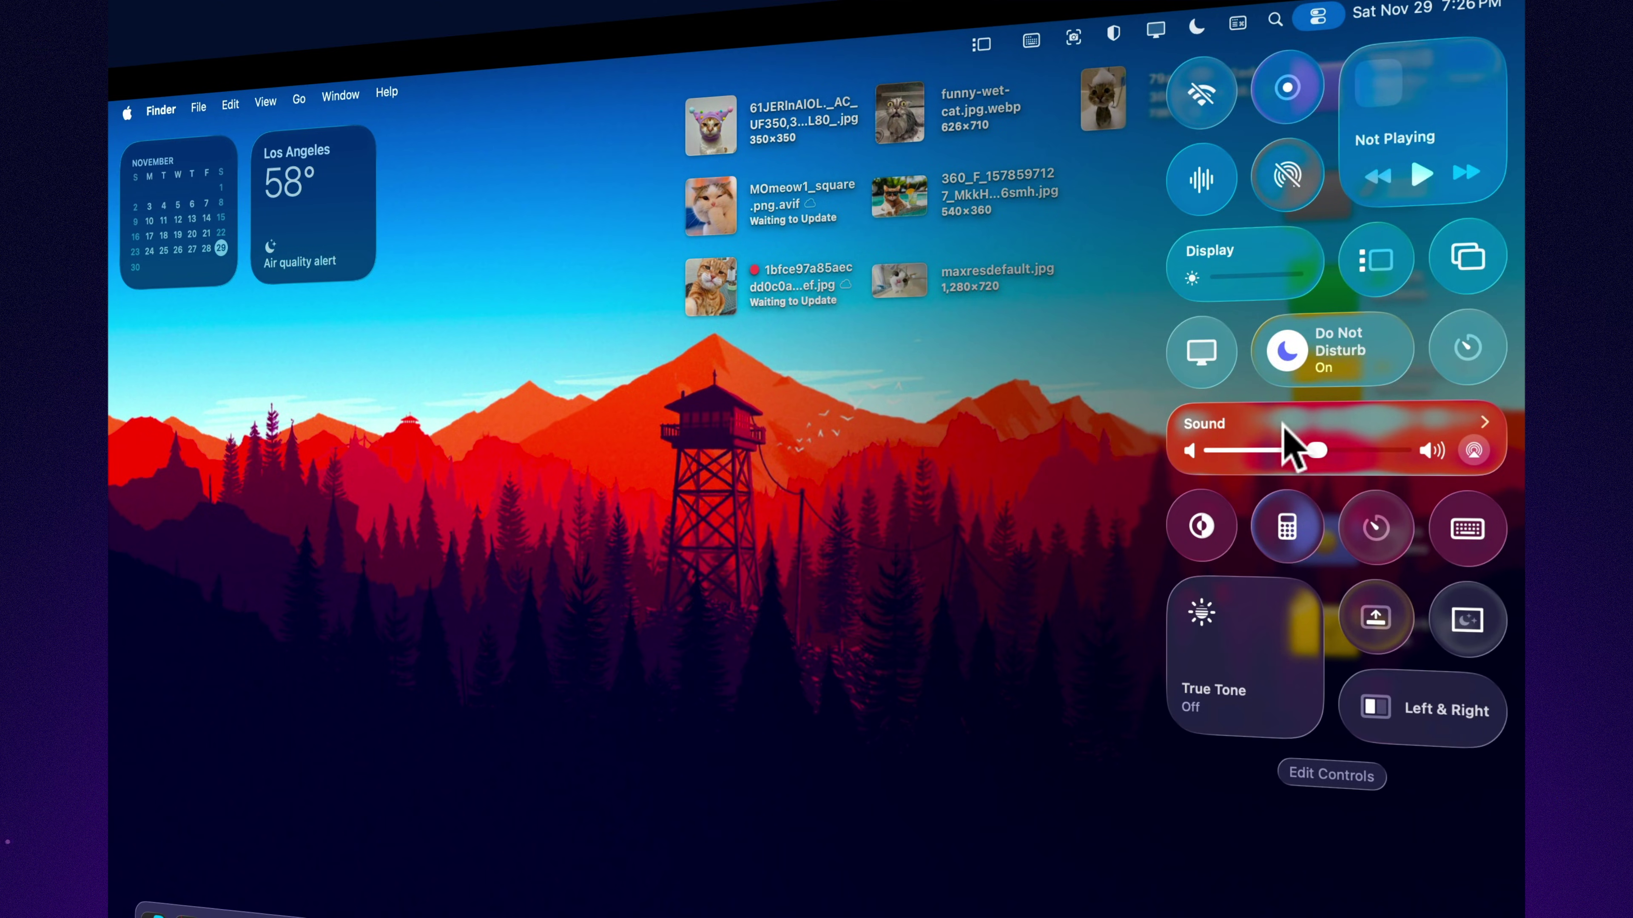
{"action": "left_click", "coordinate": [1282, 426]}
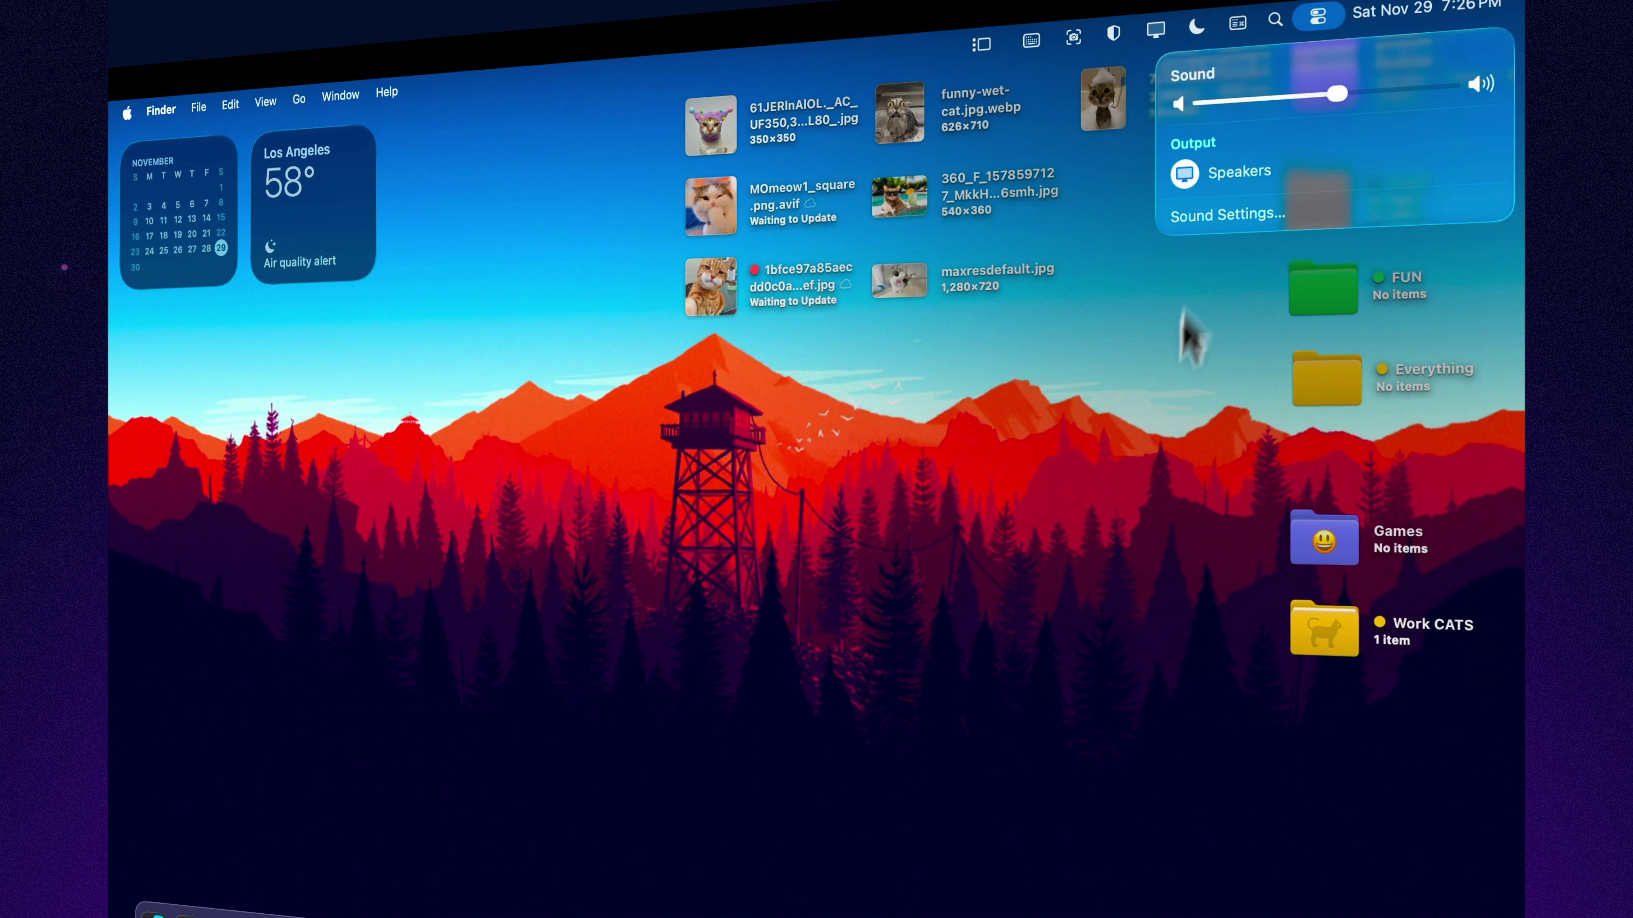
{"action": "left_click", "coordinate": [1171, 355]}
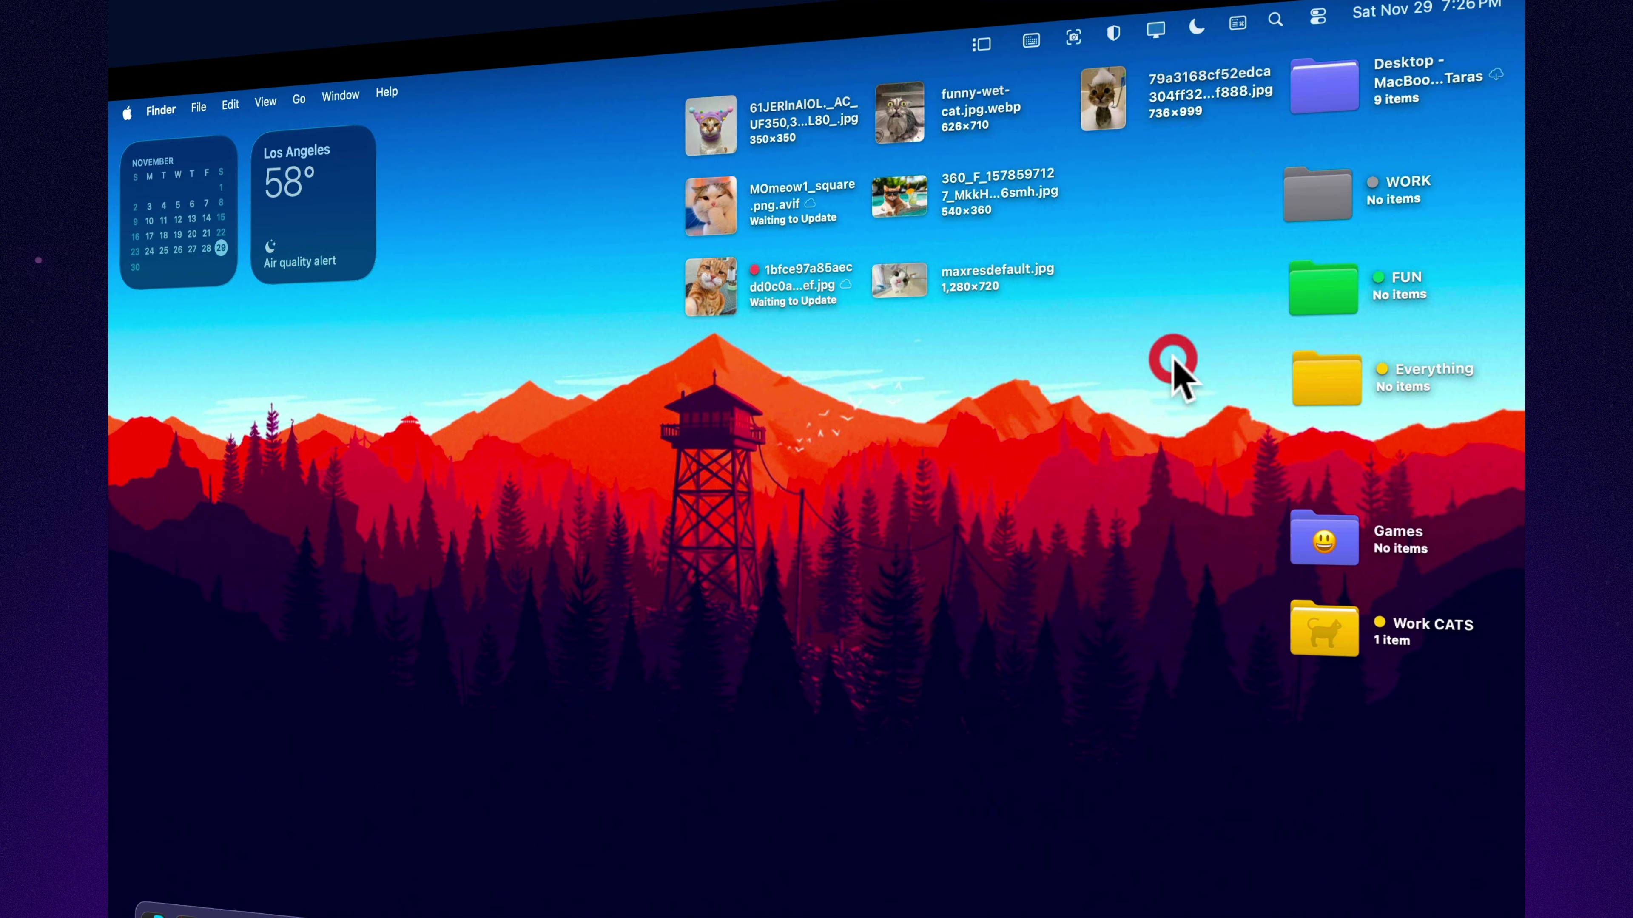
{"action": "left_click", "coordinate": [1318, 20]}
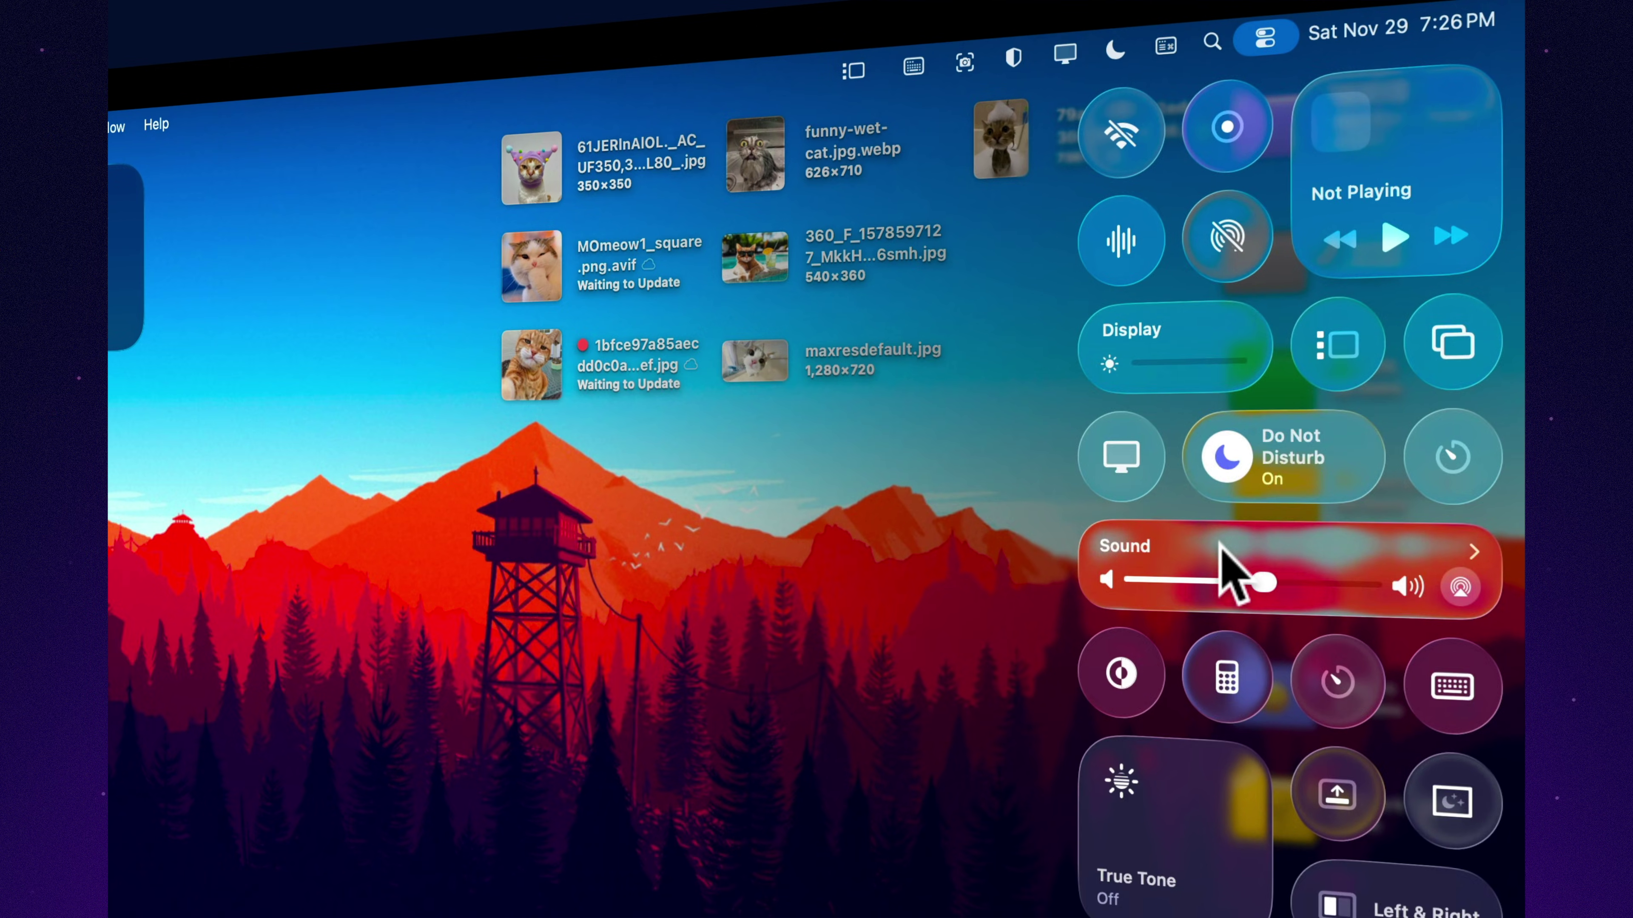
{"action": "left_click", "coordinate": [1220, 544]}
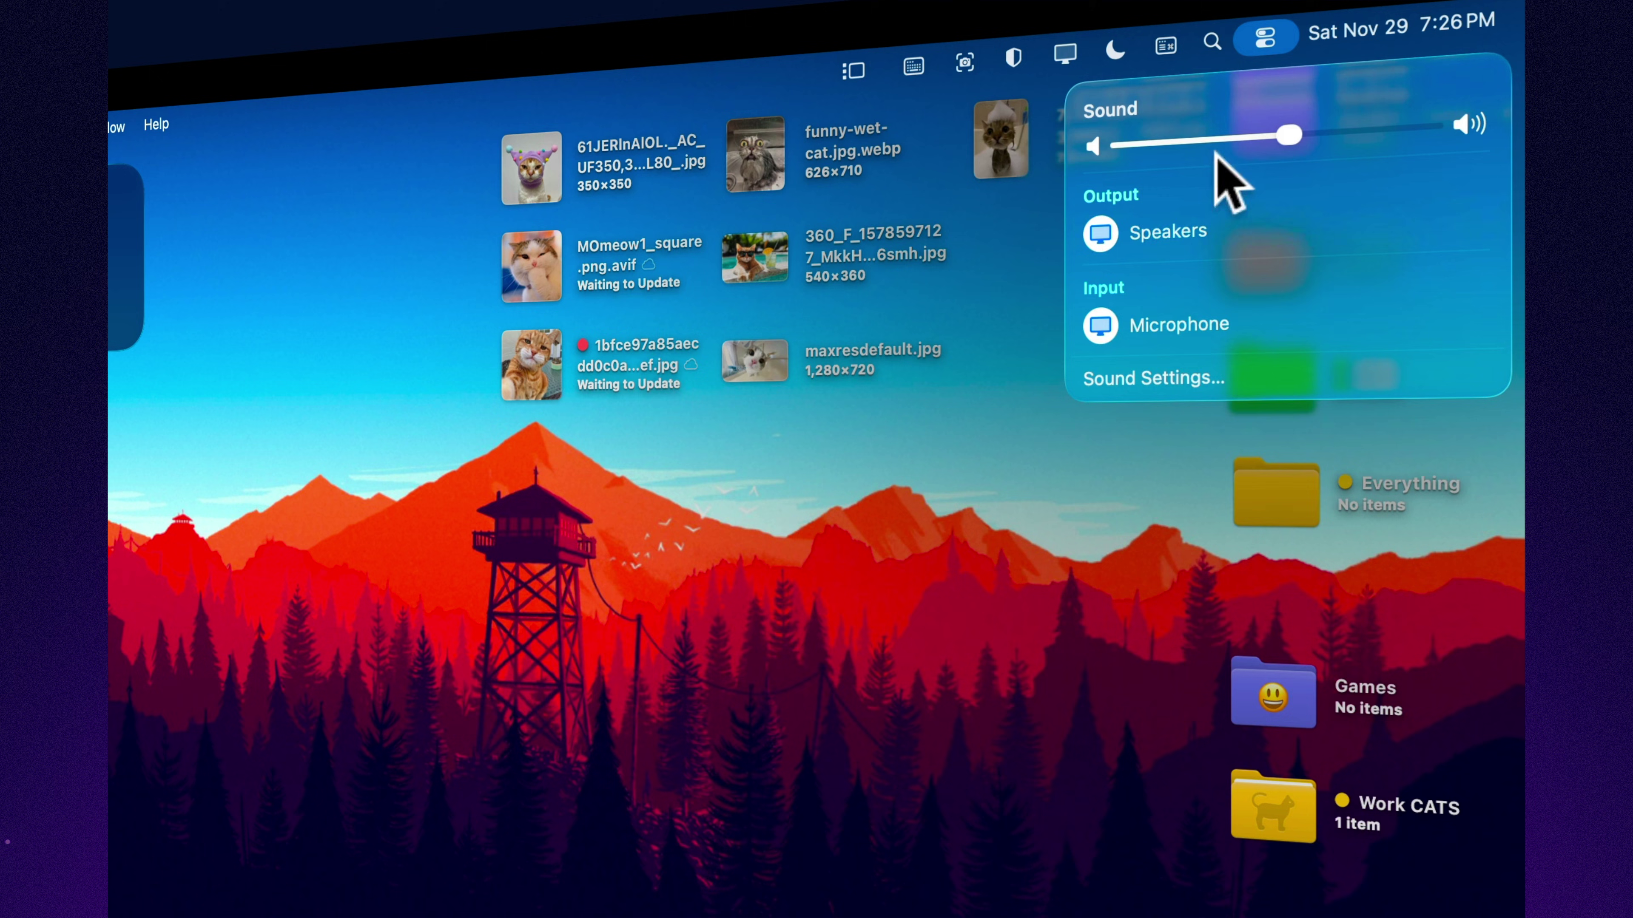
{"action": "left_click", "coordinate": [1014, 531]}
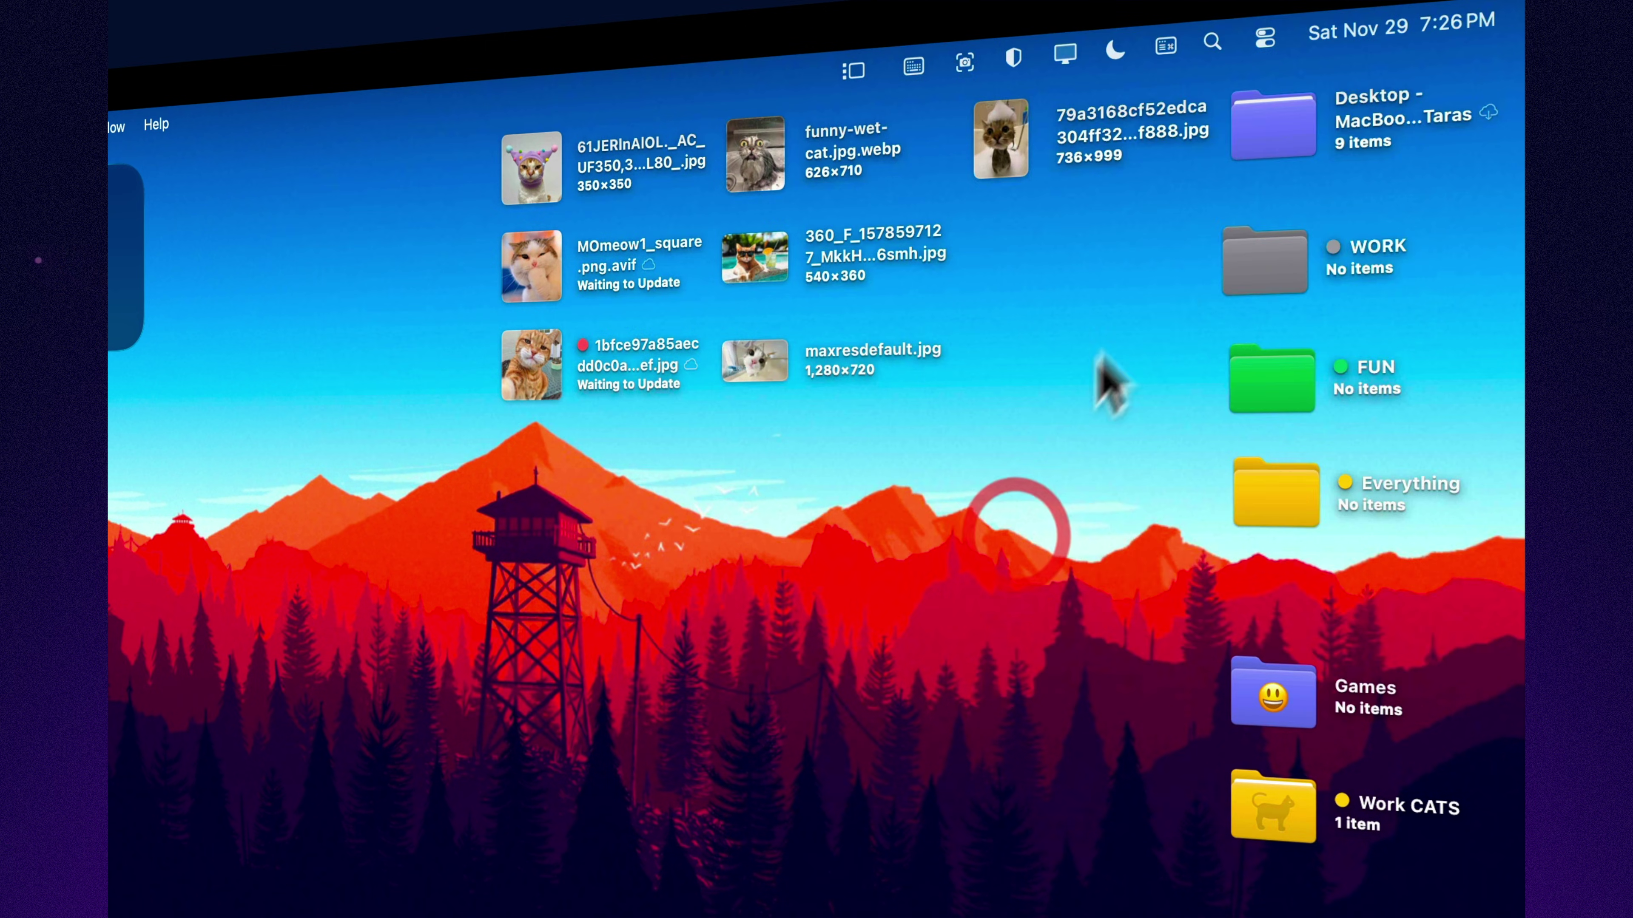
{"action": "left_click", "coordinate": [1265, 39]}
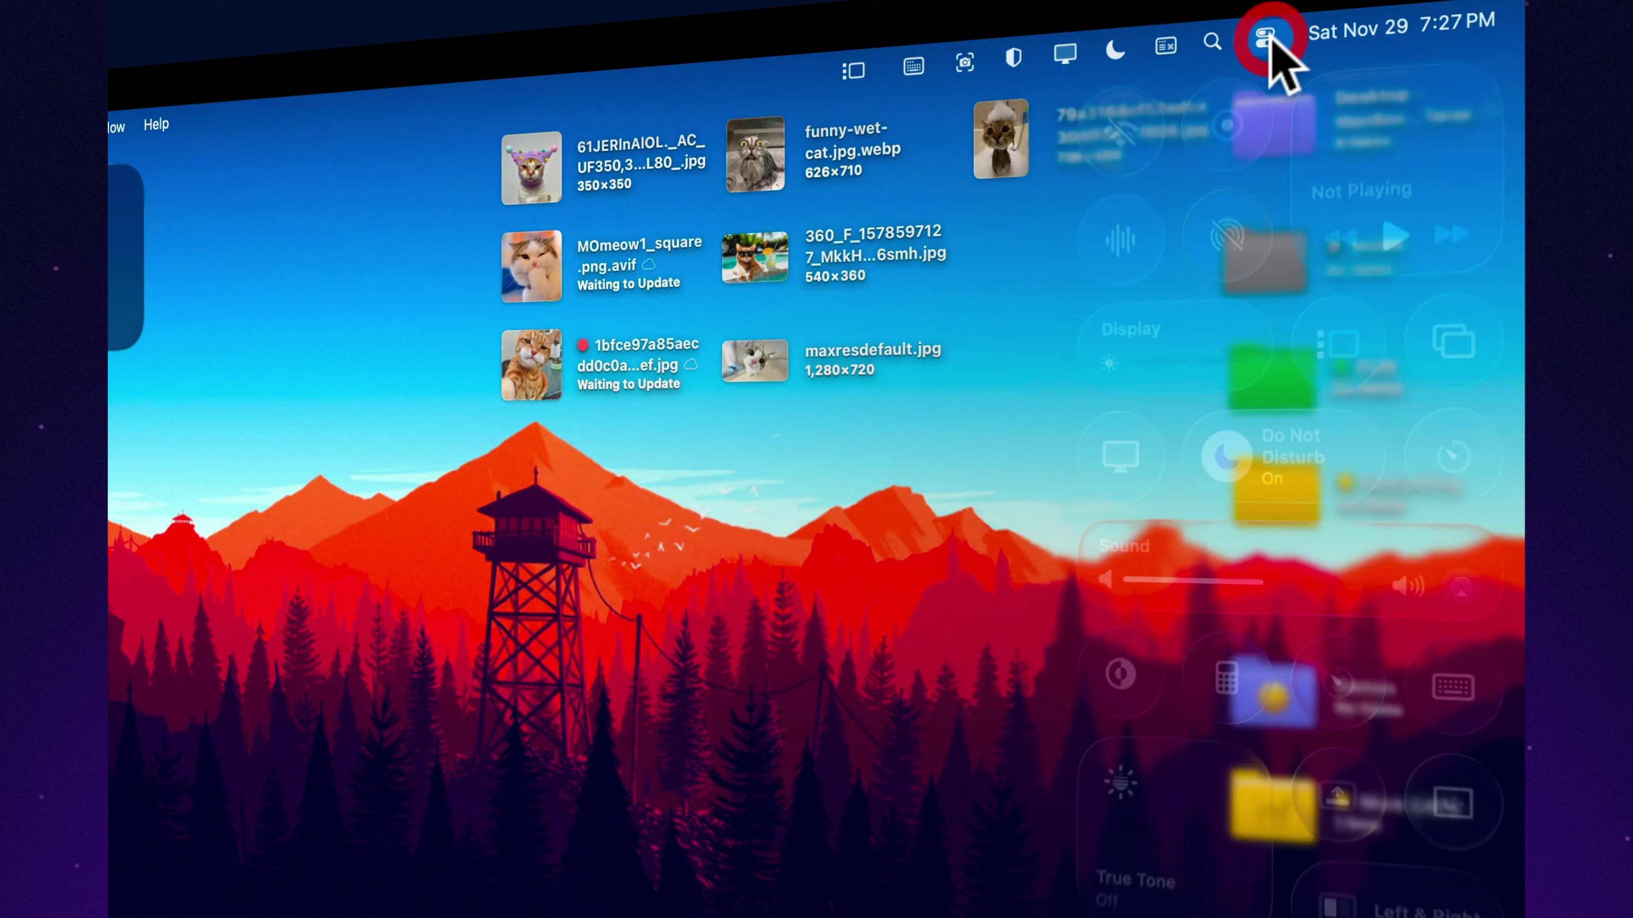
{"action": "left_click", "coordinate": [1234, 552]}
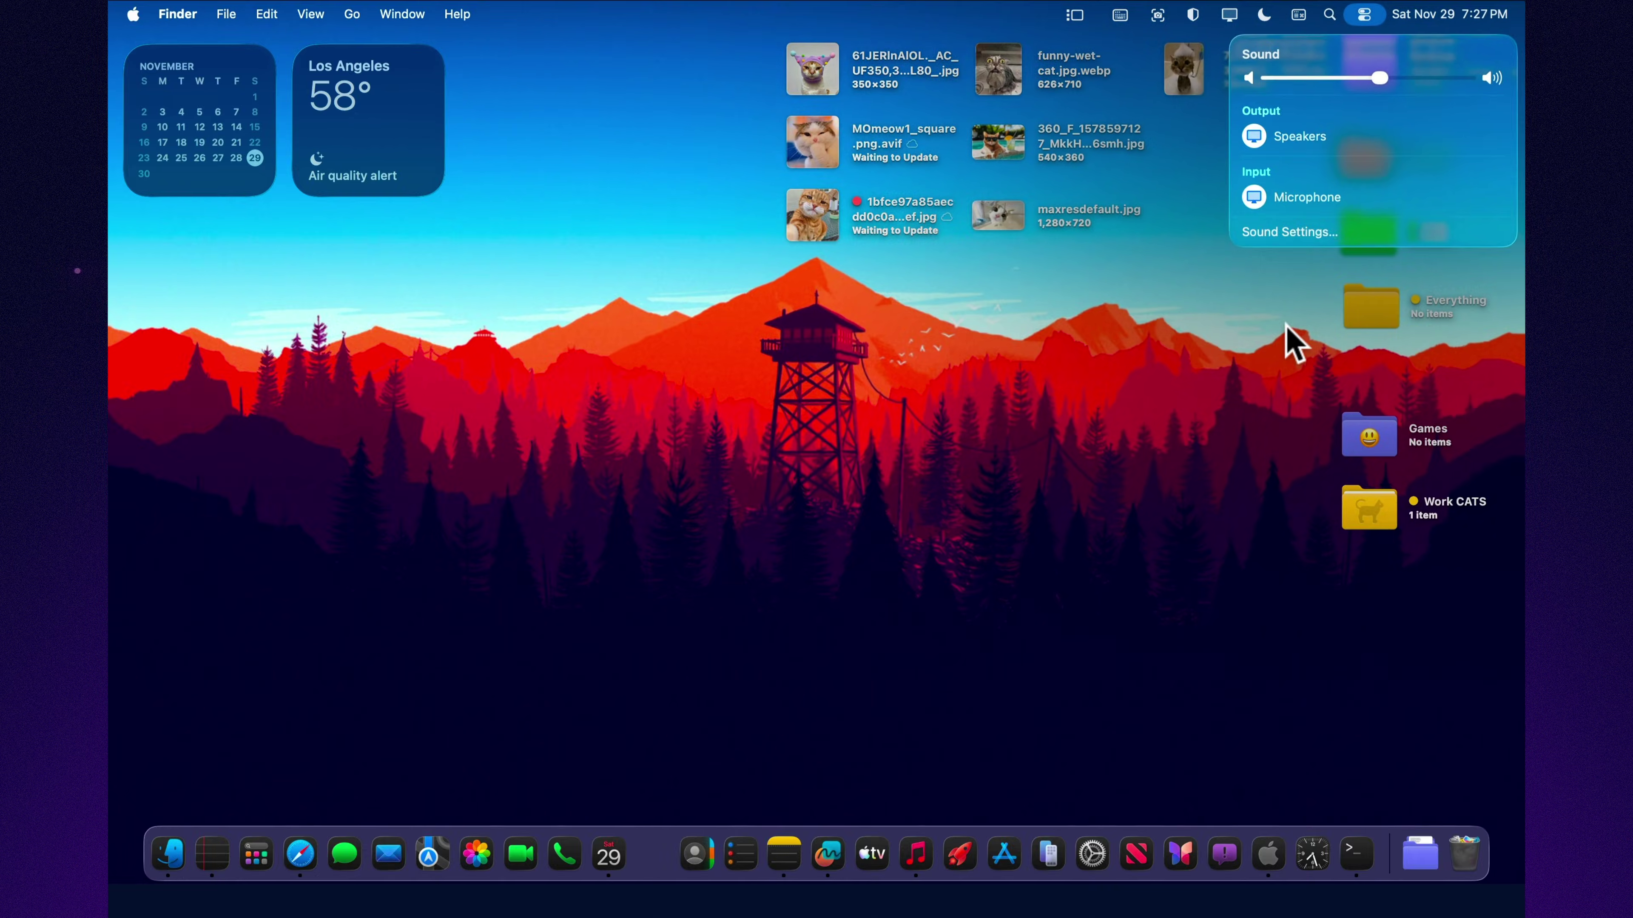
{"action": "left_click", "coordinate": [1292, 341]}
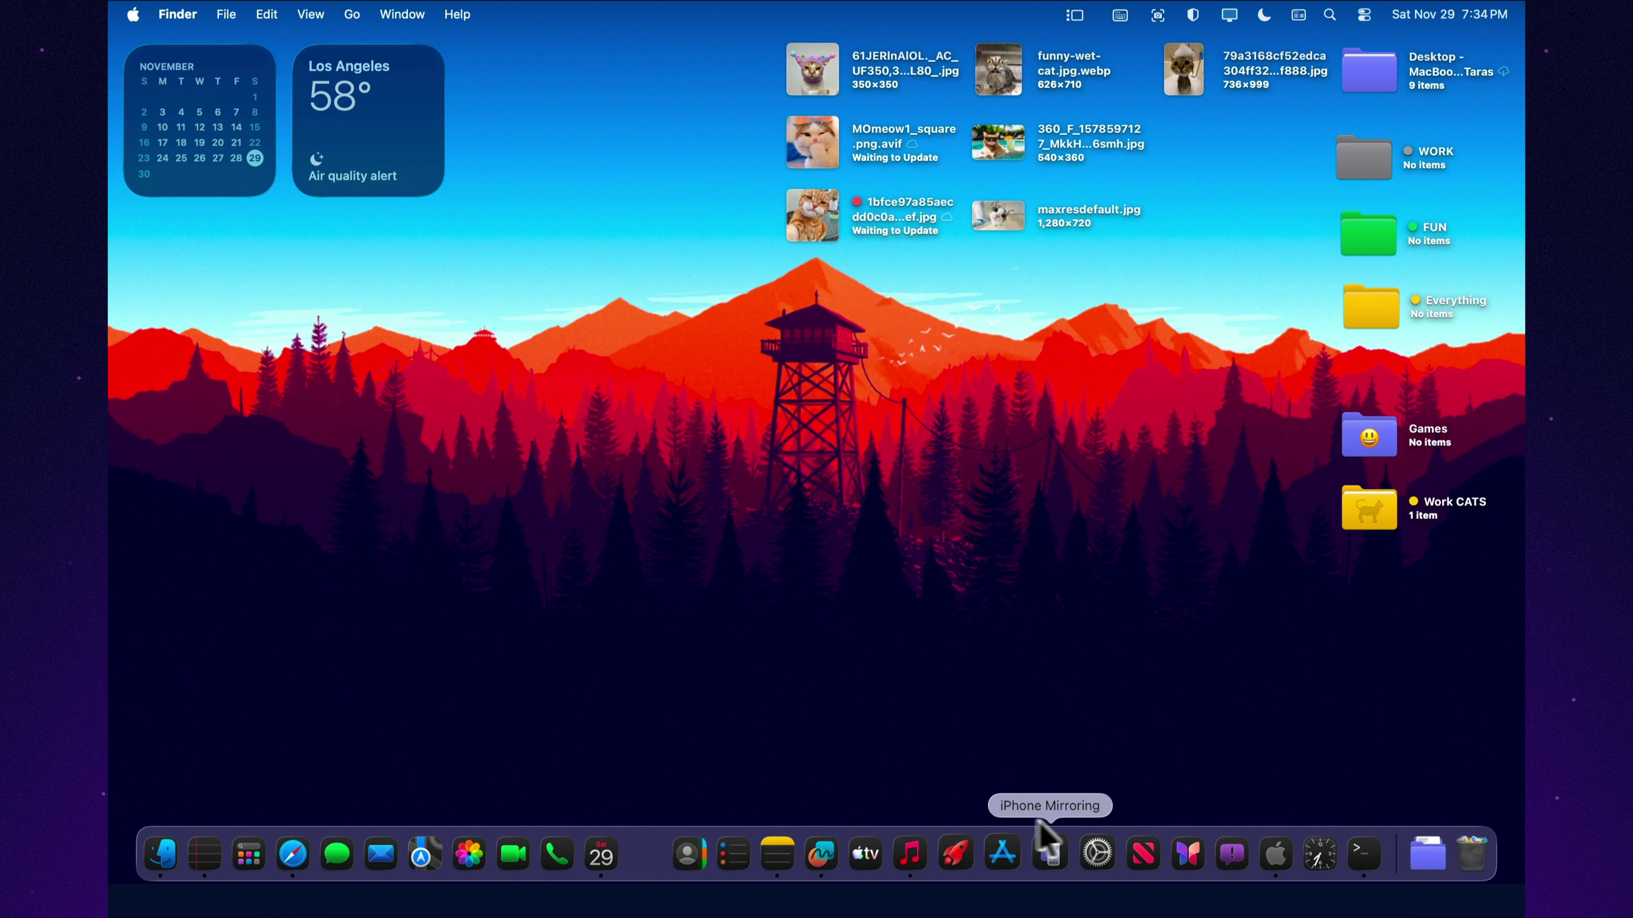
- Replace the Apple Account picture with the star-eyed fox Memoji and save it
{"action": "left_click", "coordinate": [1088, 844]}
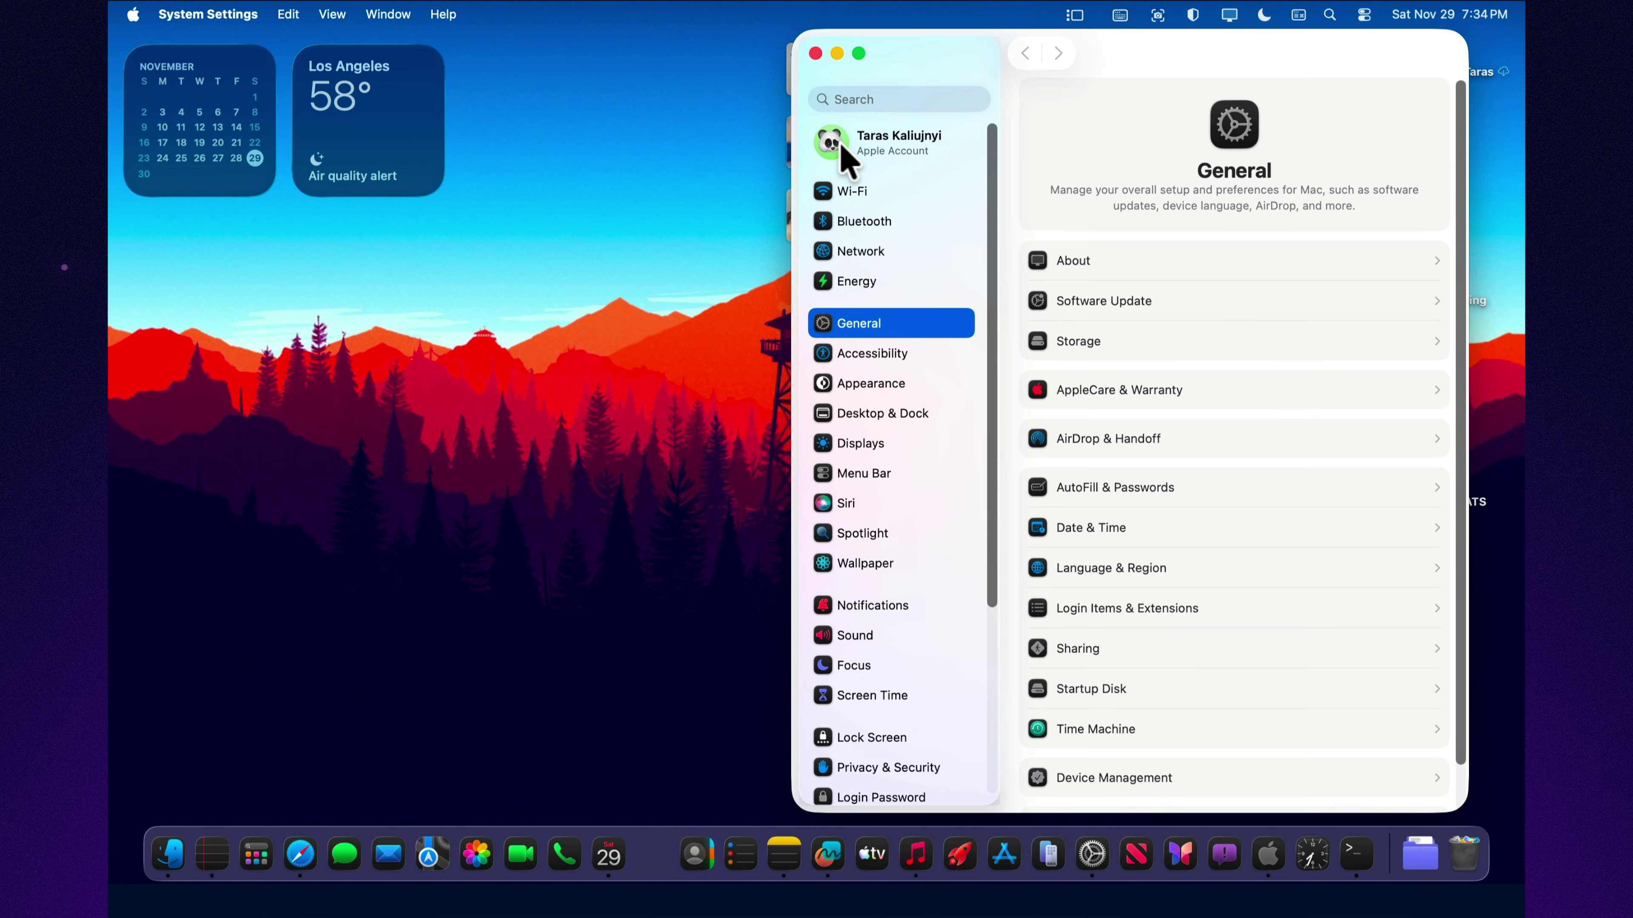
{"action": "left_click", "coordinate": [842, 147]}
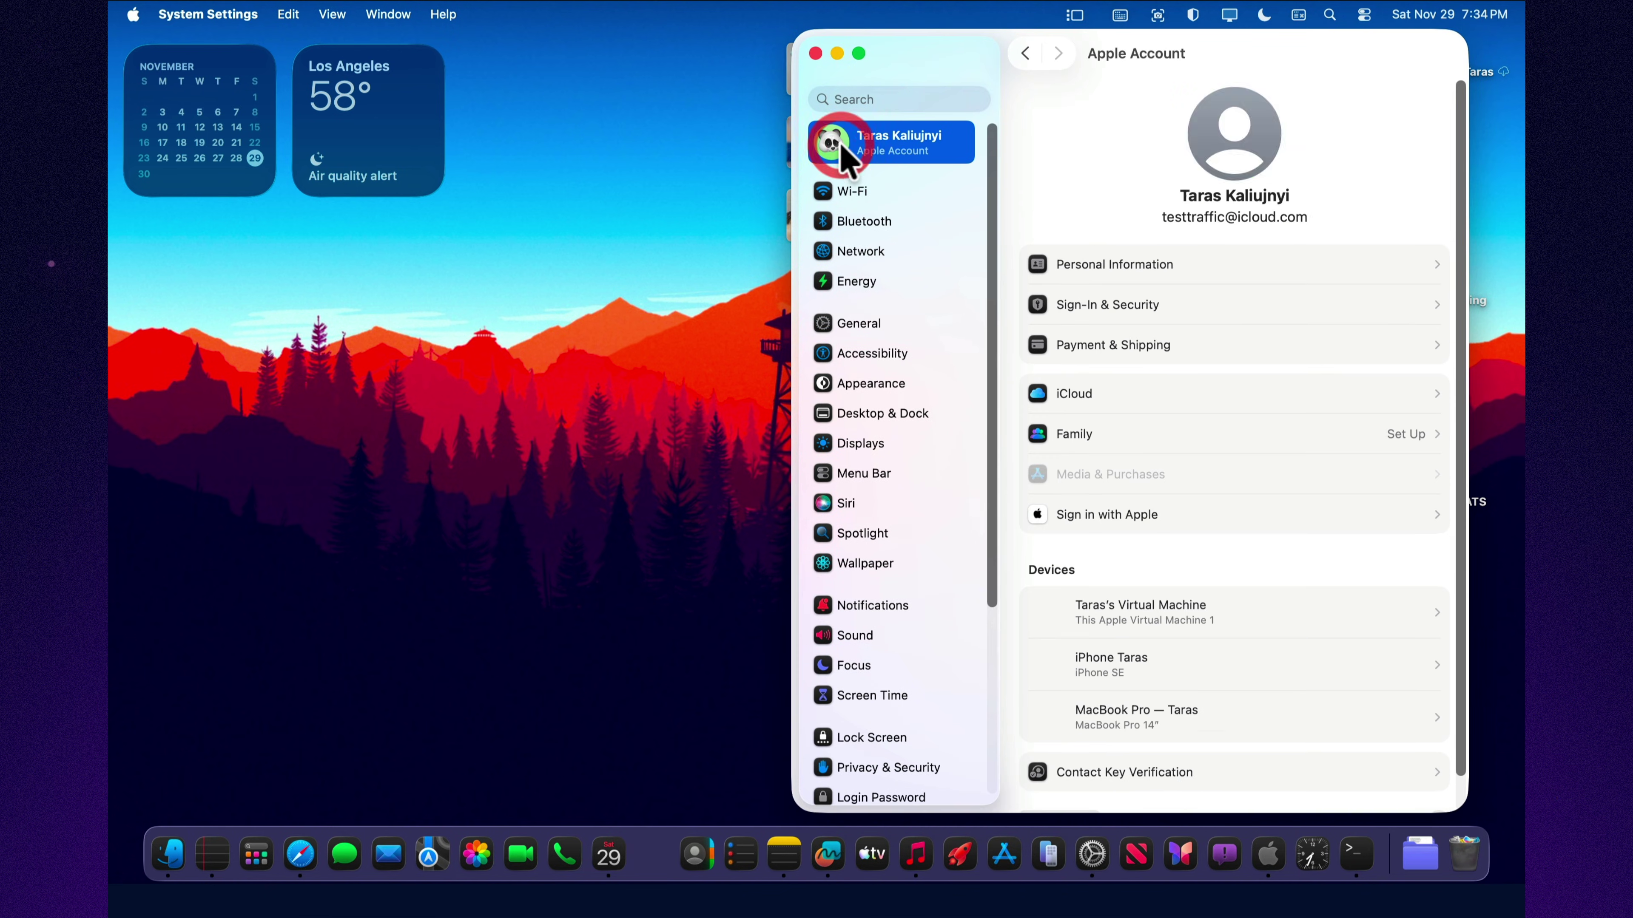
{"action": "left_click", "coordinate": [1231, 167]}
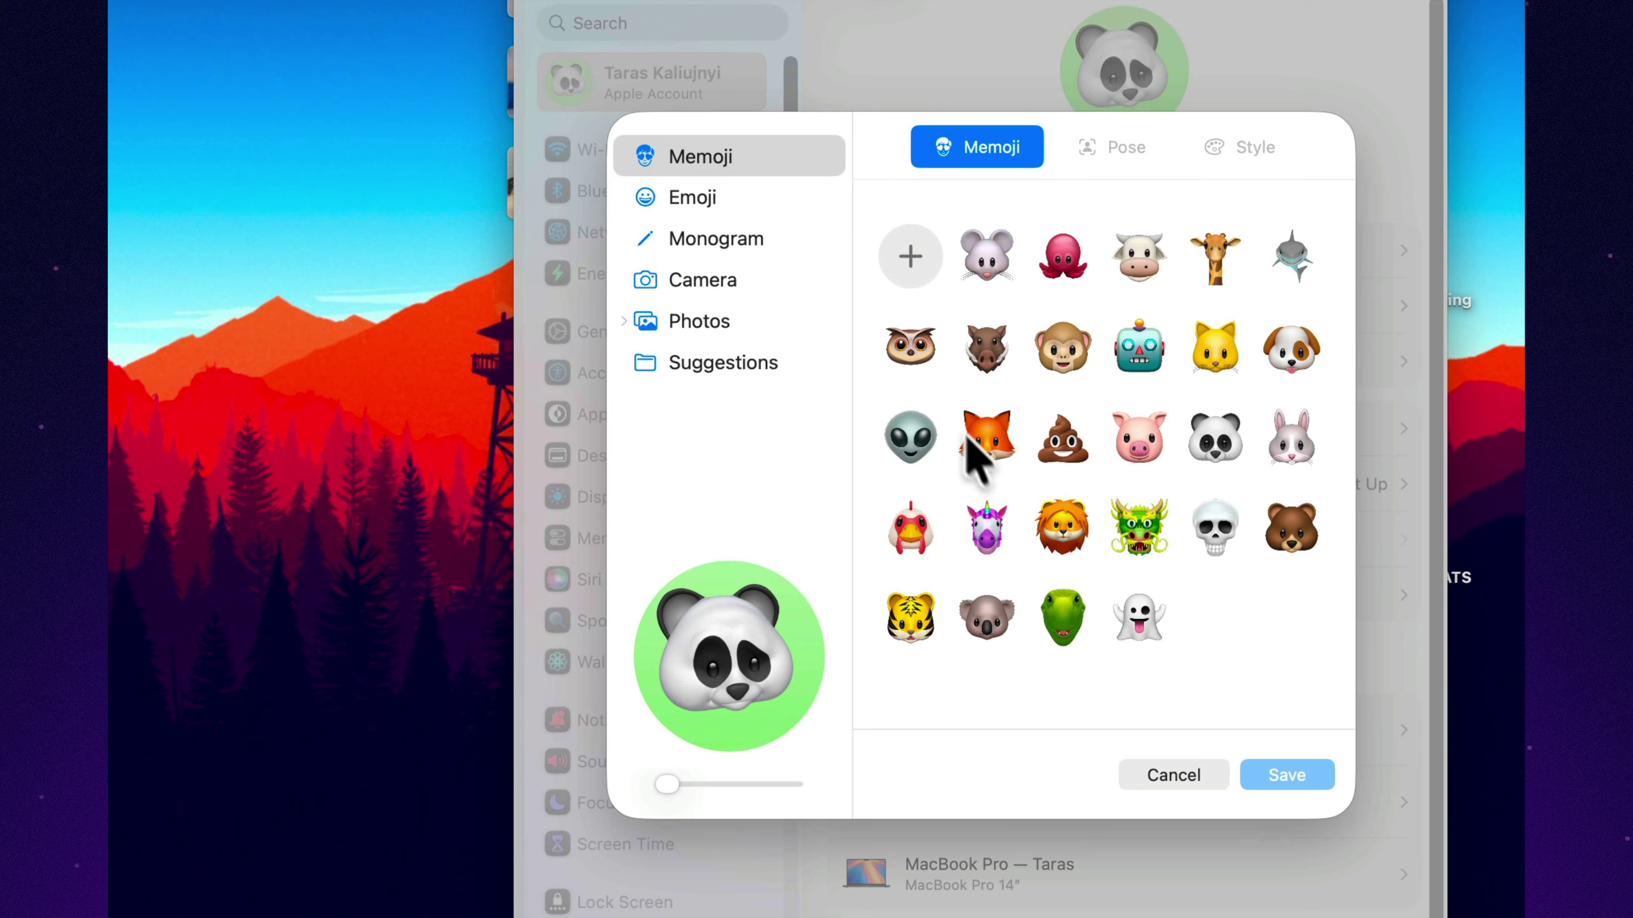
{"action": "left_click", "coordinate": [981, 447]}
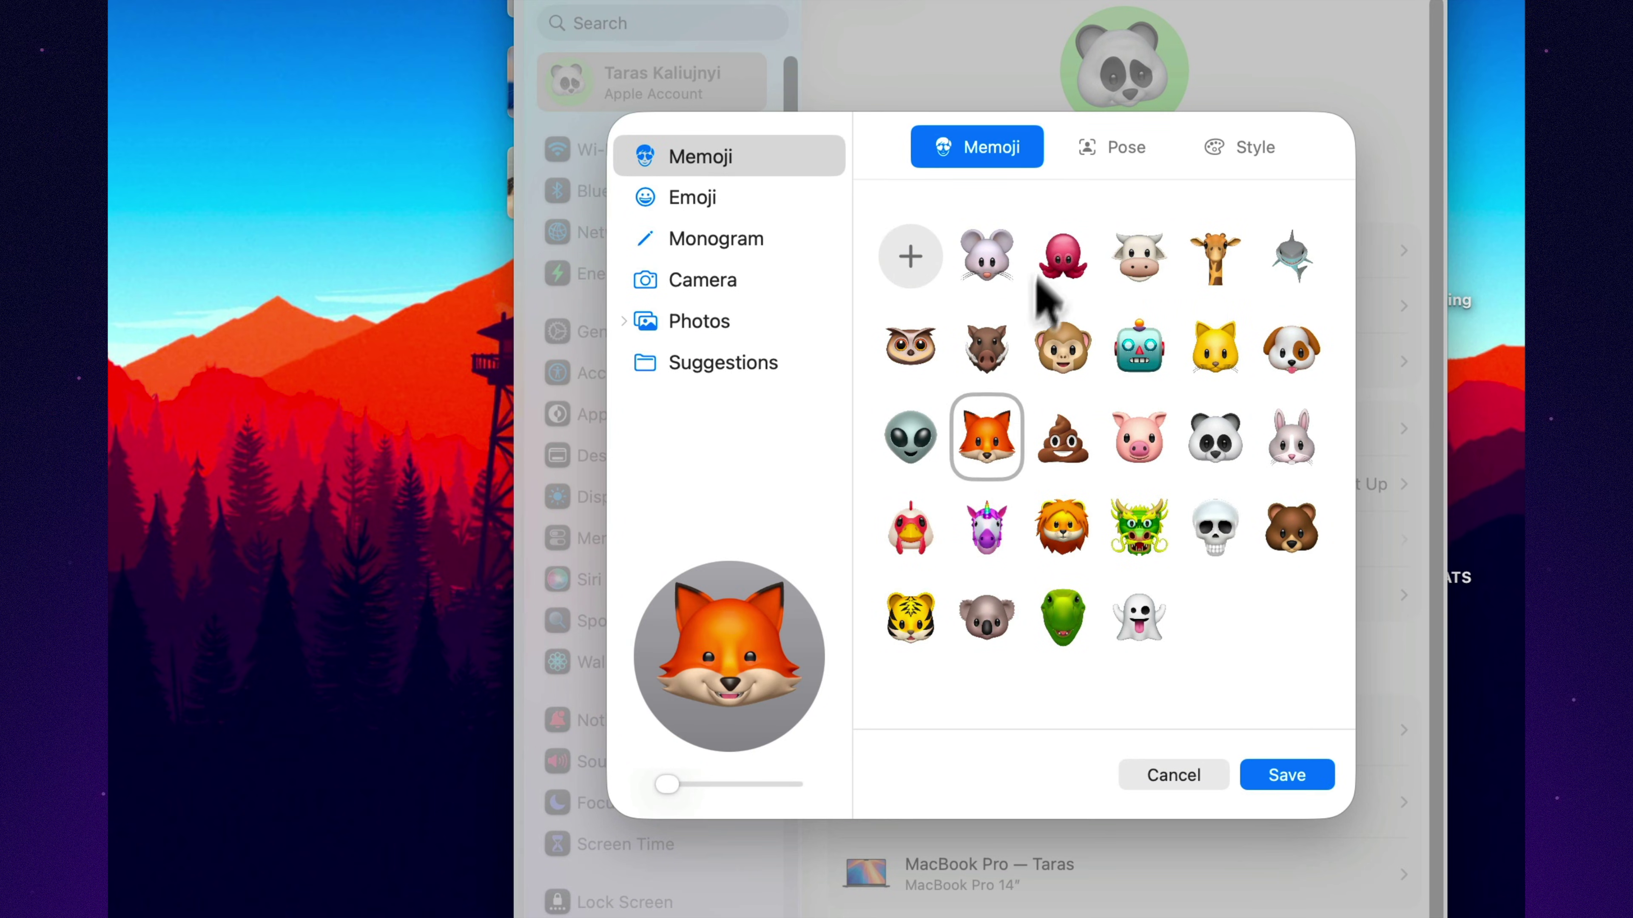
{"action": "left_click", "coordinate": [1108, 151]}
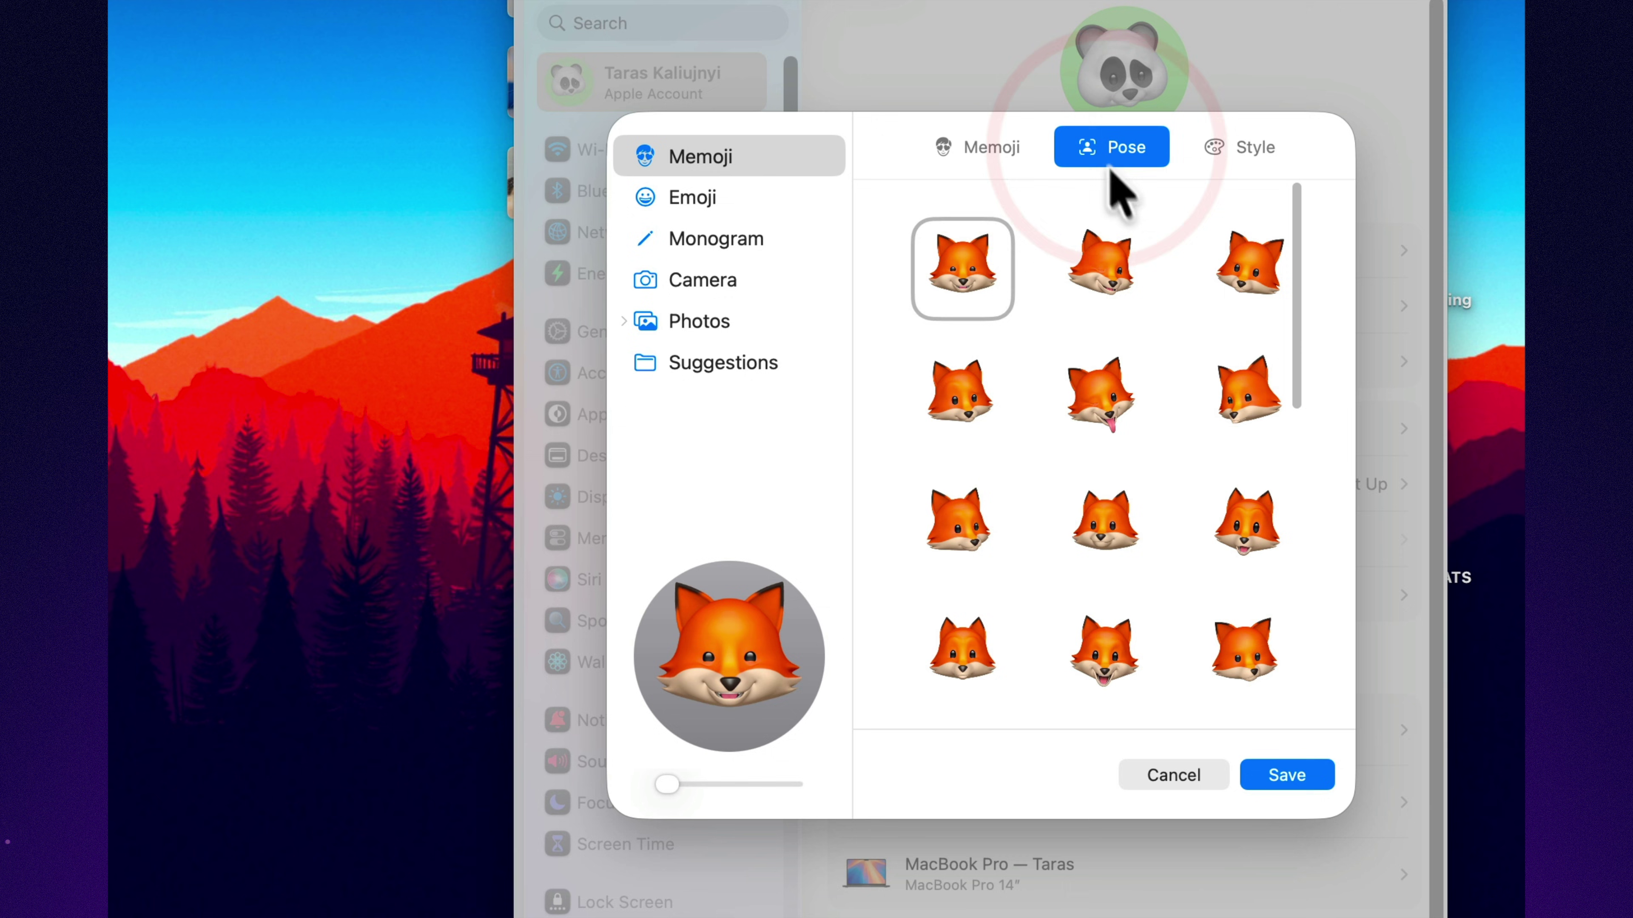
{"action": "left_click_drag", "start_coordinate": [1297, 301], "coordinate": [1272, 500]}
{"action": "left_click", "coordinate": [1103, 479]}
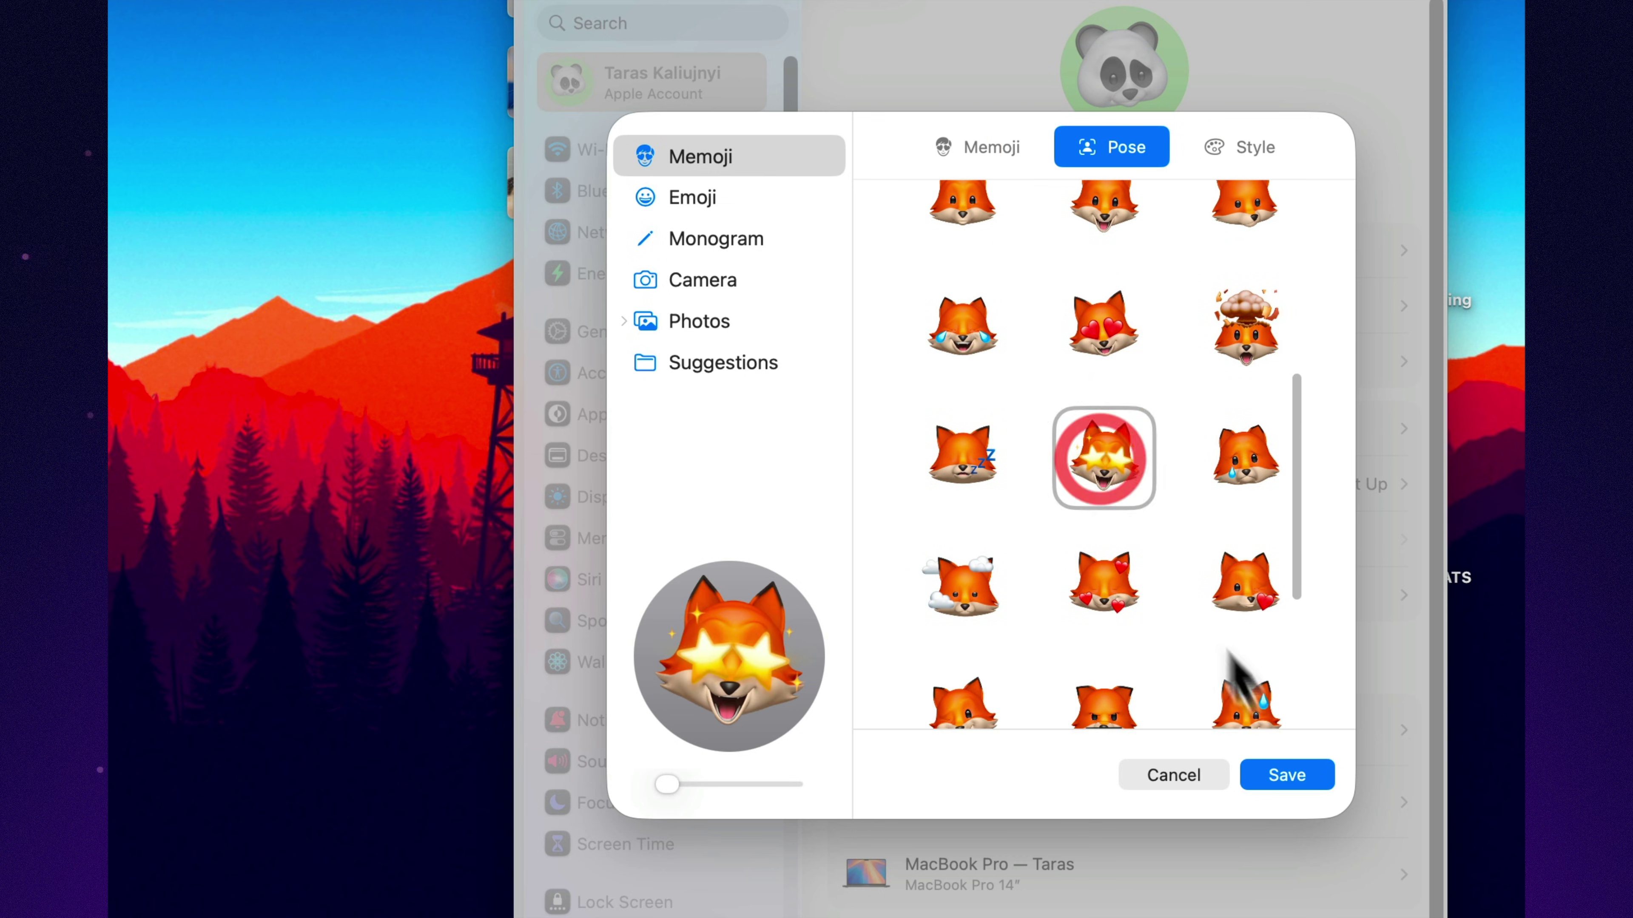
{"action": "left_click", "coordinate": [1288, 782]}
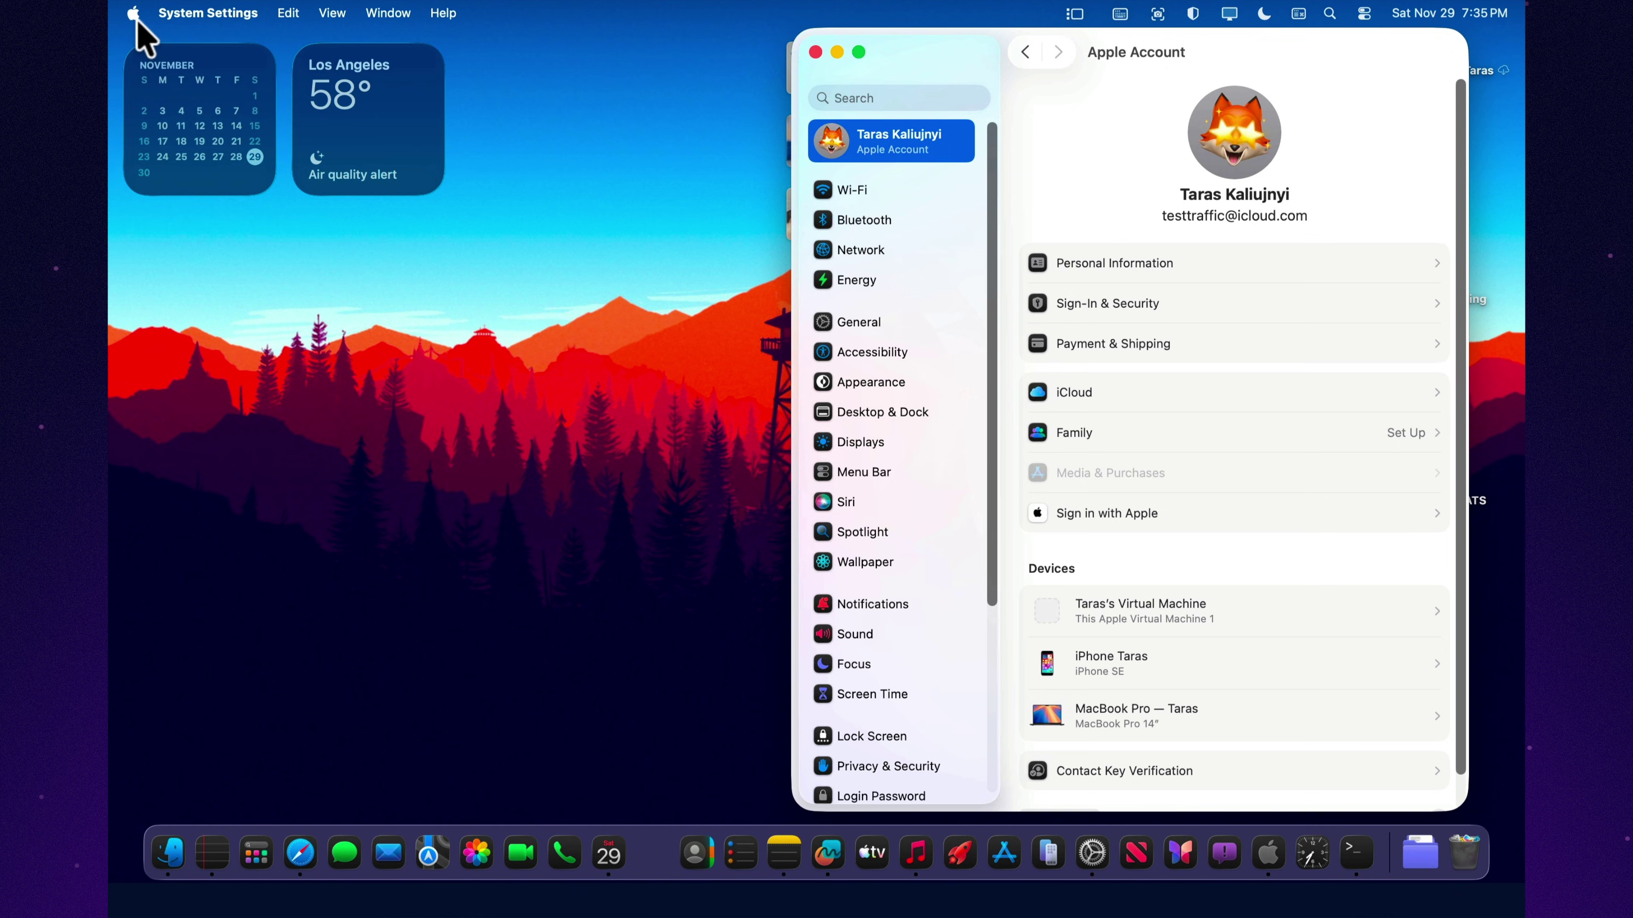
- Lock the Mac from the Apple menu, then unlock it with the account password
{"action": "left_click", "coordinate": [133, 13]}
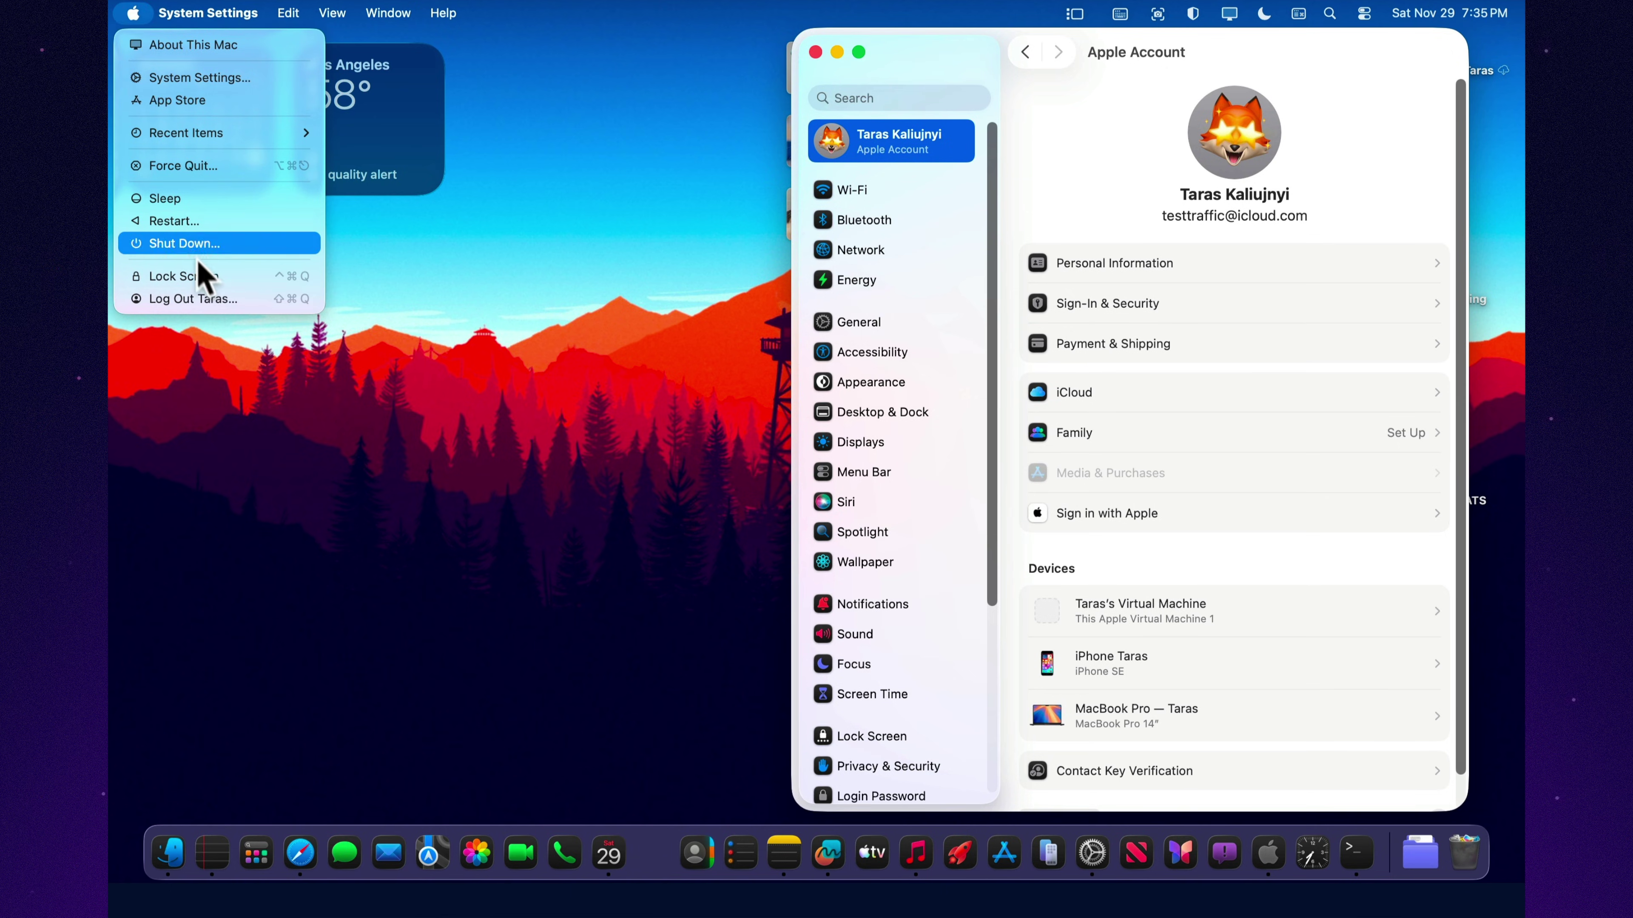
{"action": "left_click", "coordinate": [200, 275]}
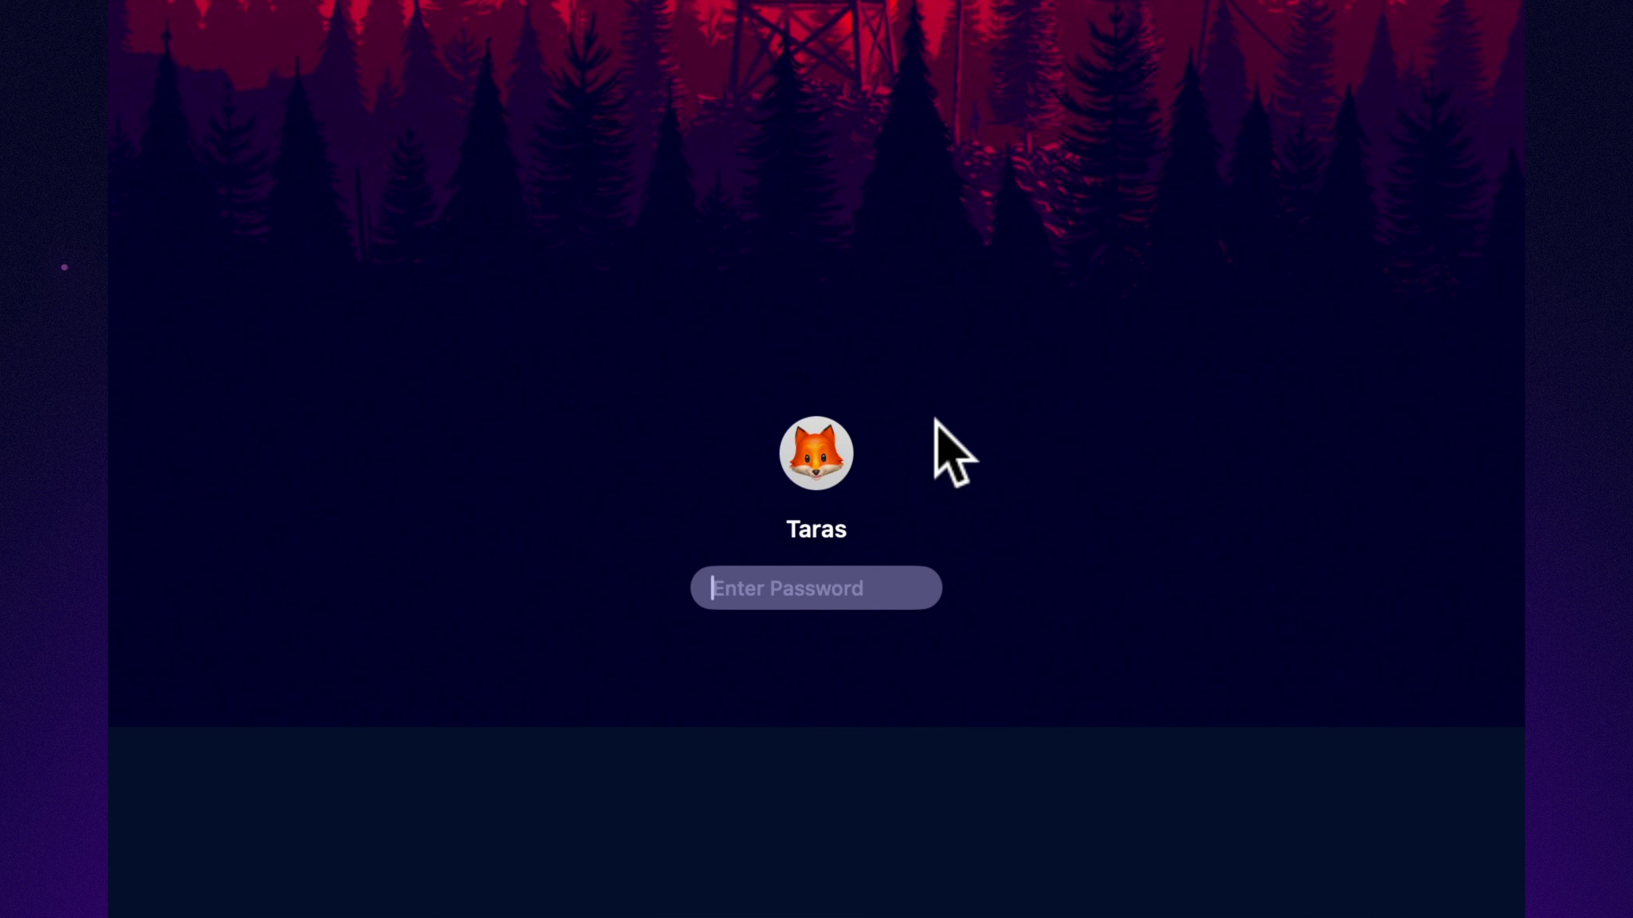
{"action": "left_click", "coordinate": [798, 595]}
{"action": "type", "text": "••"}
{"action": "key", "text": "Return"}
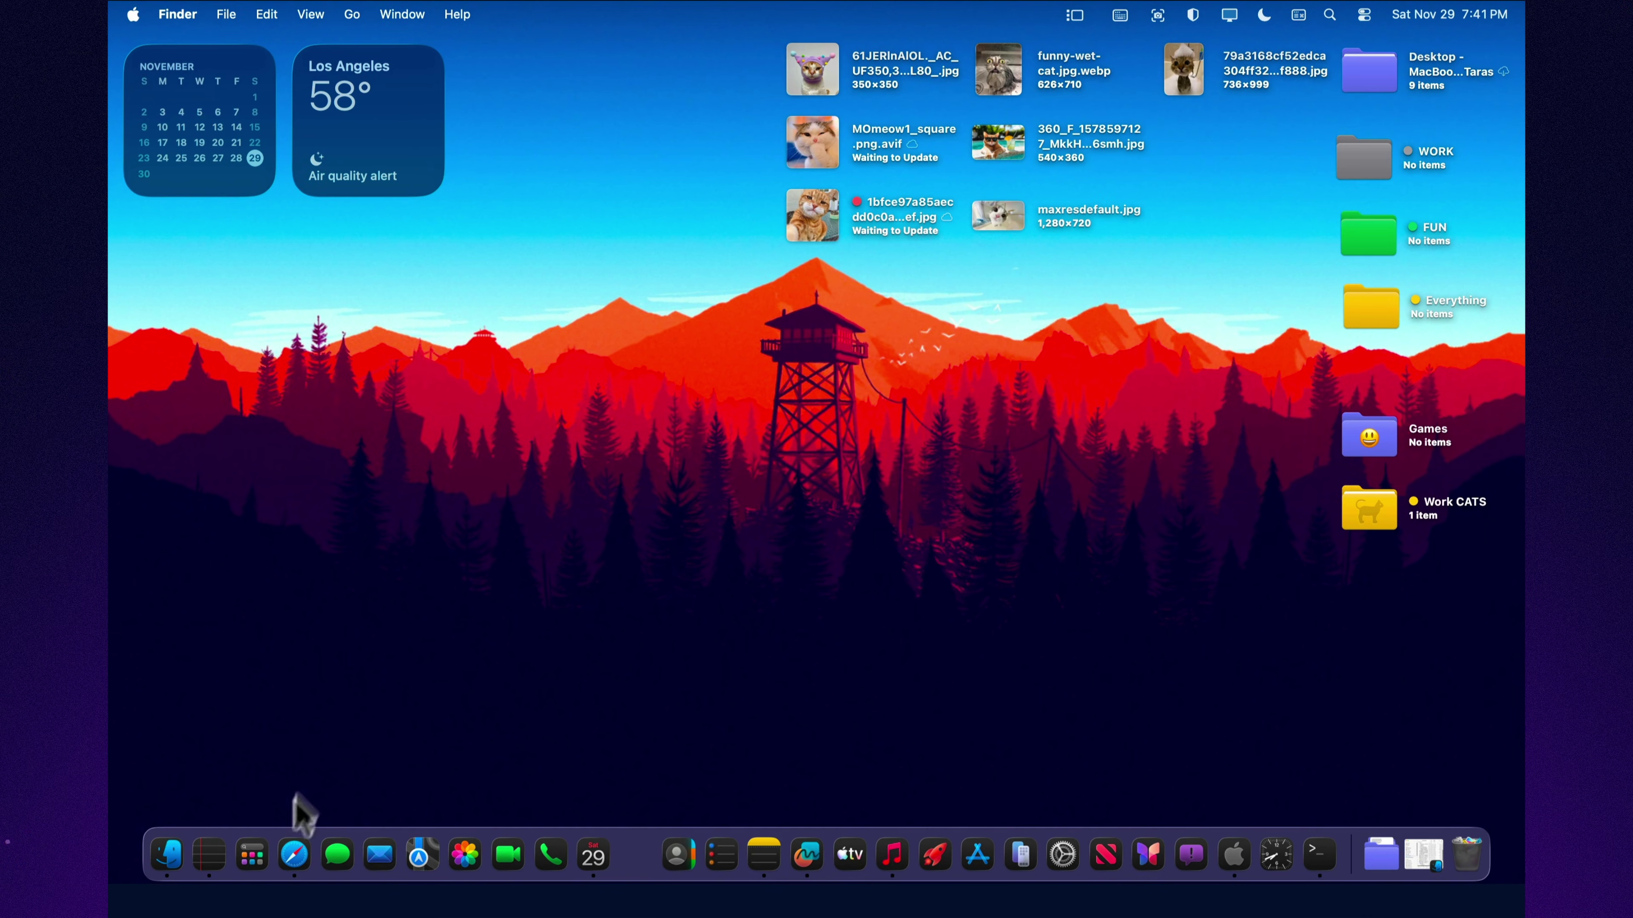
- Open the taras-tahoe home folder, widen it to show Kind, then tile it left, right, full-screen and top-left
{"action": "left_click", "coordinate": [1416, 855]}
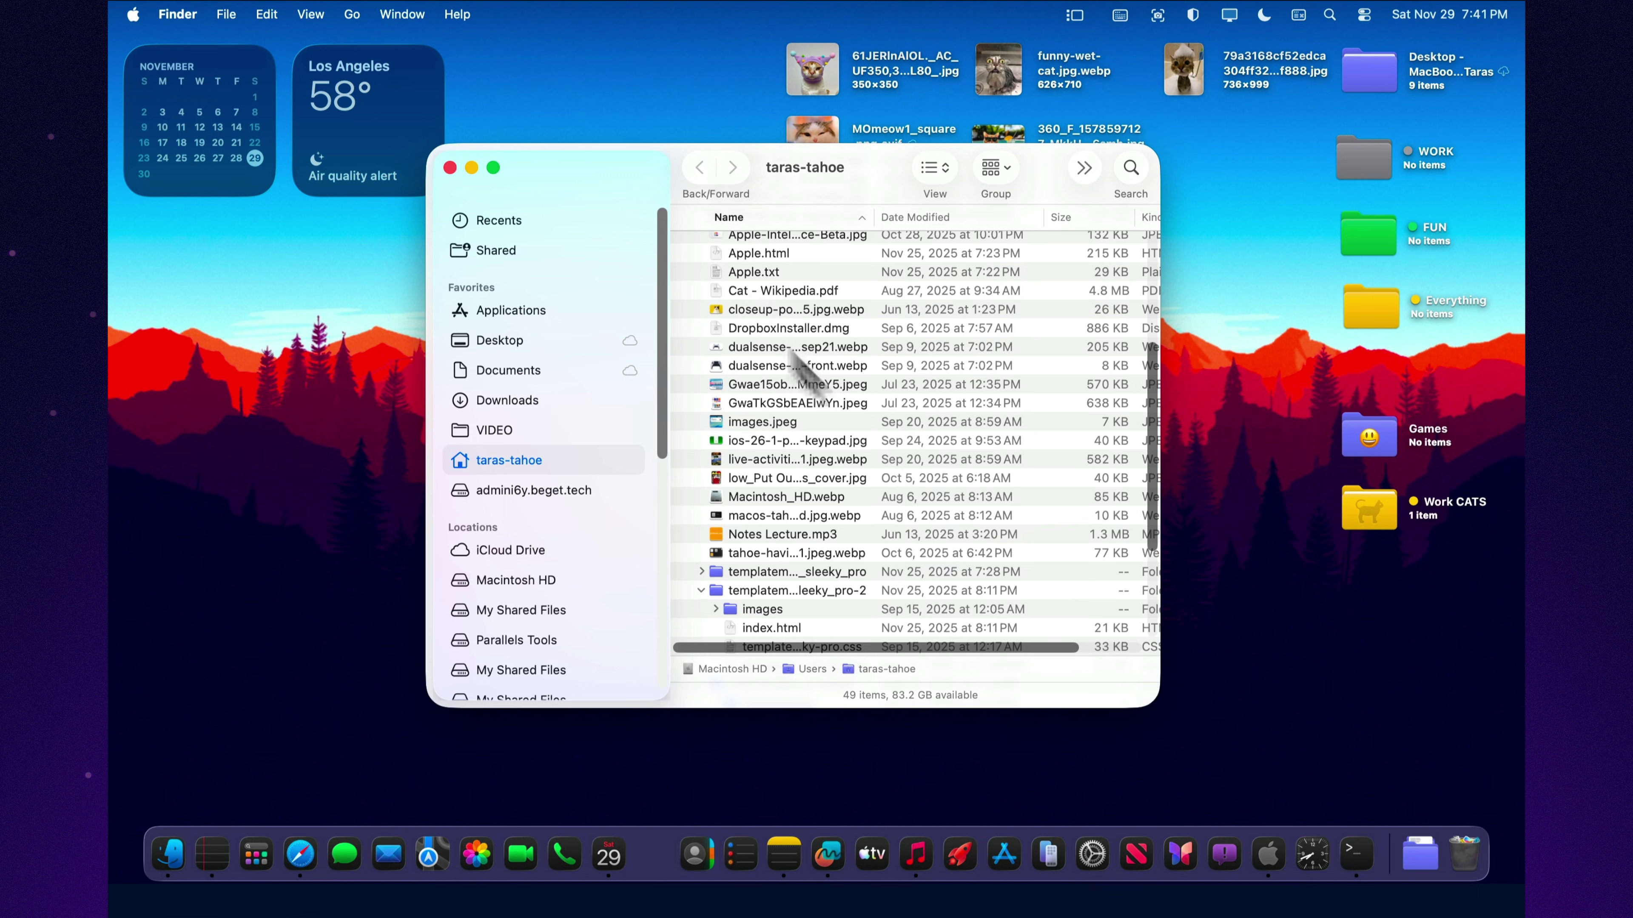
{"action": "left_click_drag", "start_coordinate": [1162, 700], "coordinate": [1211, 714]}
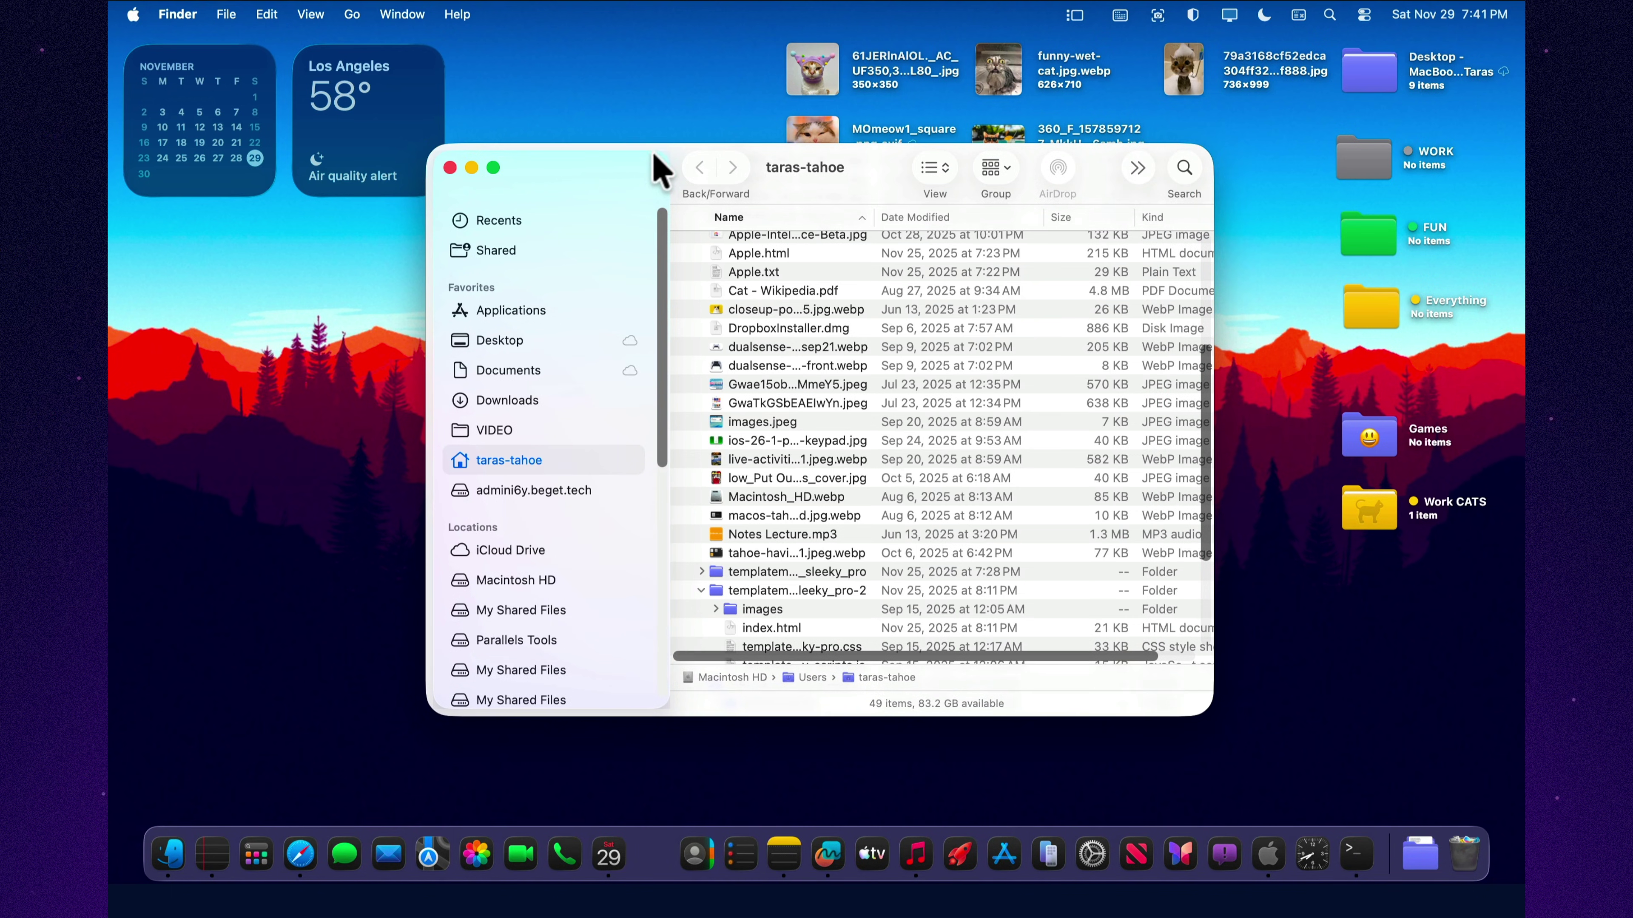
{"action": "left_click_drag", "start_coordinate": [659, 160], "coordinate": [114, 233]}
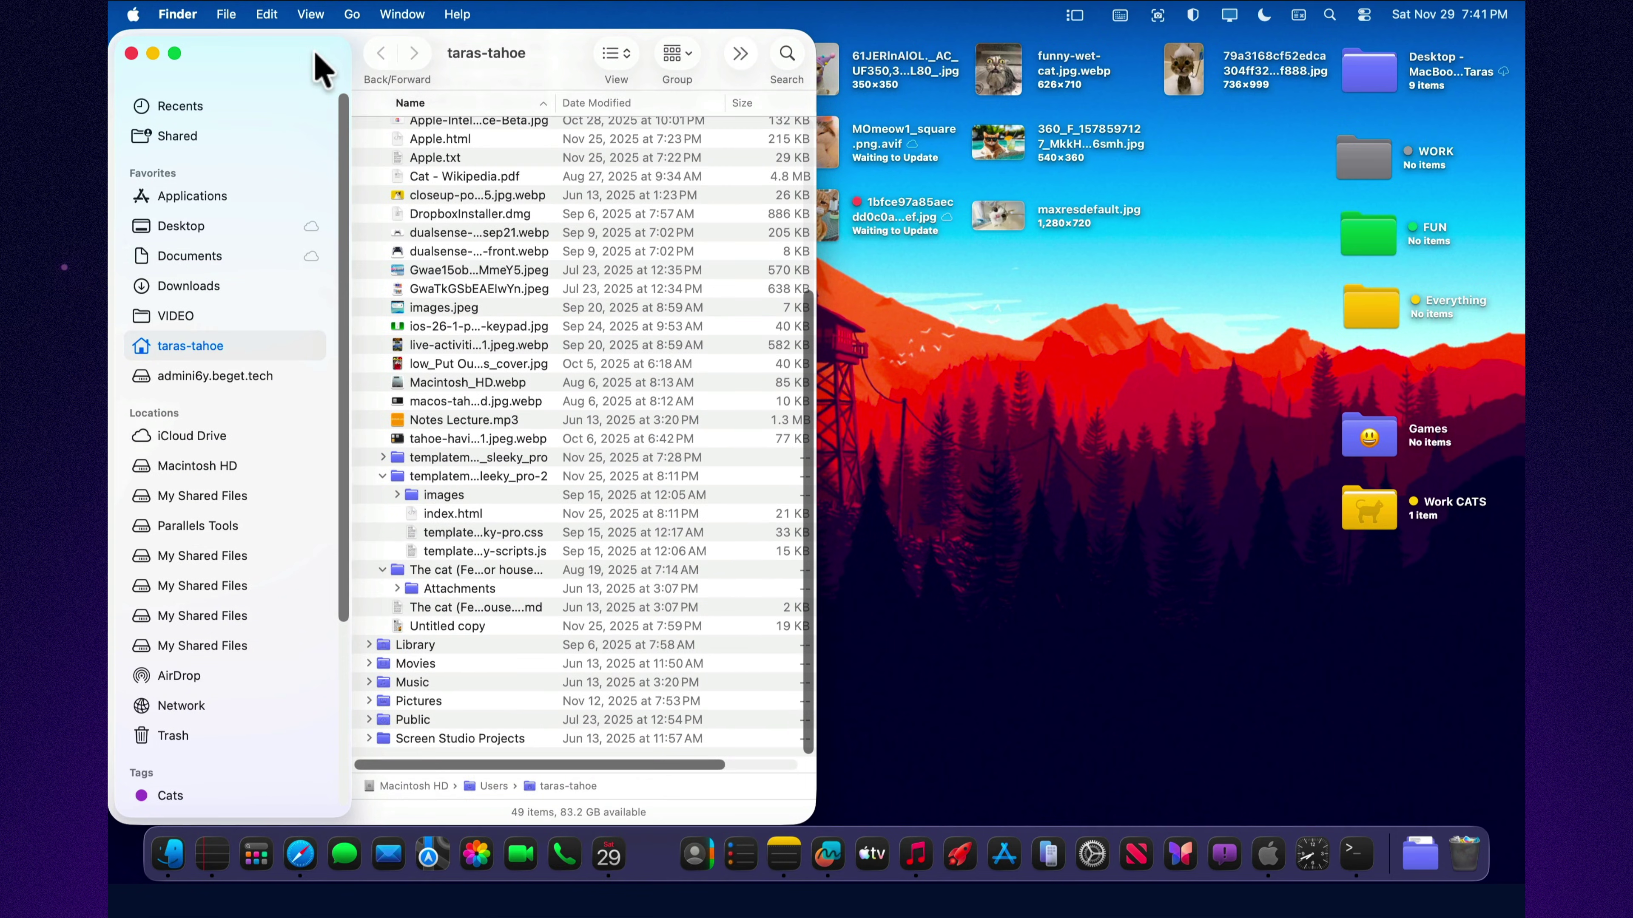
{"action": "left_click_drag", "start_coordinate": [319, 68], "coordinate": [1044, 7]}
{"action": "left_click_drag", "start_coordinate": [990, 74], "coordinate": [789, 22]}
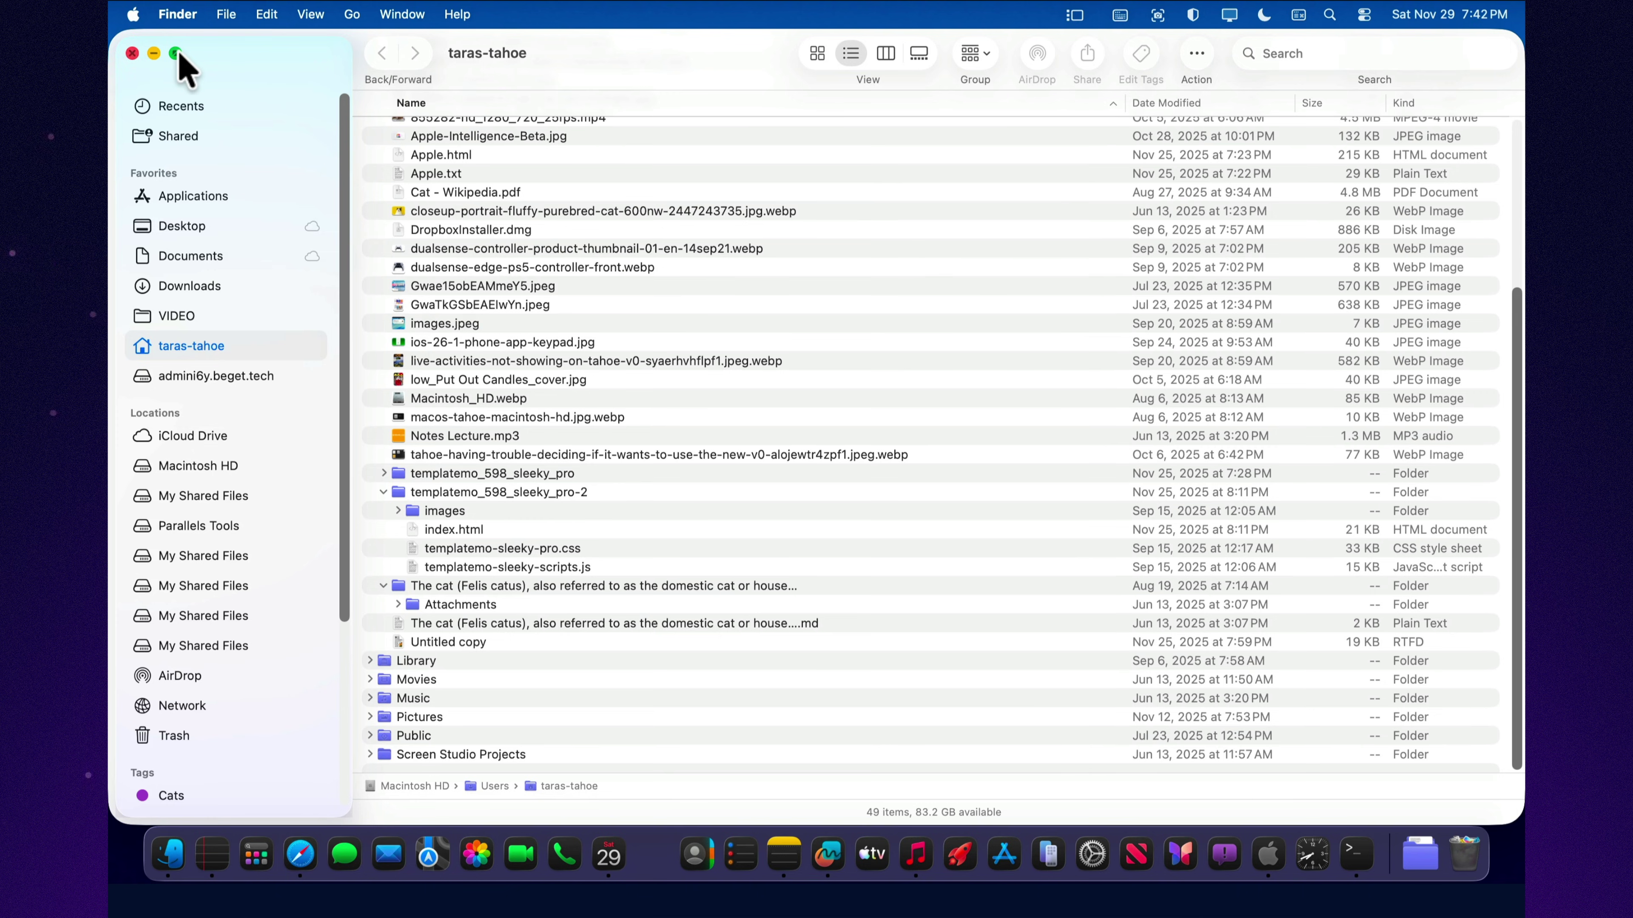
{"action": "mouse_move", "coordinate": [179, 56]}
{"action": "left_click", "coordinate": [327, 193]}
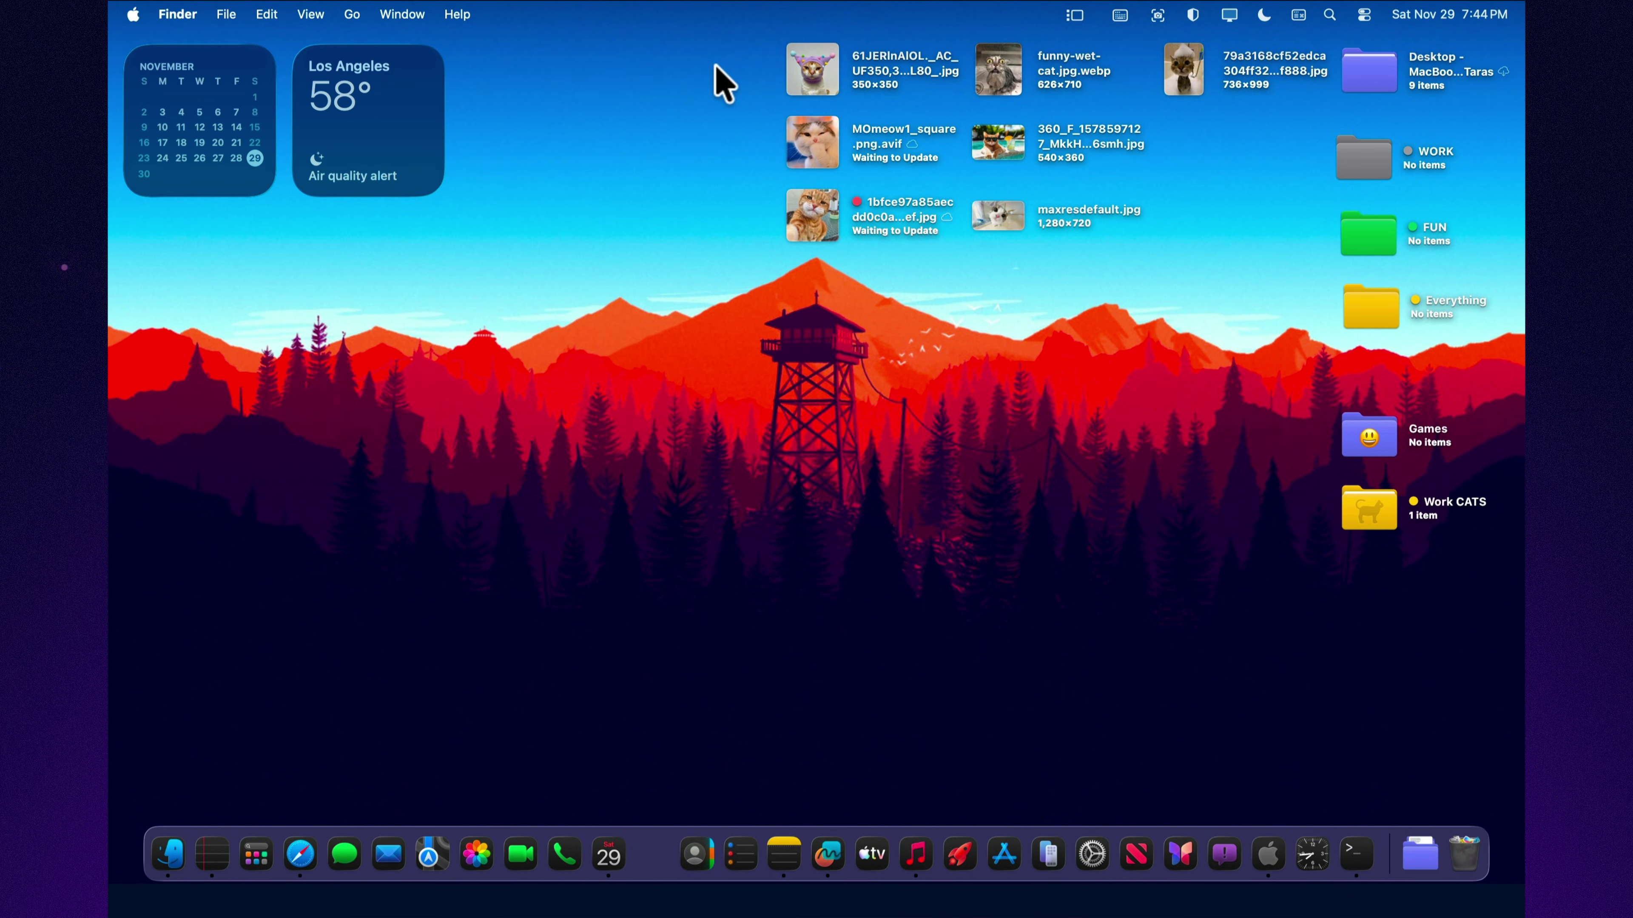
- Select the seven cat images, then turn on Use Stacks from the desktop's context menu
{"action": "left_click_drag", "start_coordinate": [732, 70], "coordinate": [1273, 264]}
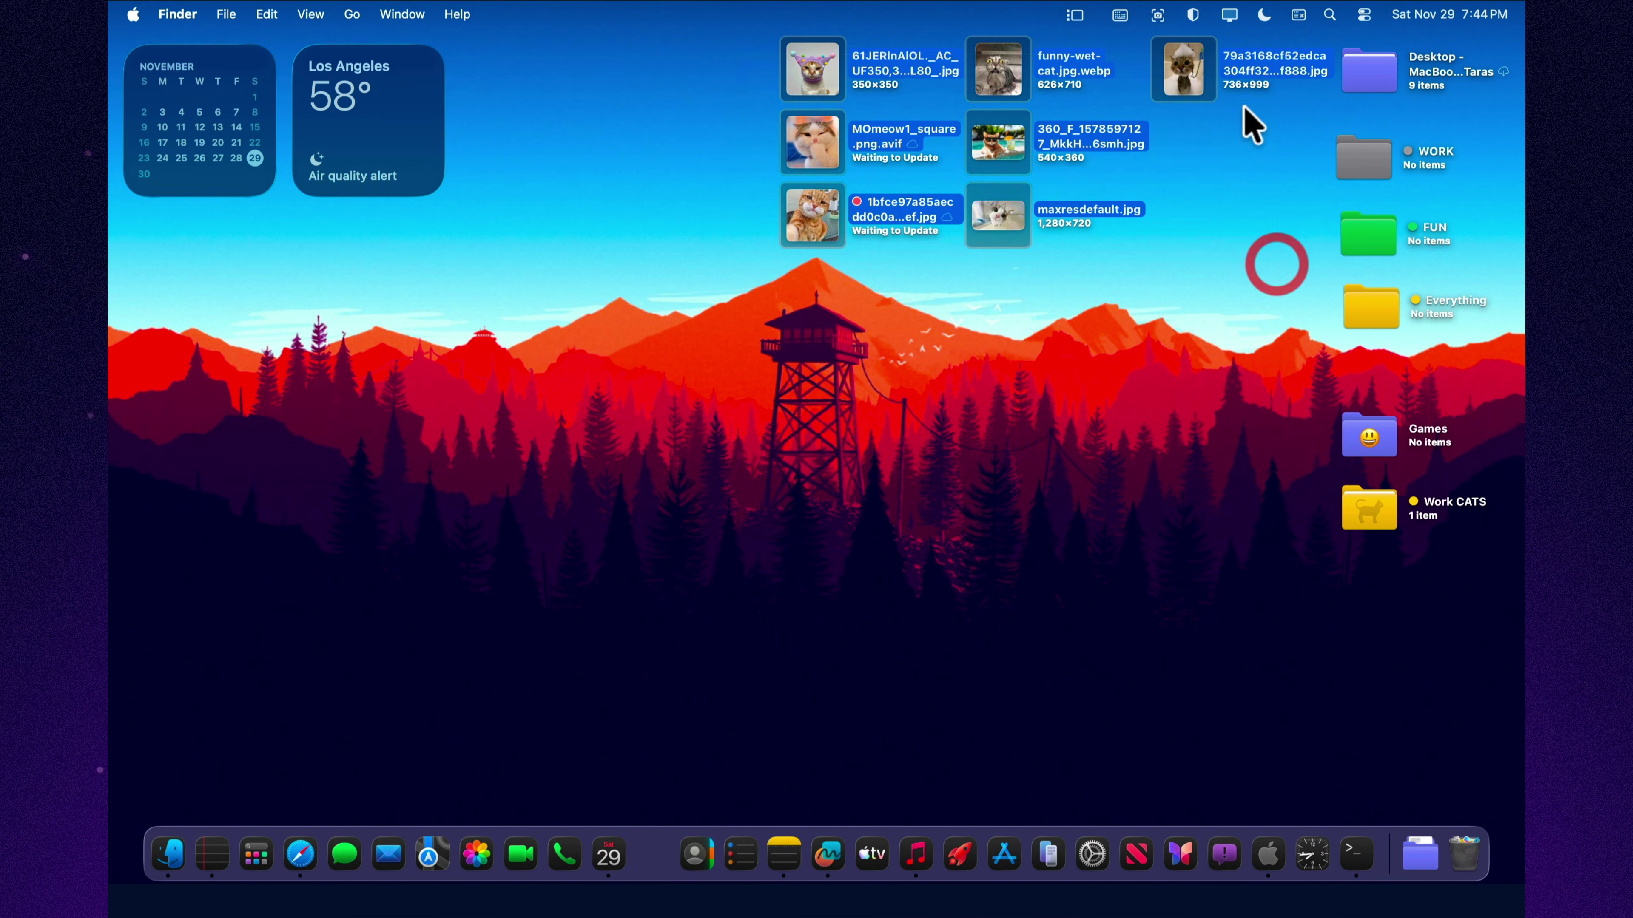
{"action": "right_click", "coordinate": [1185, 71]}
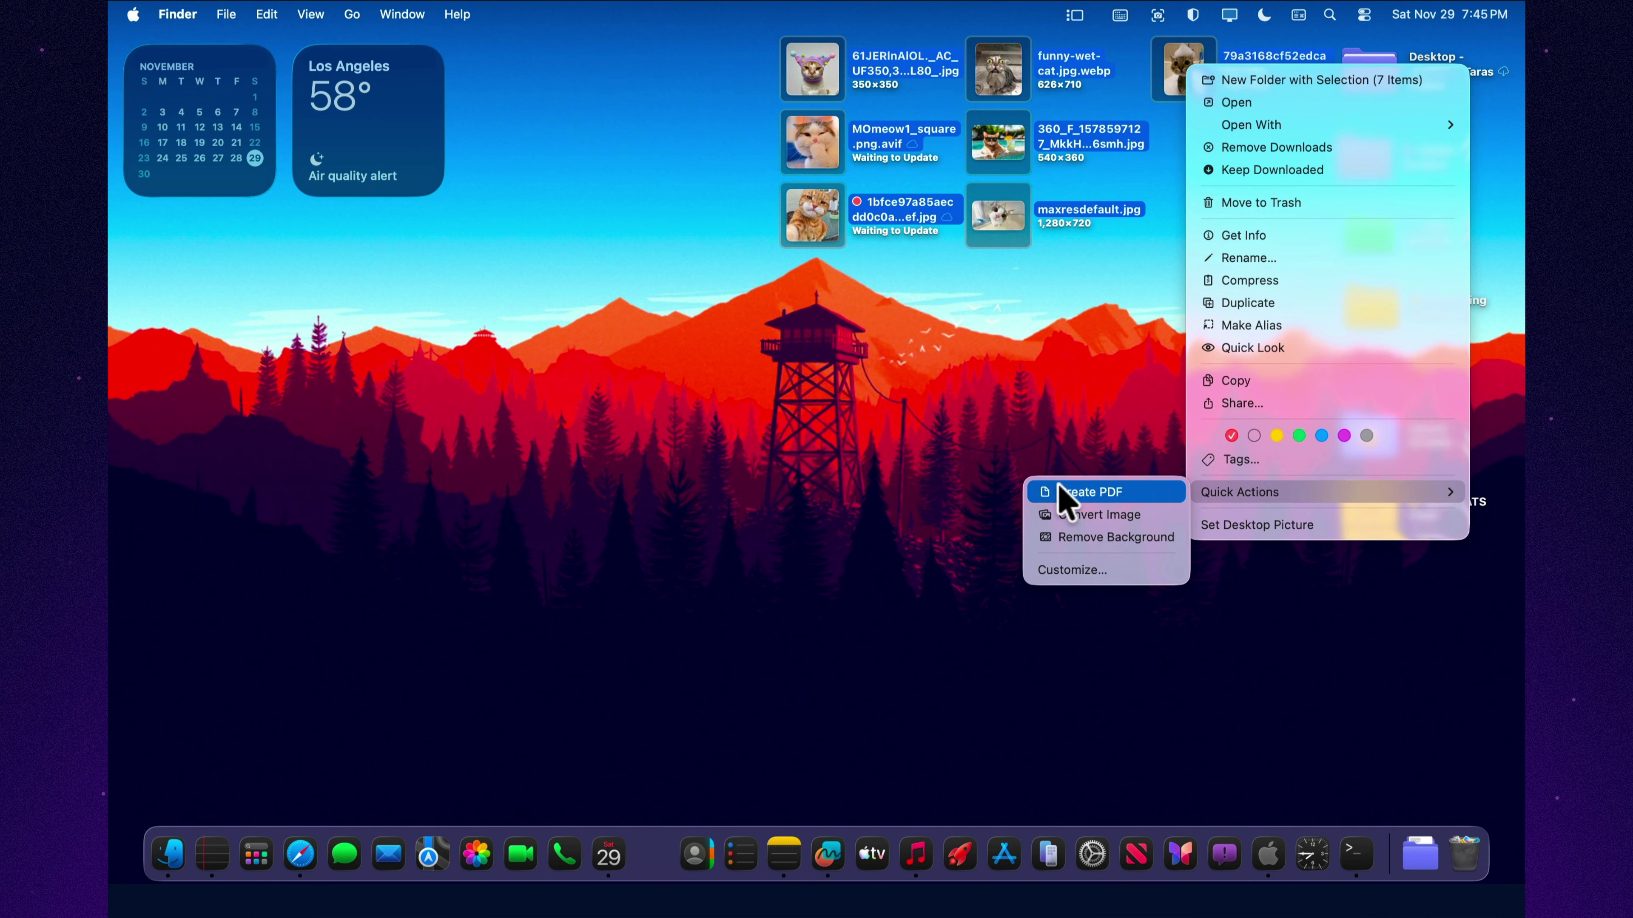
{"action": "left_click", "coordinate": [921, 424]}
{"action": "right_click", "coordinate": [994, 401]}
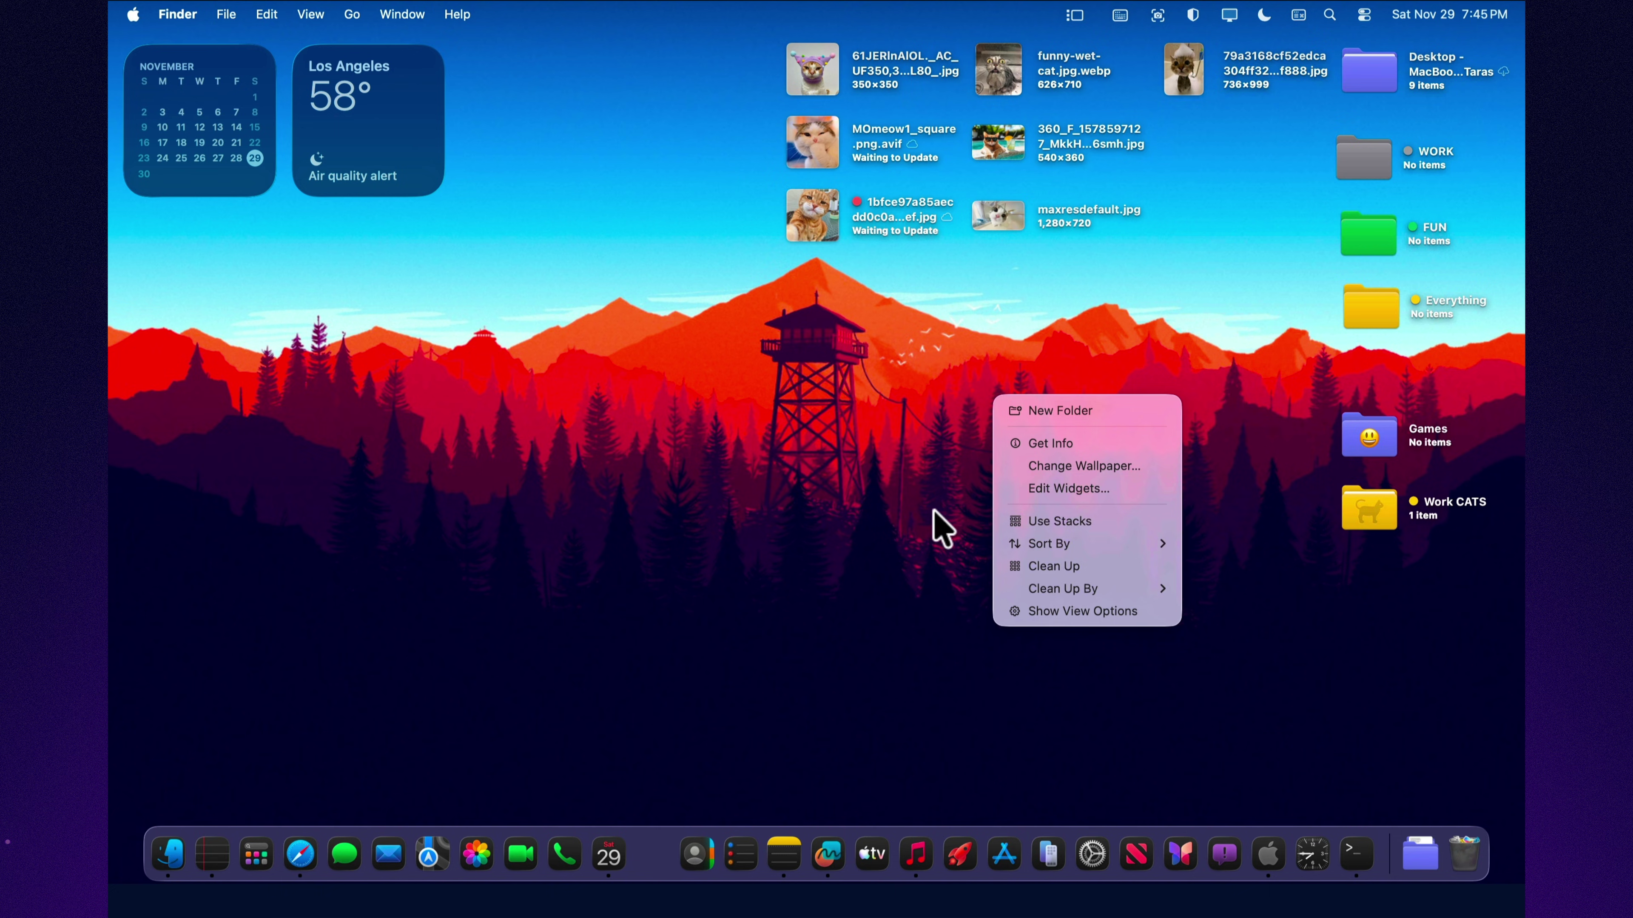
{"action": "left_click", "coordinate": [1028, 520]}
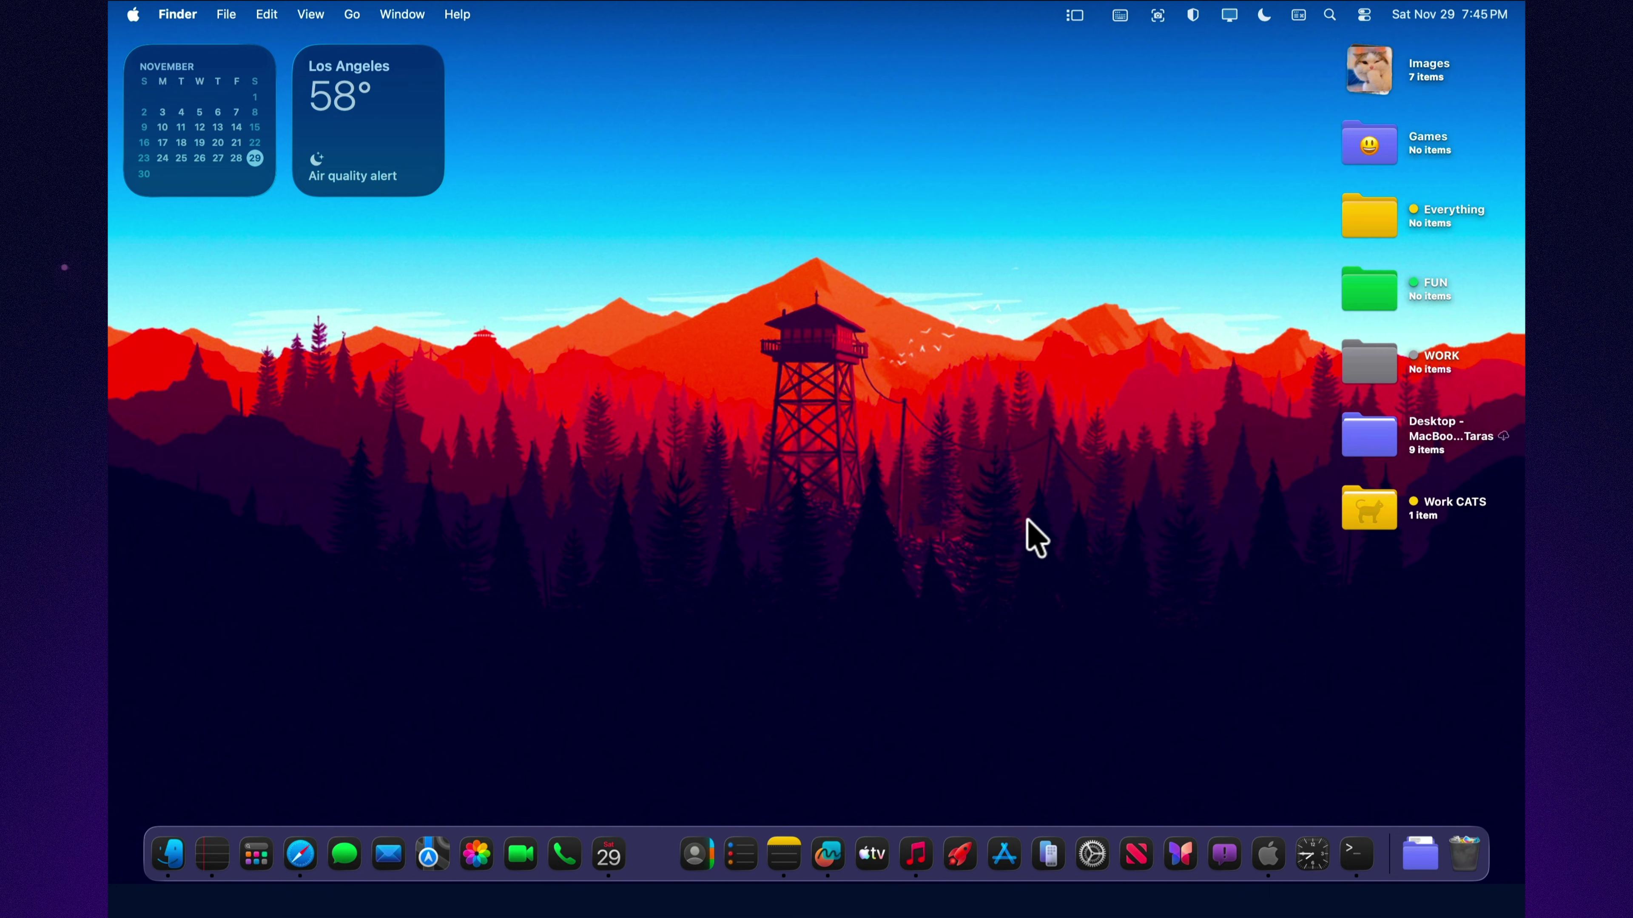
- Expand and collapse the Images stack twice to preview its cat images
{"action": "left_click", "coordinate": [1366, 66]}
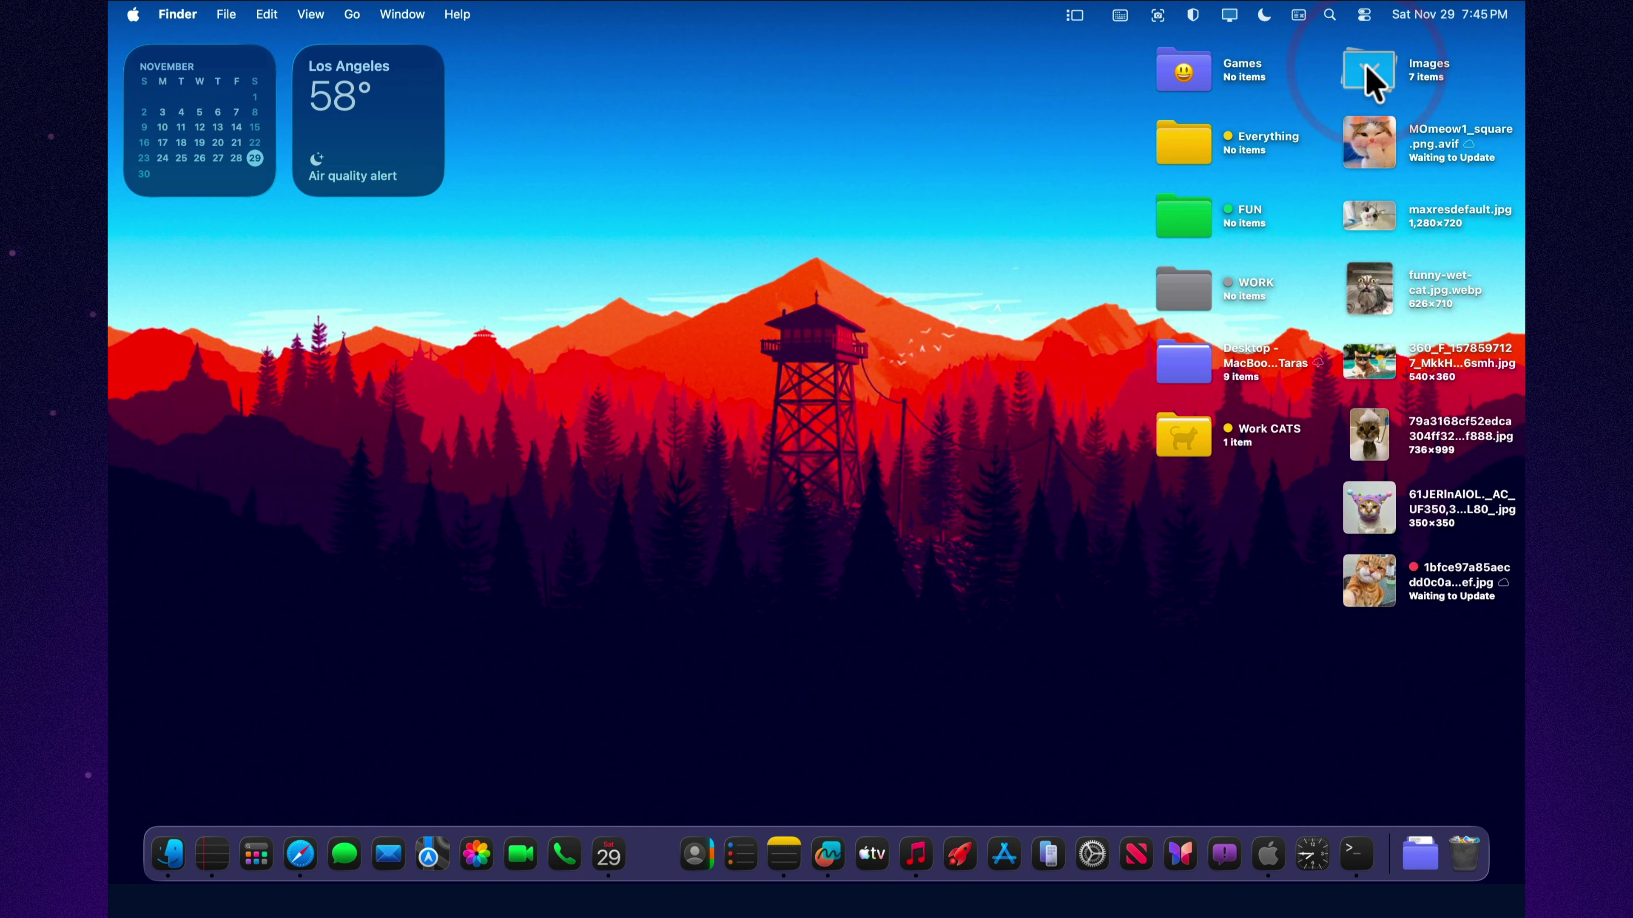
{"action": "left_click", "coordinate": [1369, 78]}
{"action": "left_click", "coordinate": [1368, 76]}
{"action": "left_click", "coordinate": [1368, 76]}
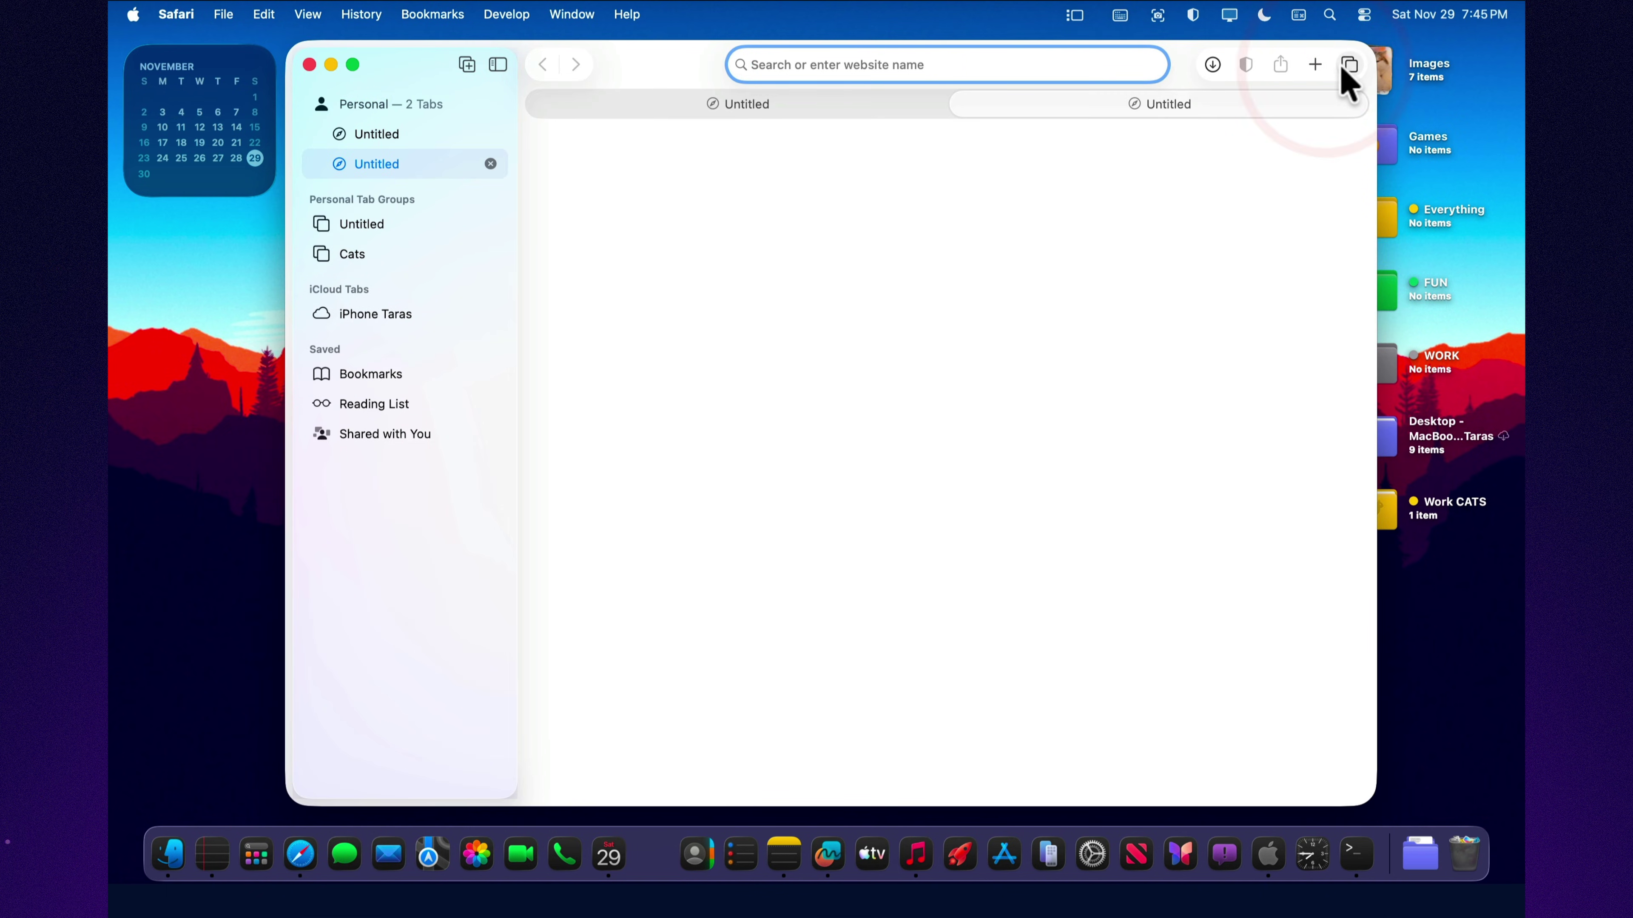
- Add a blank Safari tab in the tab overview, close the window, and open Spotlight Search
{"action": "left_click", "coordinate": [1347, 67]}
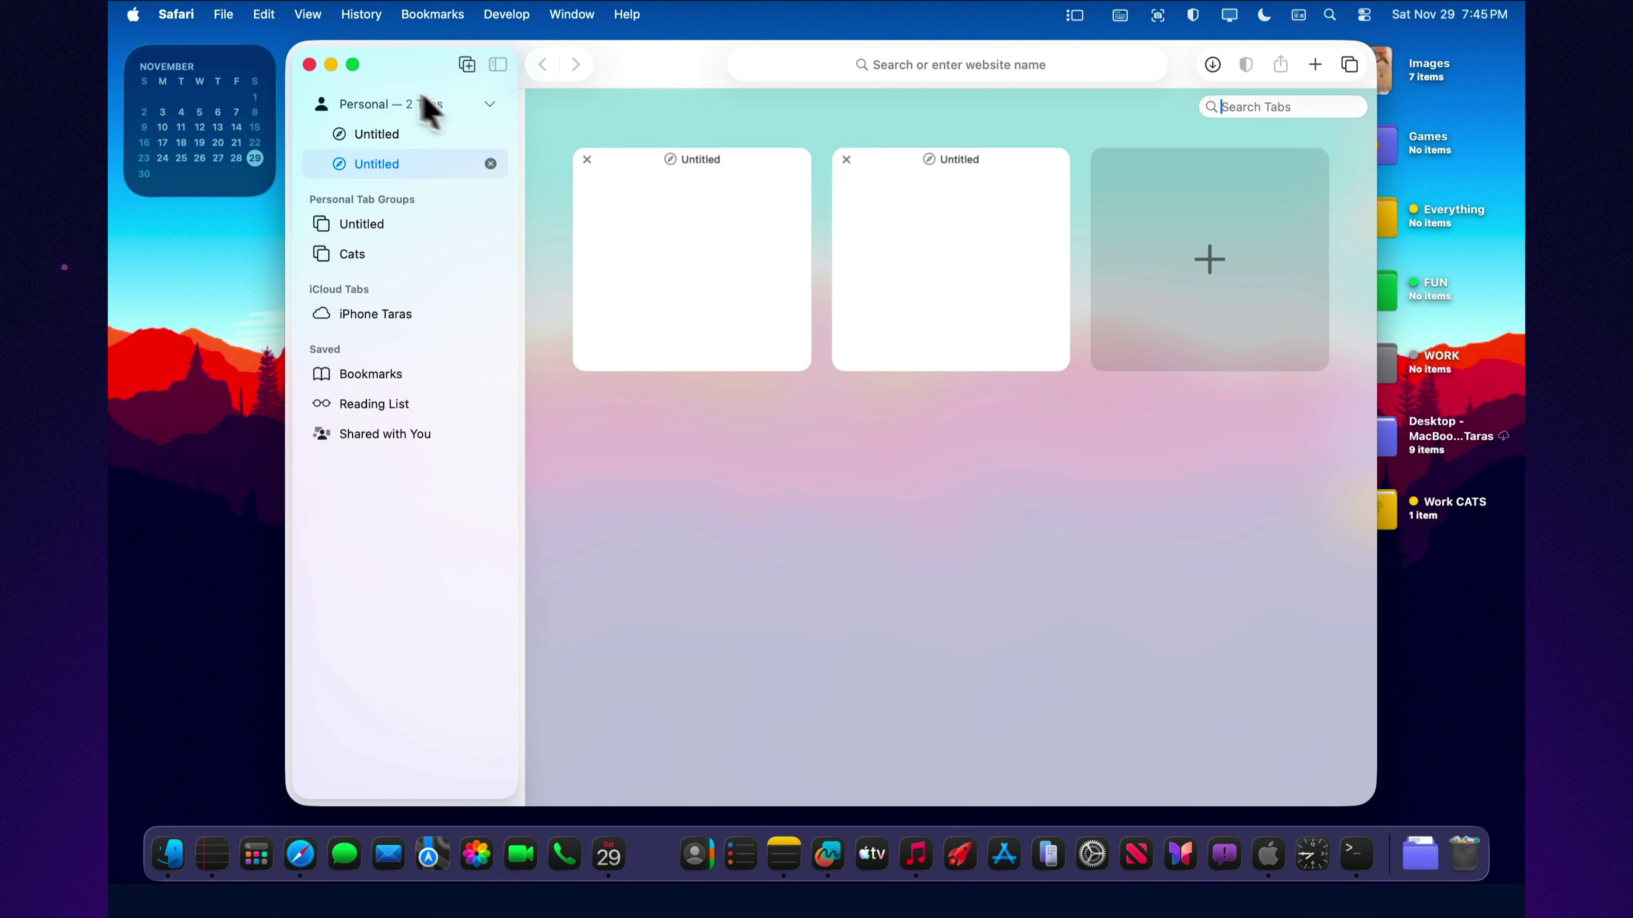
{"action": "left_click", "coordinate": [309, 64]}
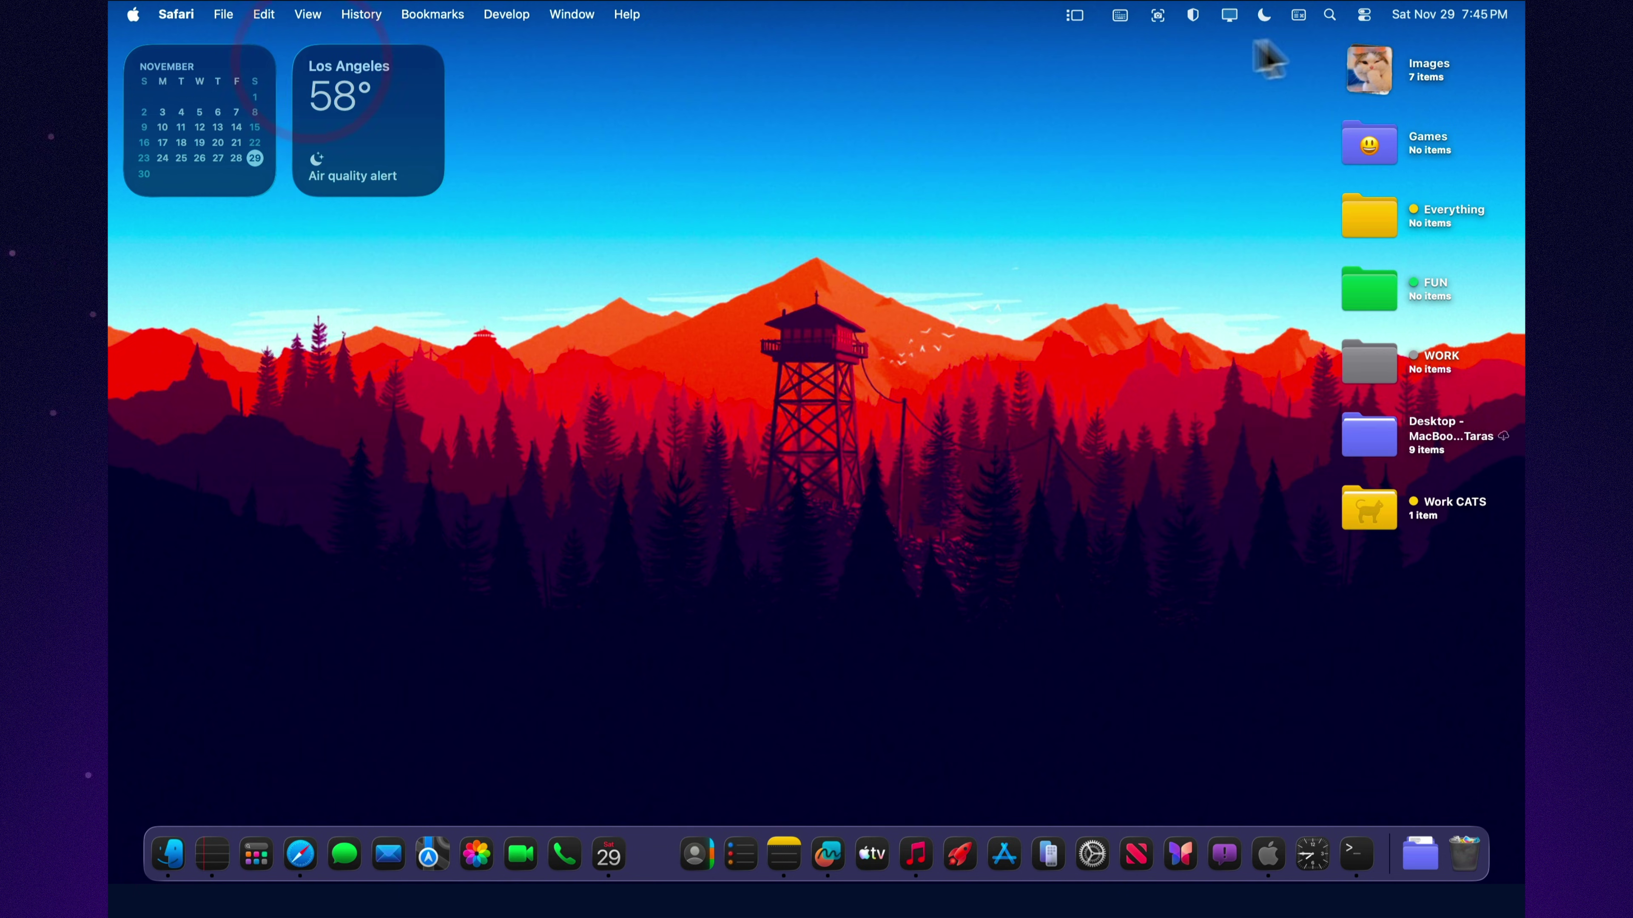
{"action": "left_click", "coordinate": [1331, 13]}
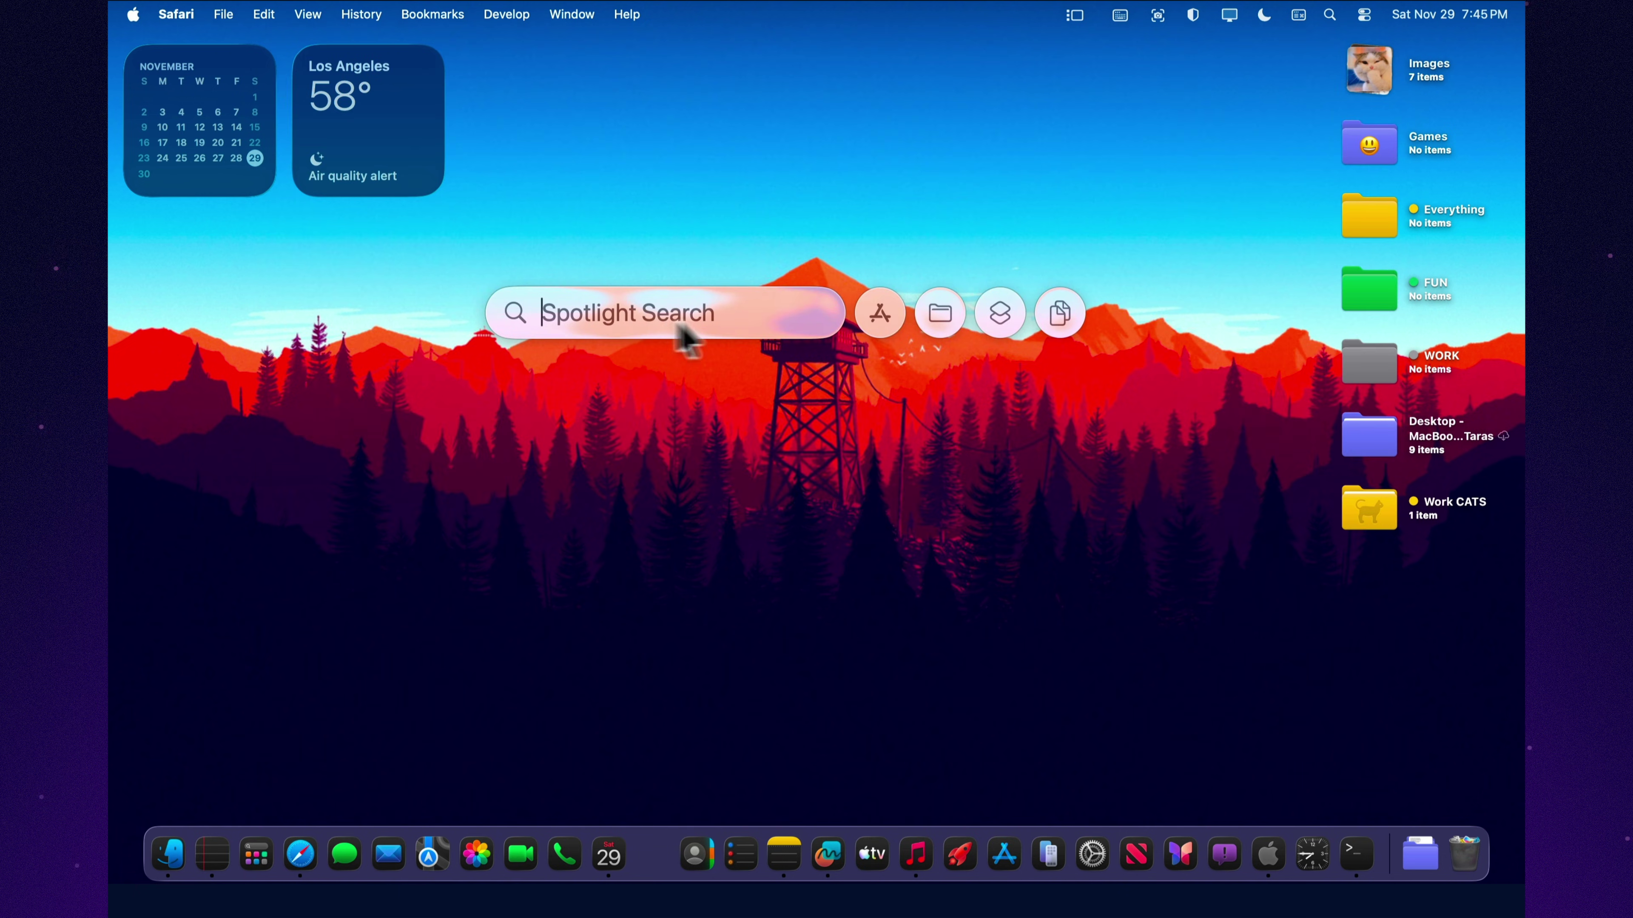